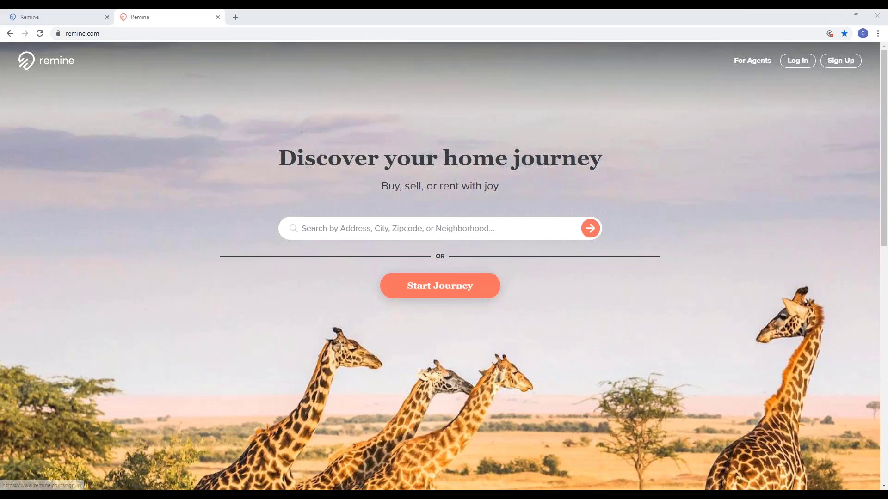
Step: Open the agent login page and view the state list without choosing a state
click(758, 65)
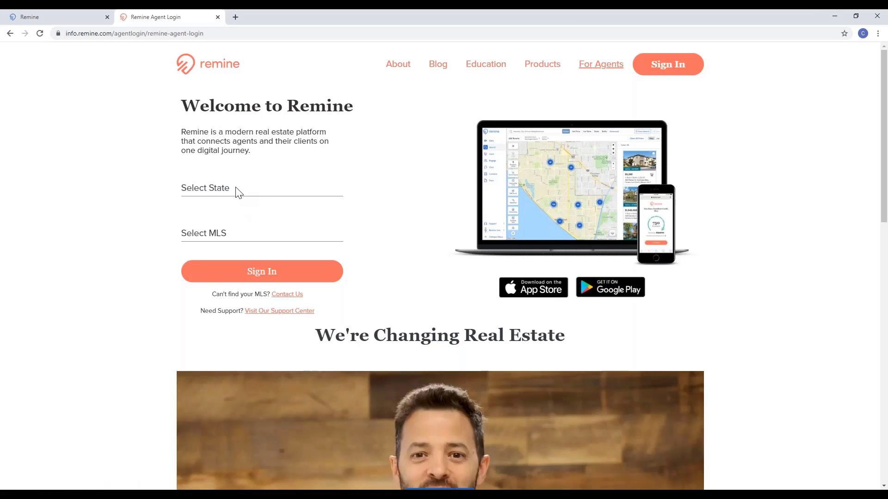
click(236, 188)
click(372, 204)
Step: Move between the home, sign-in and dashboard tabs, ending on the Daily dashboard
click(67, 18)
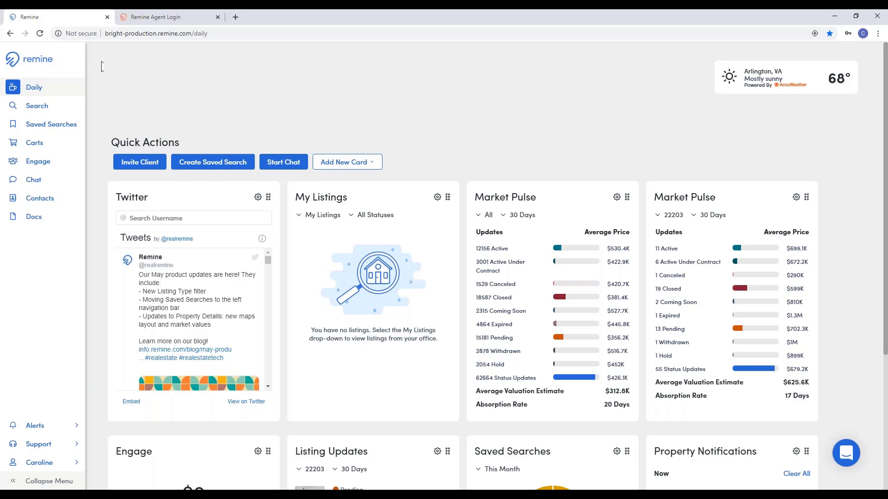
click(153, 16)
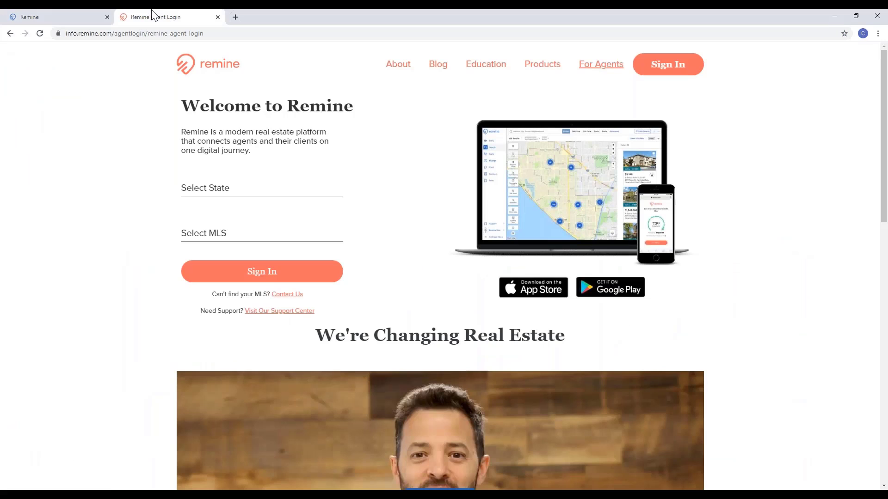
click(10, 34)
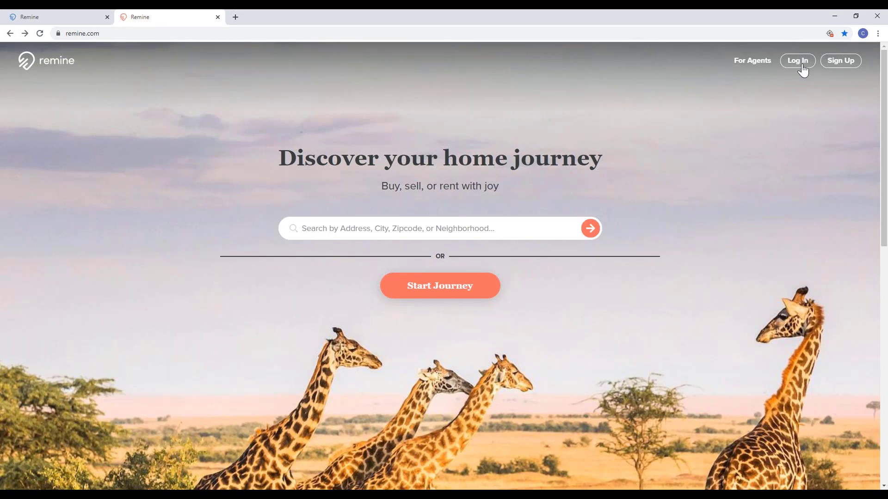
click(799, 64)
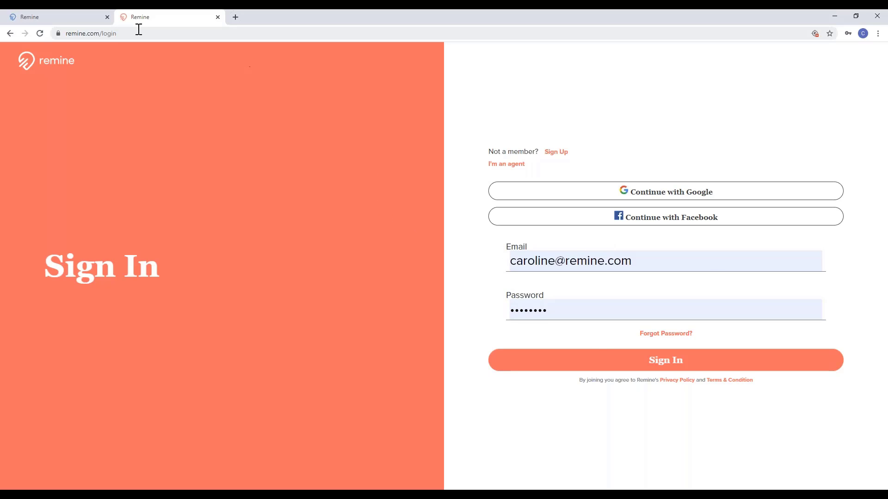
click(97, 21)
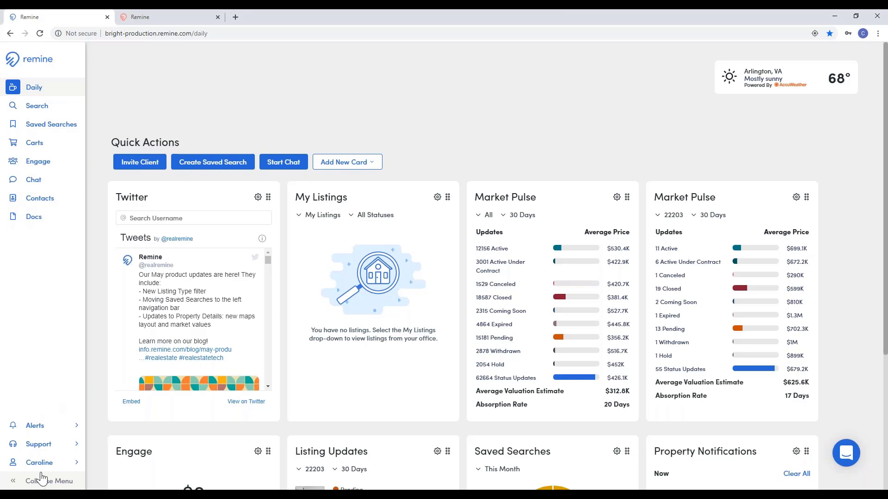
click(67, 471)
Step: Expand the AccuWeather widget to show Arlington's five-day forecast
mouse_move(786, 83)
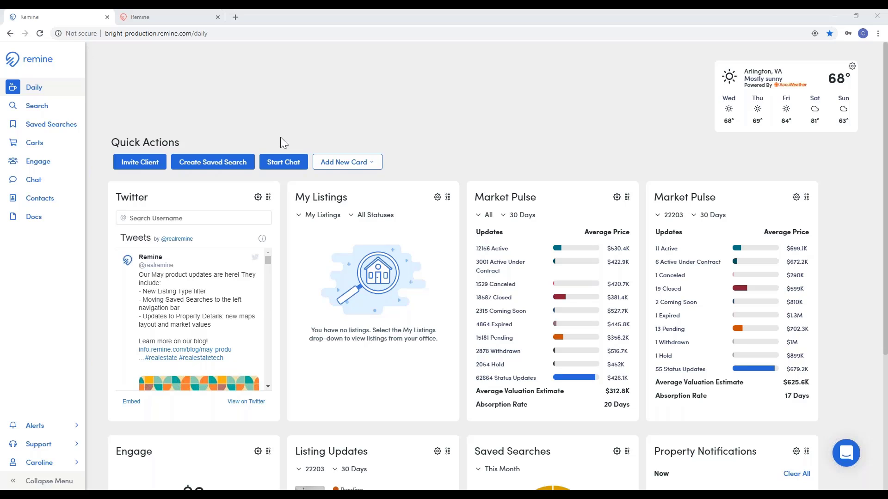
click(333, 162)
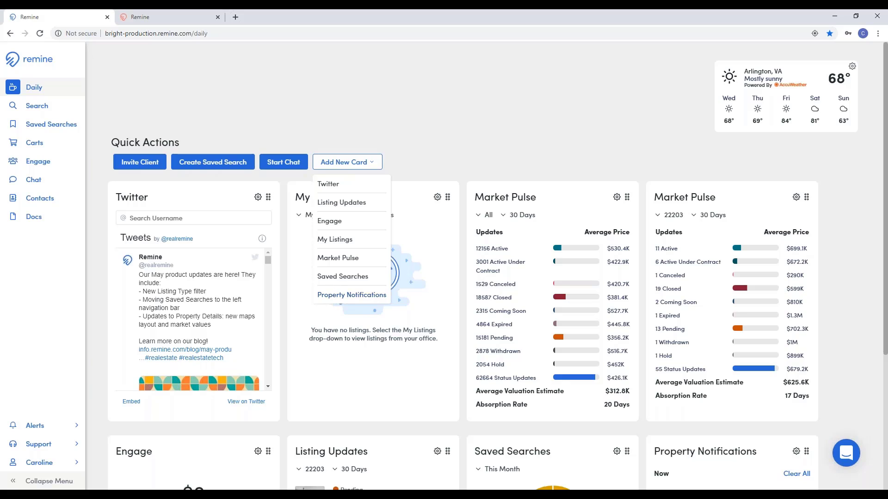
click(393, 160)
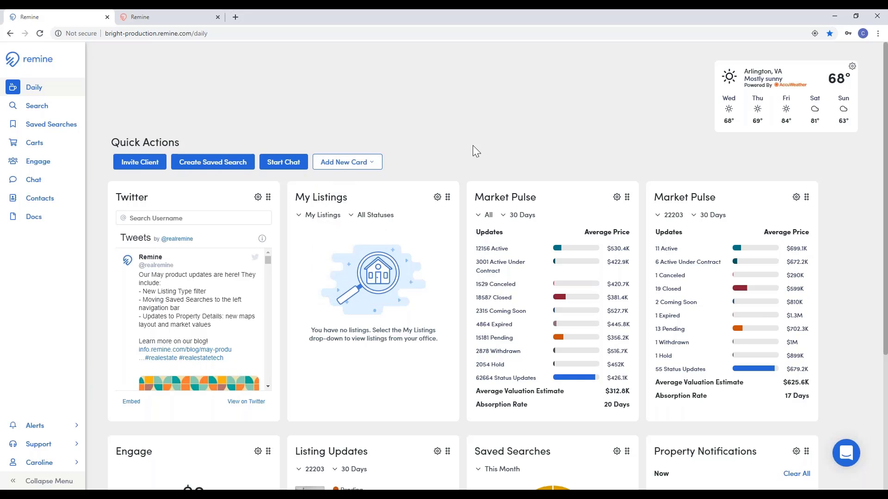
scroll(474, 147, down, 4)
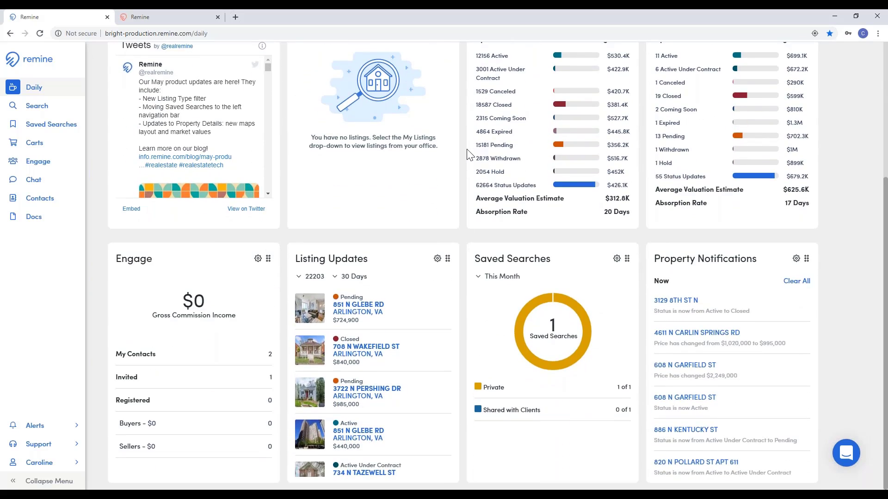
scroll(468, 154, up, 4)
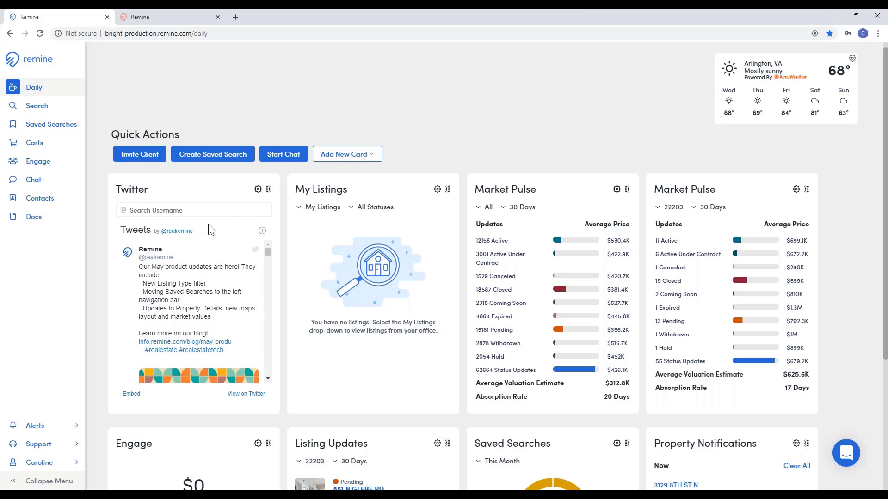
click(197, 210)
scroll(196, 278, down, 5)
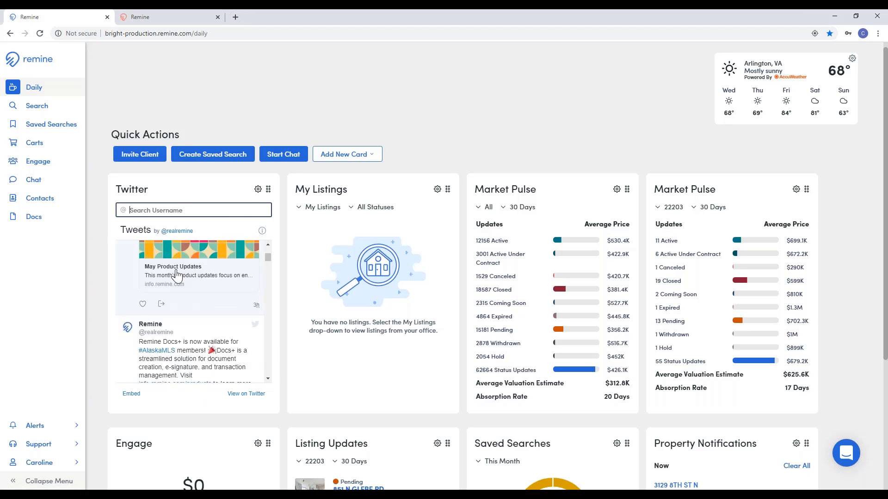
scroll(174, 270, up, 5)
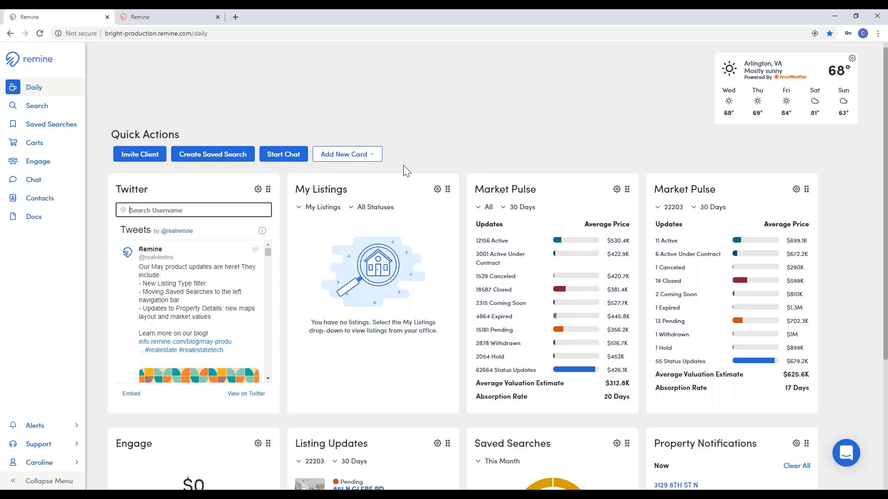
click(402, 192)
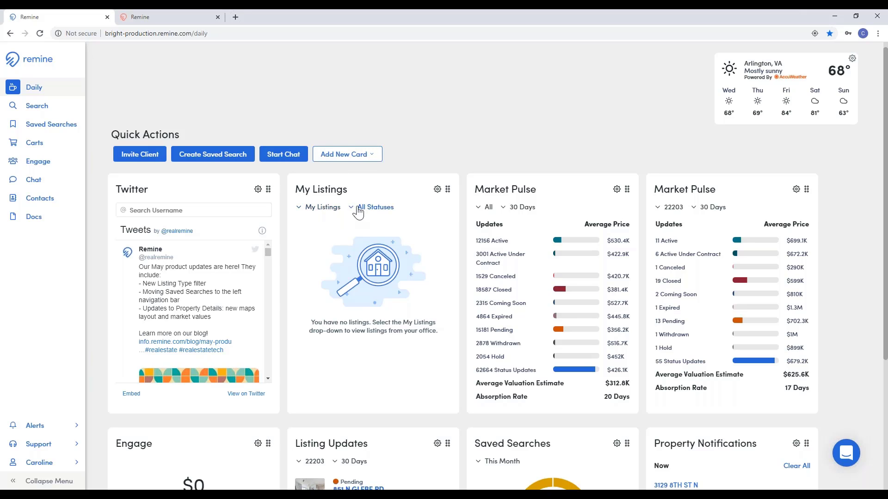
click(334, 210)
click(367, 208)
click(488, 211)
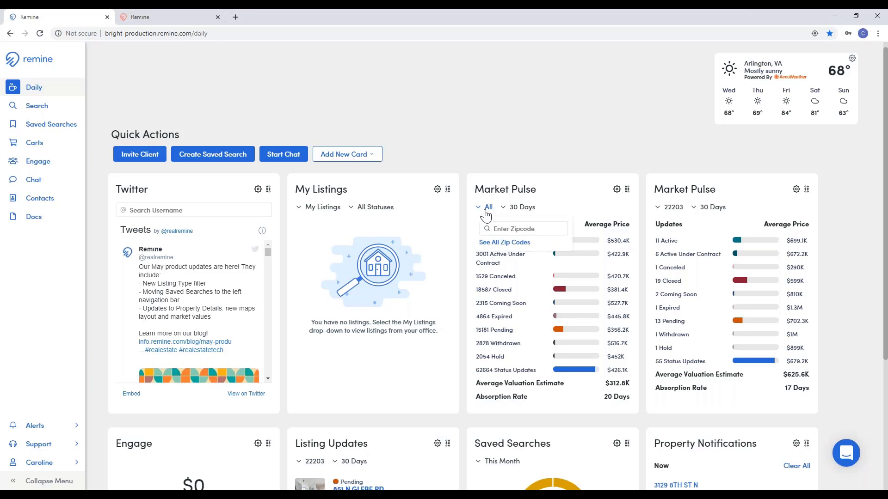
click(507, 229)
click(517, 214)
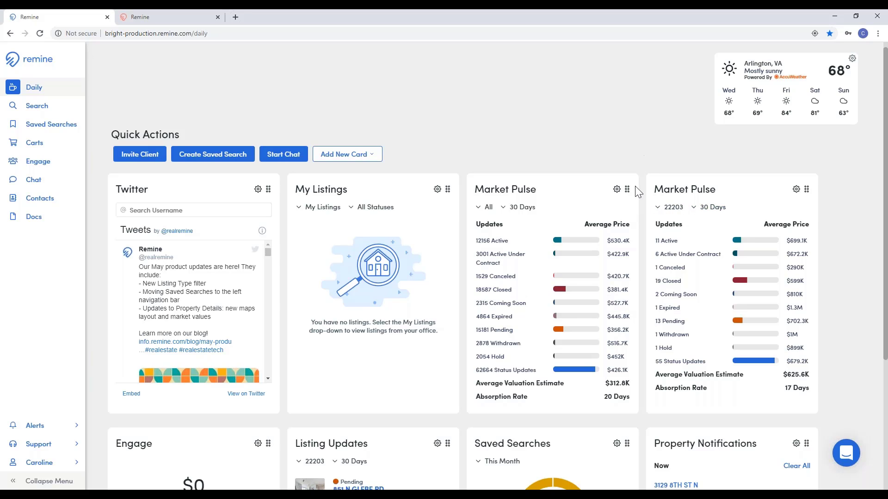
Step: Delete the all-areas Market Pulse card, duplicate the remaining one, and place the copy third
click(617, 190)
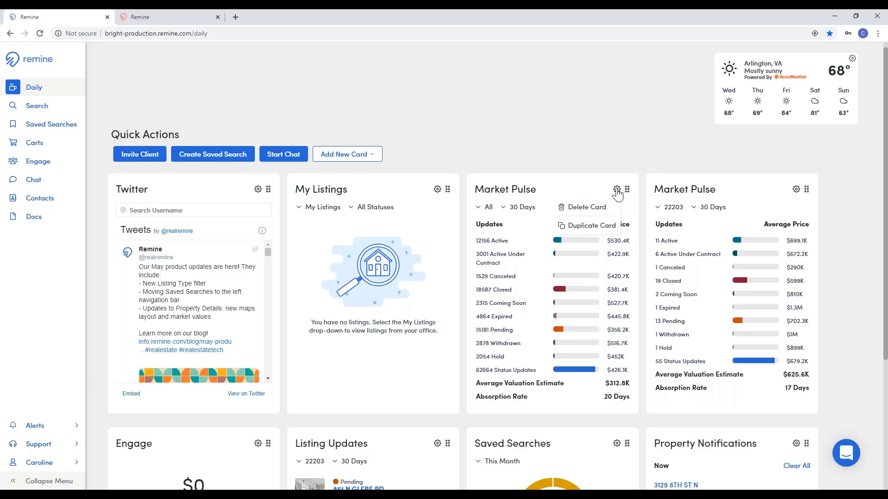
click(598, 213)
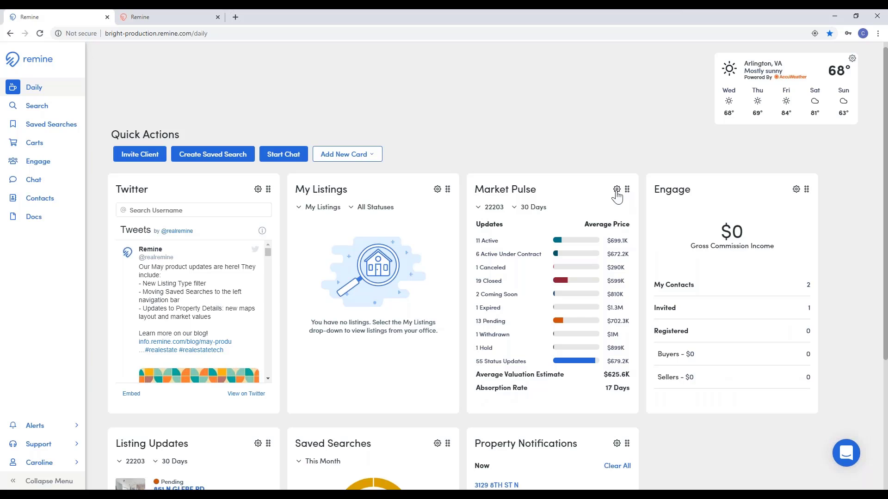
click(617, 191)
click(594, 228)
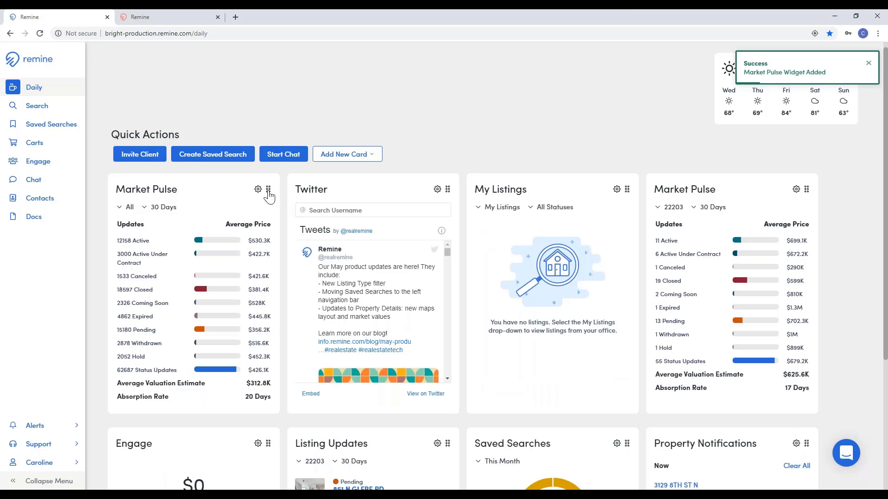
drag(268, 194, 400, 236)
drag(531, 234, 630, 214)
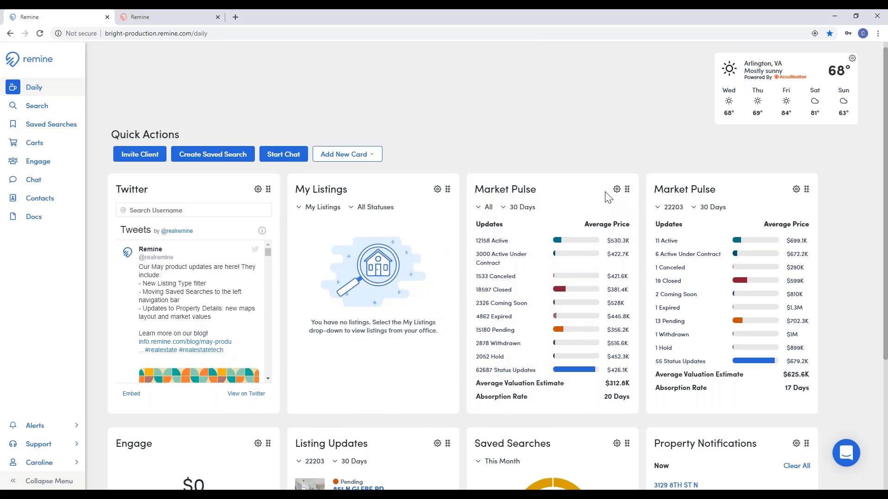
Step: Scroll down to the Engage, Listing Updates, Saved Searches and Property Notifications cards
scroll(562, 194, down, 1)
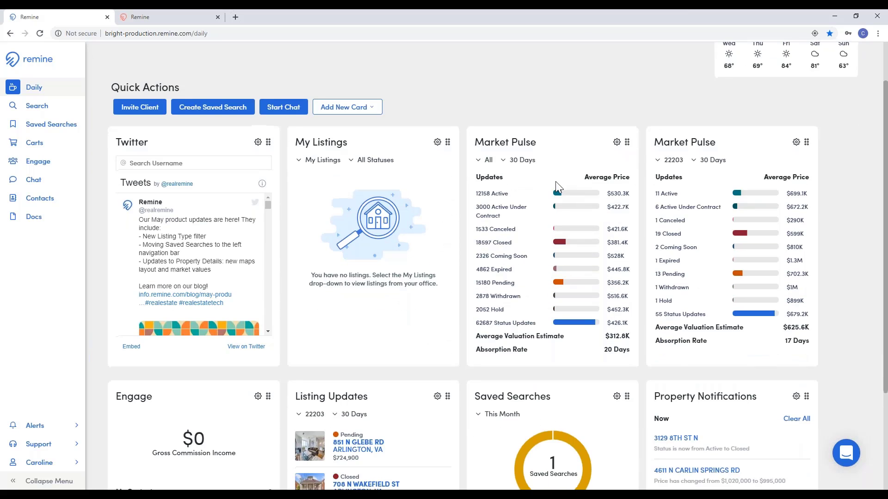
scroll(556, 182, down, 3)
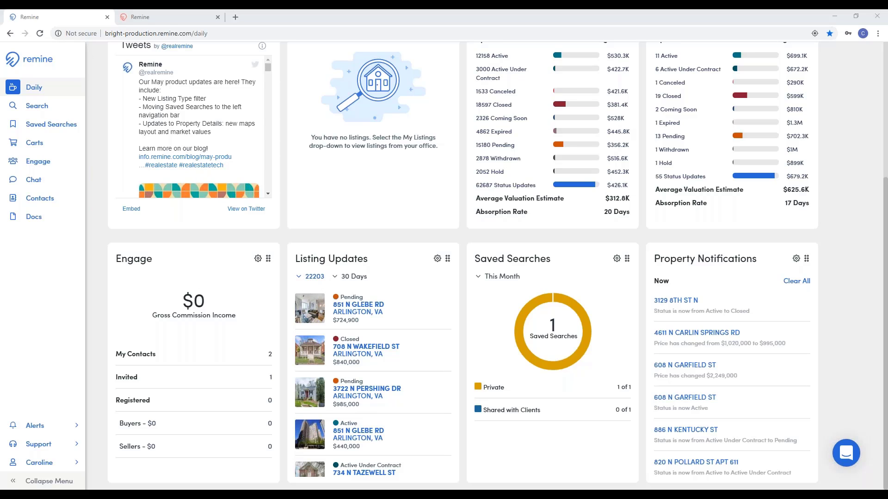
click(321, 284)
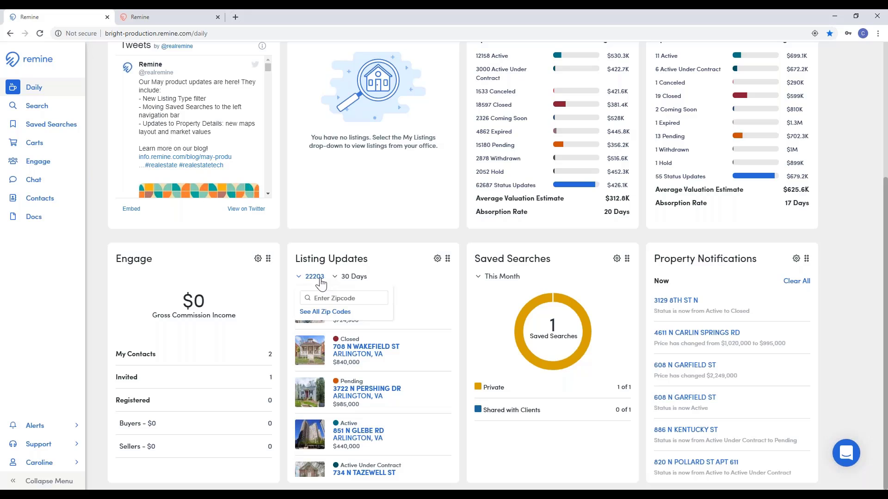
click(356, 280)
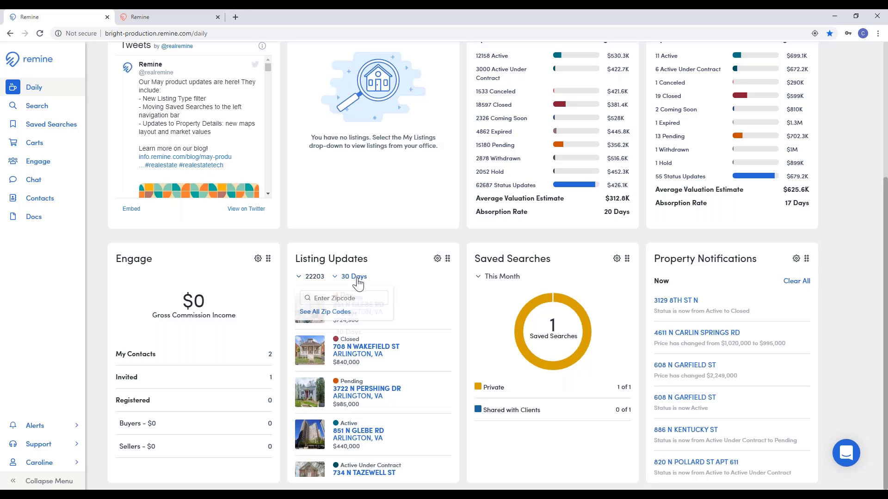
click(387, 276)
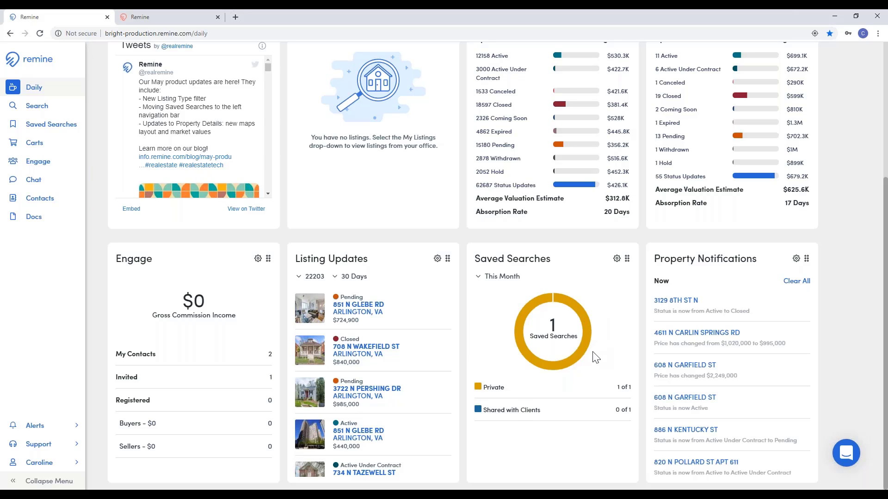
click(510, 279)
click(567, 288)
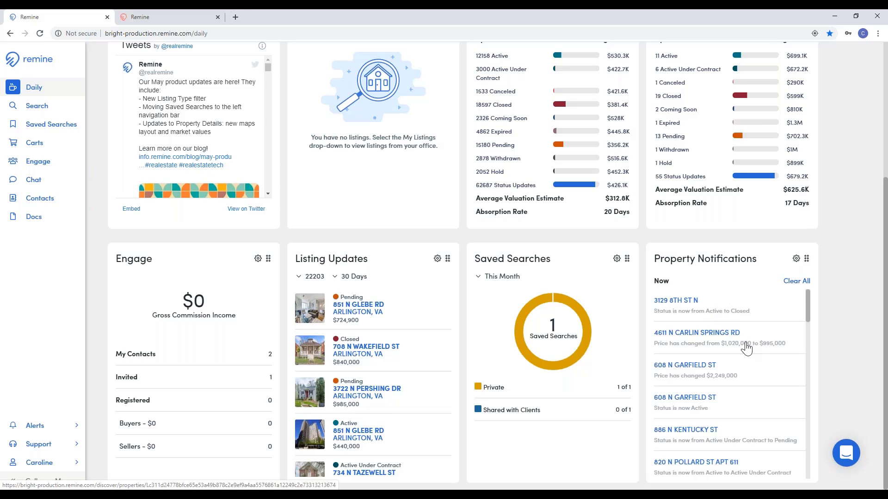
scroll(741, 363, down, 2)
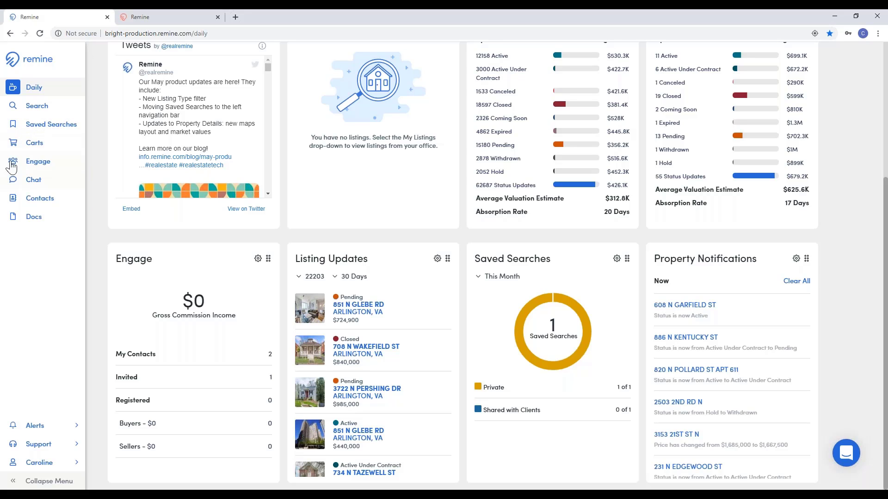
Step: Open the property map search and zoom five levels in, centred on Arlington, Virginia
click(27, 113)
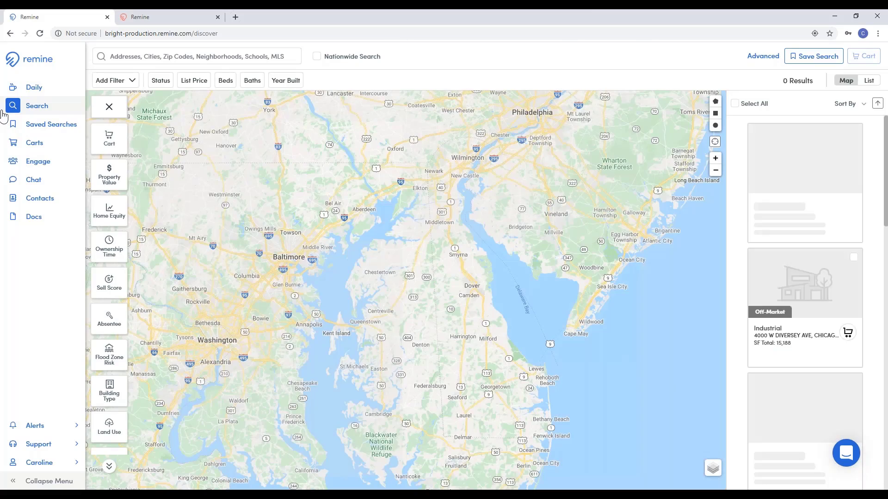
drag(224, 359, 453, 350)
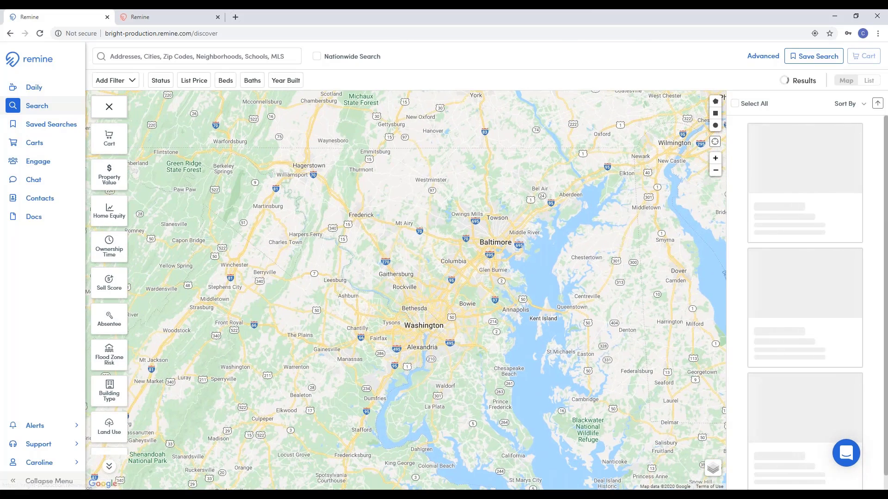
click(716, 158)
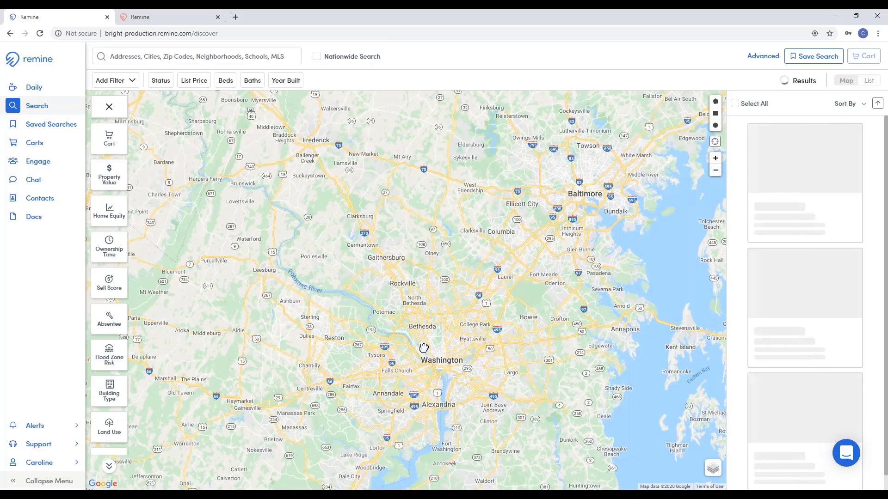
drag(424, 348, 450, 285)
click(715, 158)
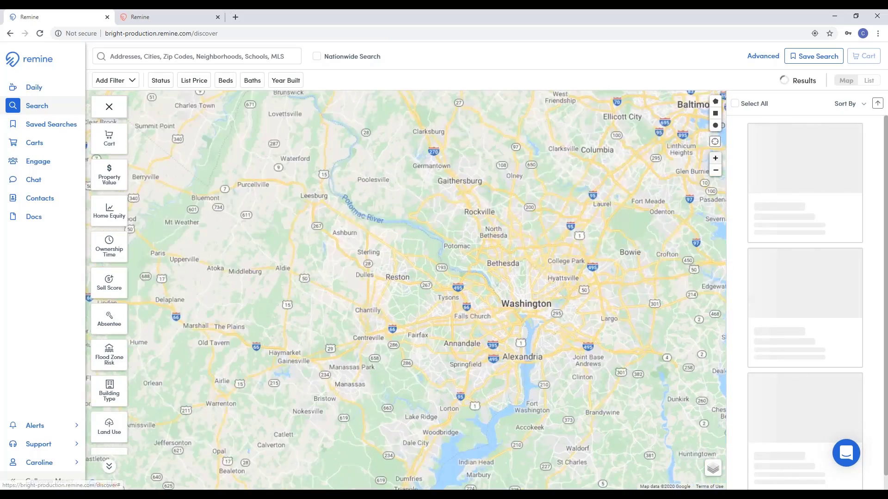
drag(439, 387, 357, 356)
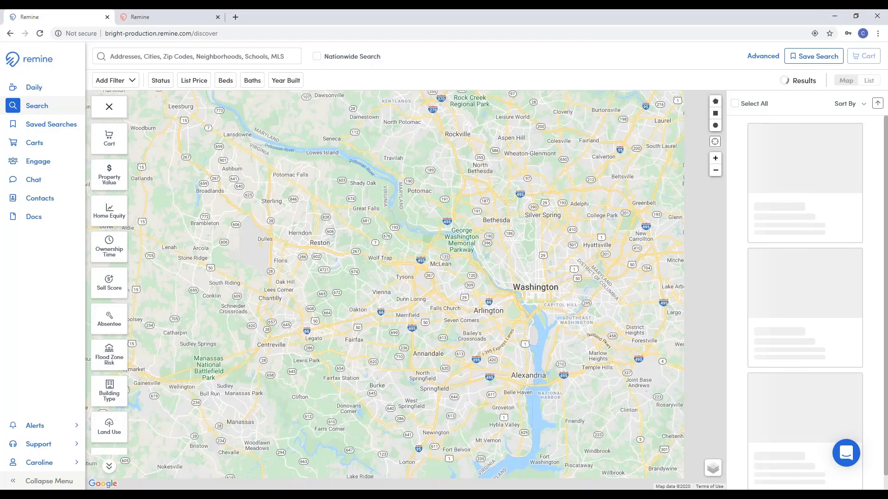
click(715, 158)
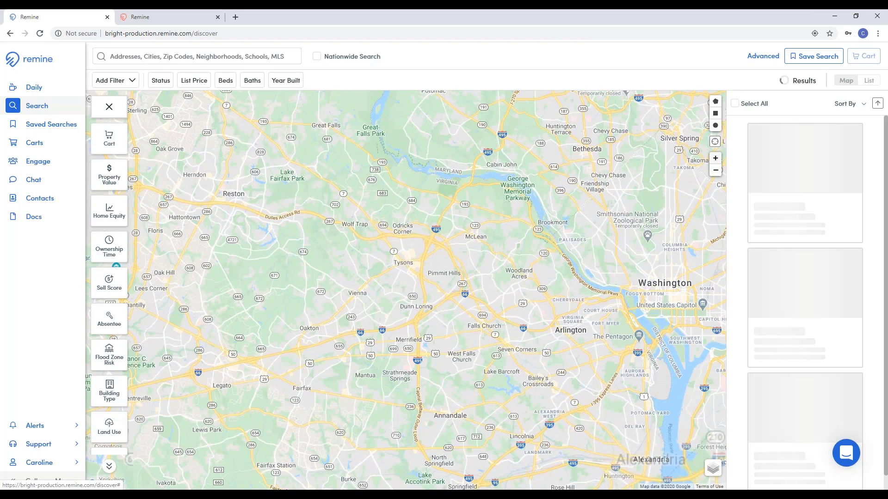
drag(372, 334, 277, 273)
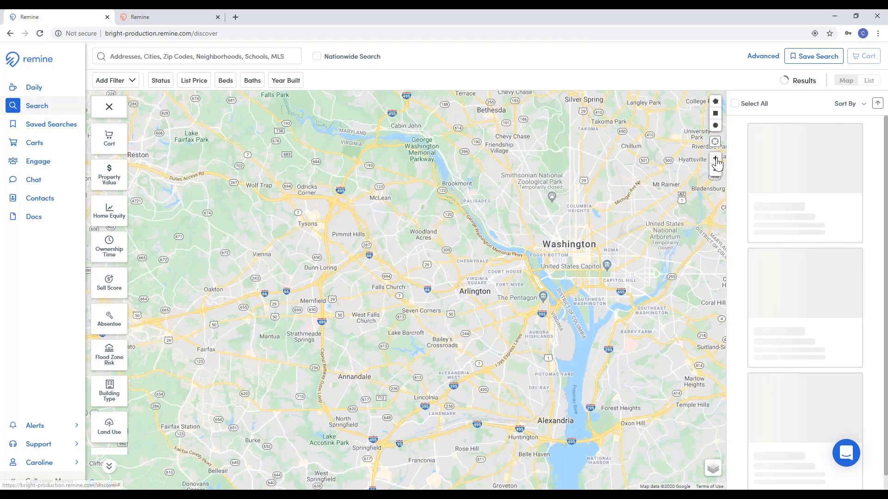
click(715, 158)
drag(512, 442, 378, 416)
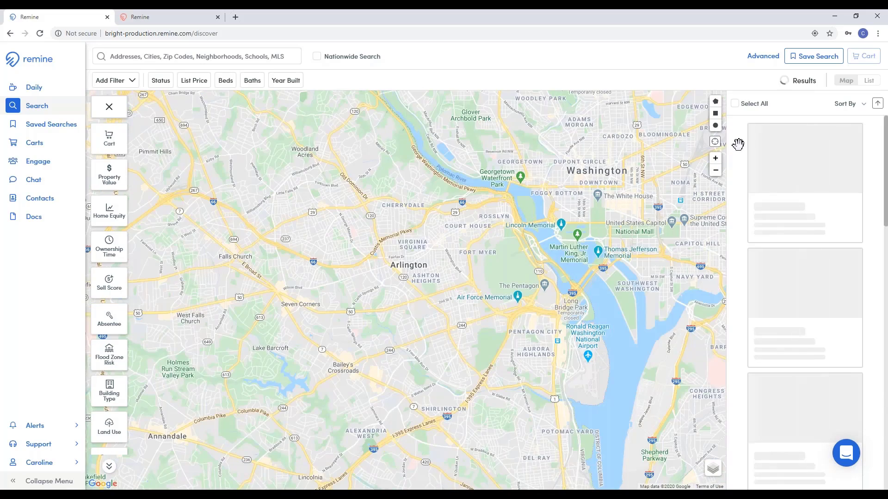
click(716, 160)
drag(471, 228, 511, 273)
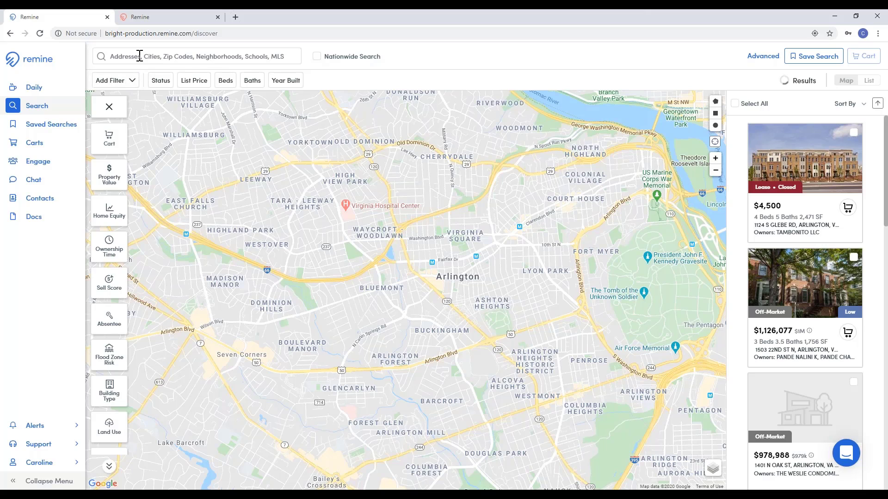
click(137, 56)
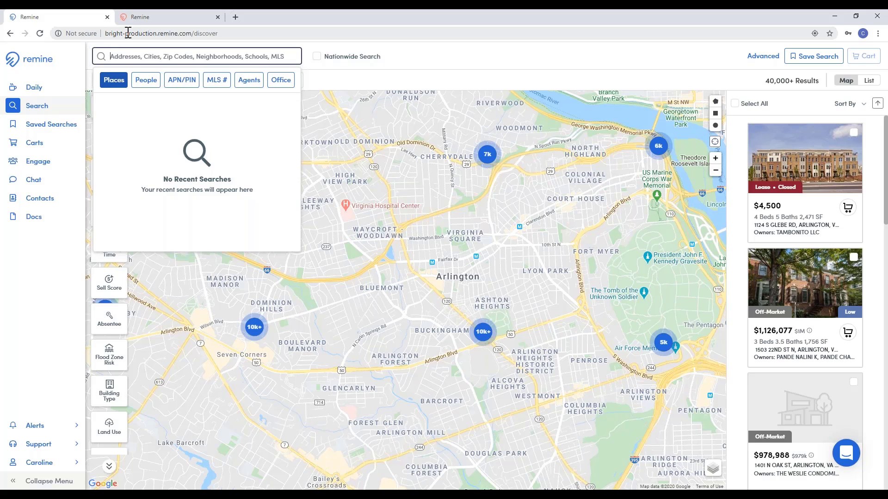
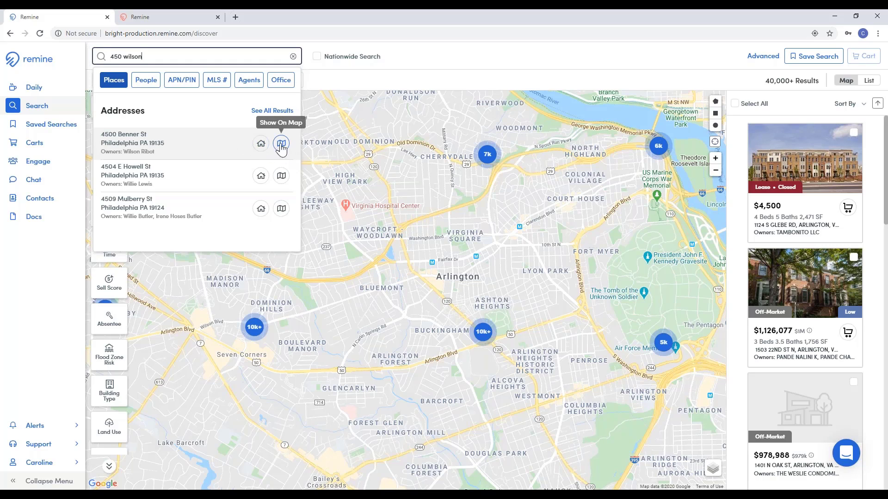
click(280, 144)
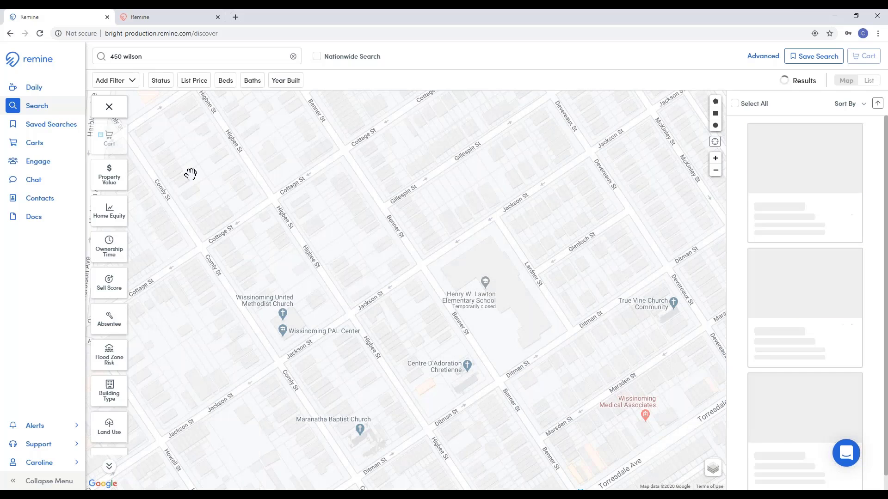
click(165, 55)
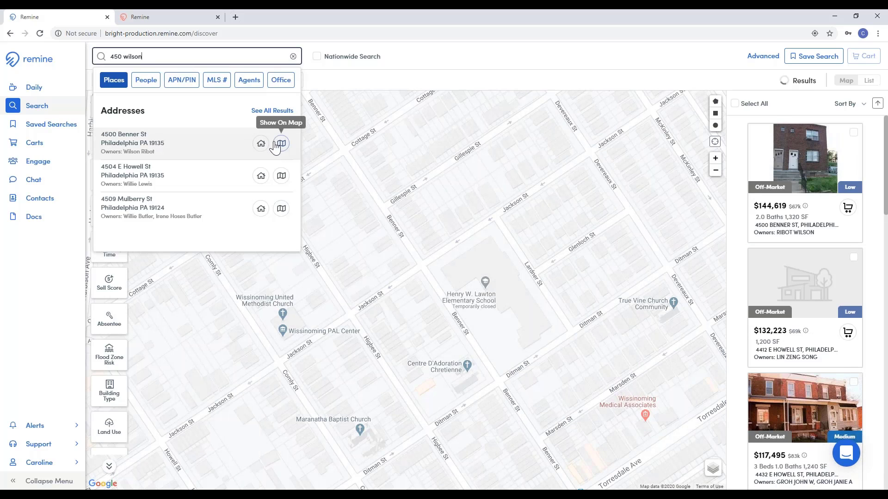
click(462, 81)
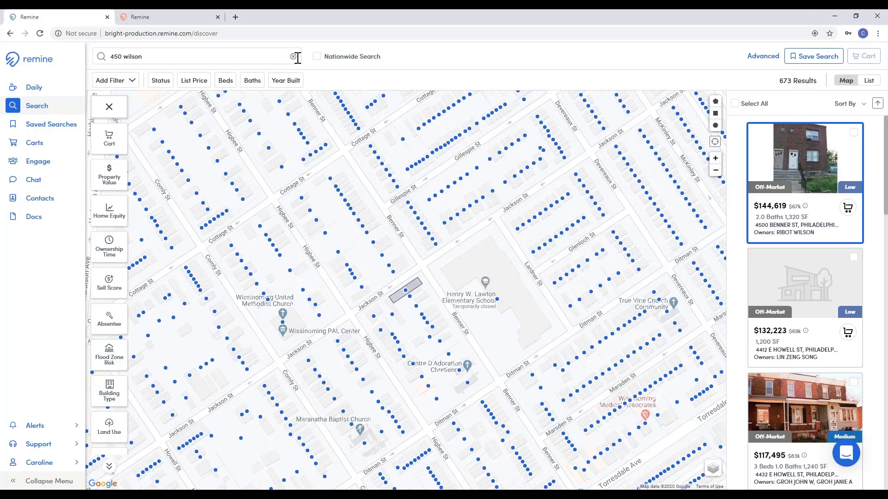
click(264, 57)
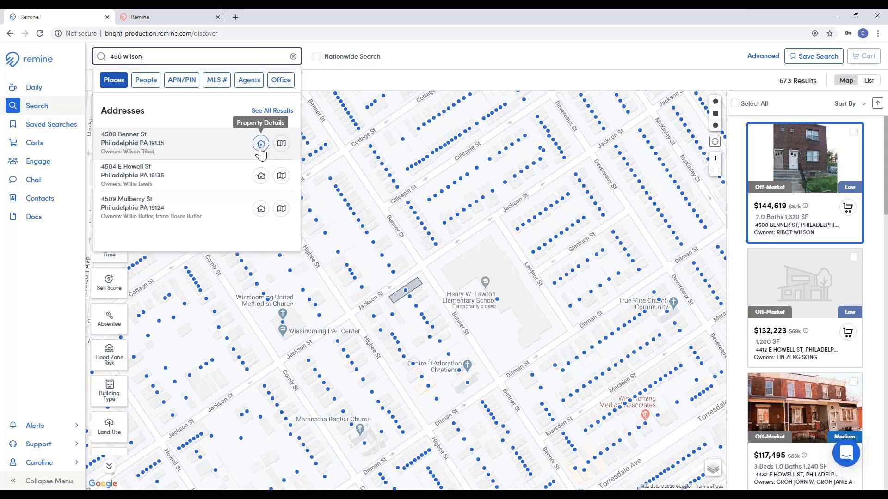
click(262, 147)
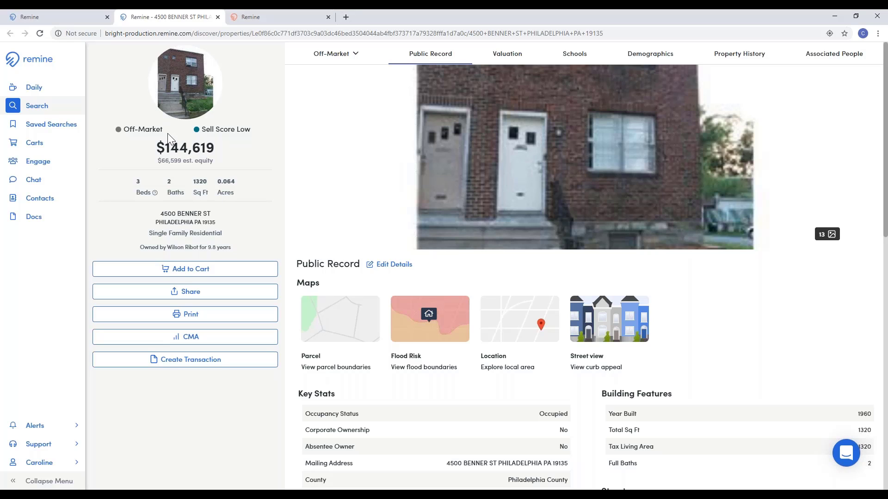
drag(168, 129, 123, 130)
drag(254, 130, 204, 128)
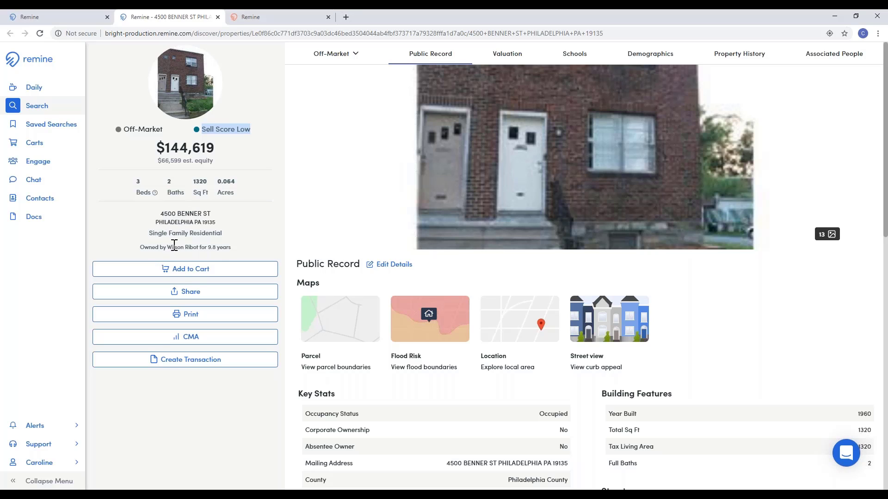
click(198, 272)
click(207, 275)
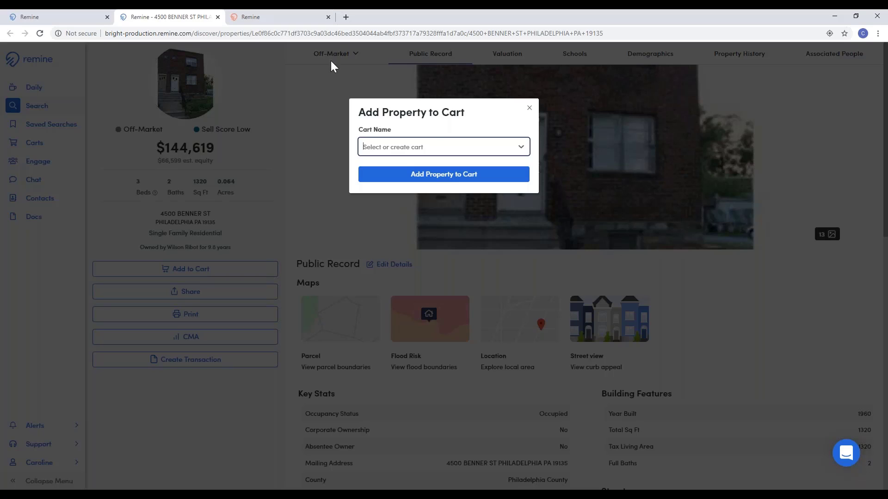
click(410, 149)
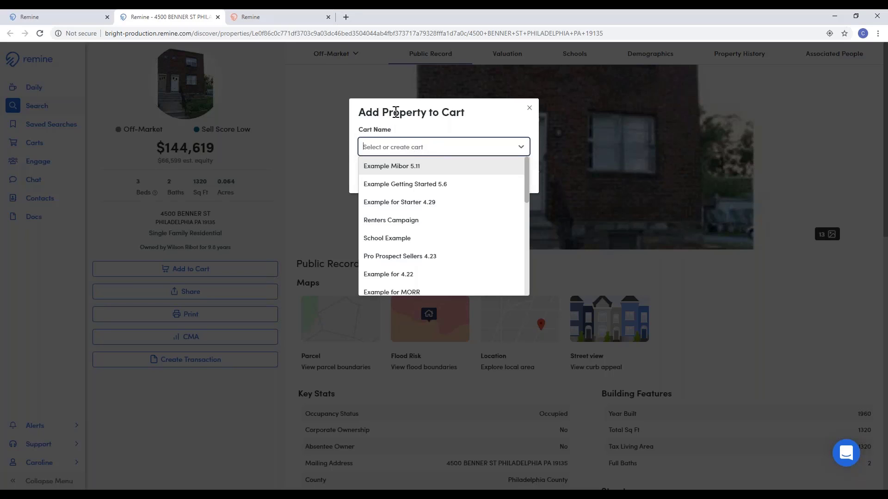
text(Ex)
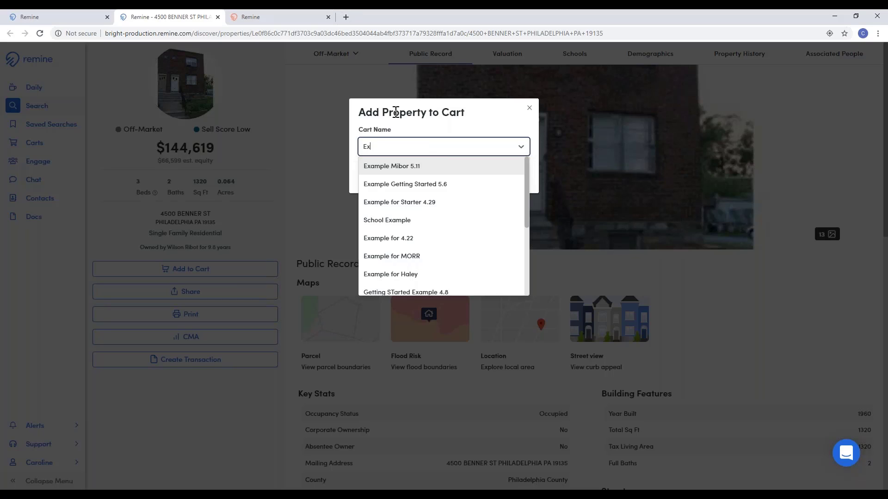
text(ample Starter )
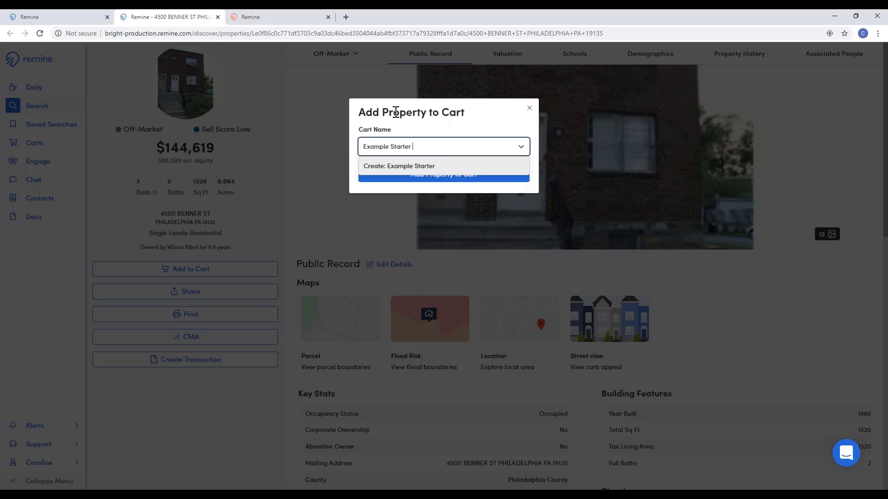
text(5.13)
key(Return)
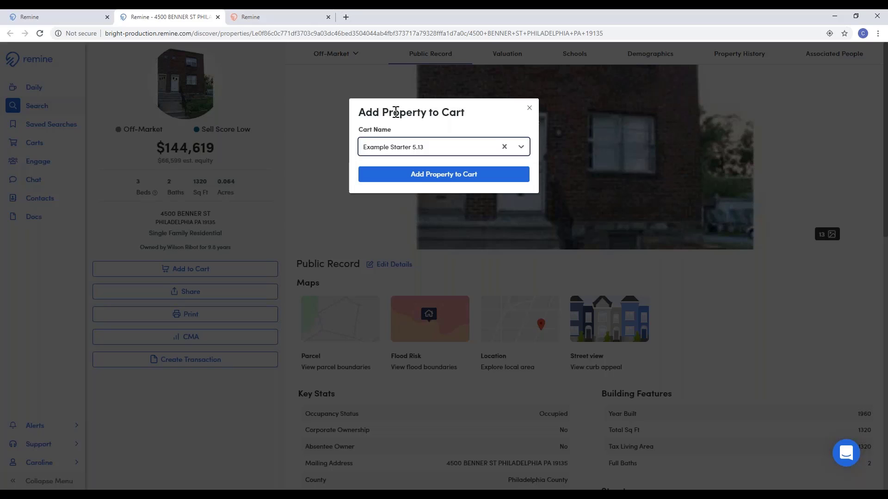
click(440, 178)
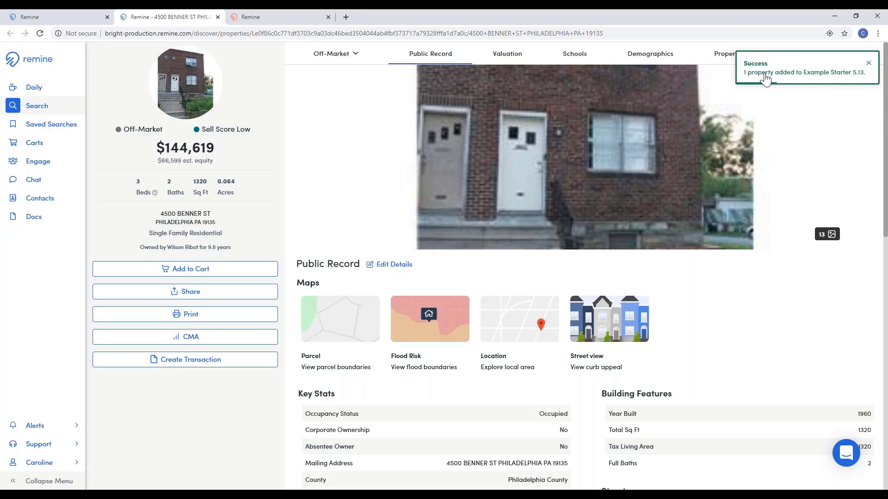
click(222, 294)
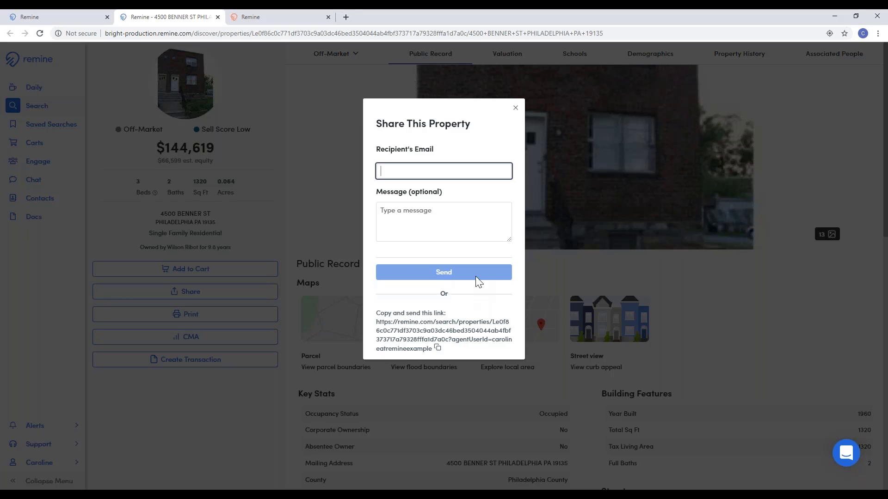
click(515, 109)
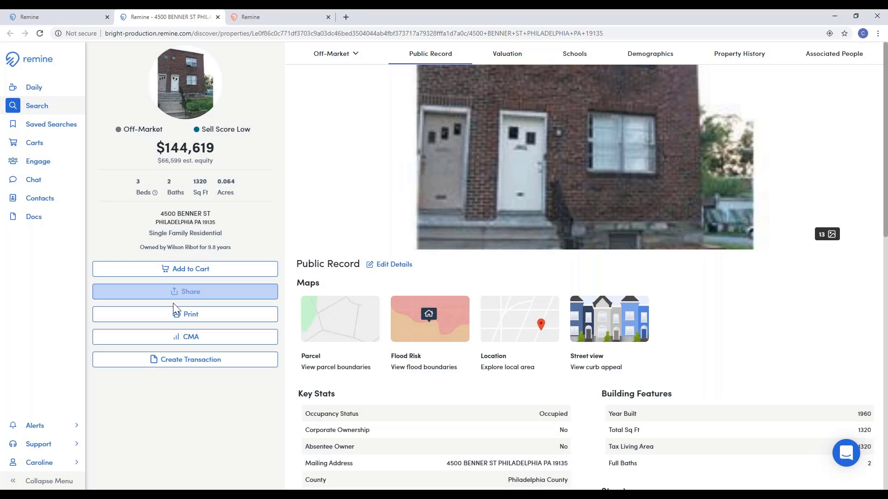
click(188, 295)
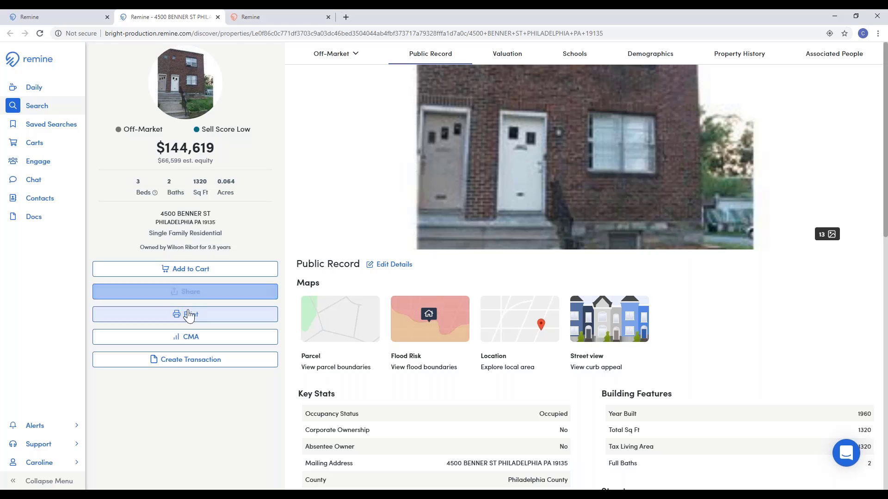
Step: Choose the Public Record Full print view with Schools, Property History, Associated People and Demographics ticked
click(189, 316)
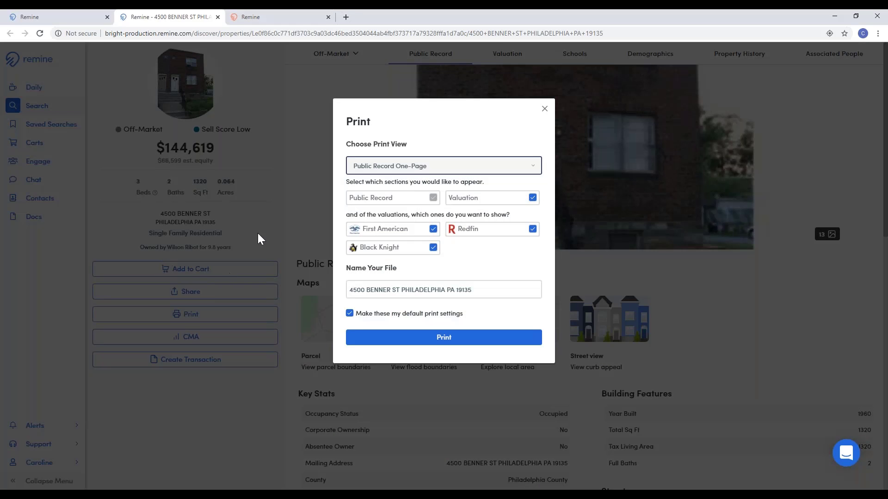
click(451, 167)
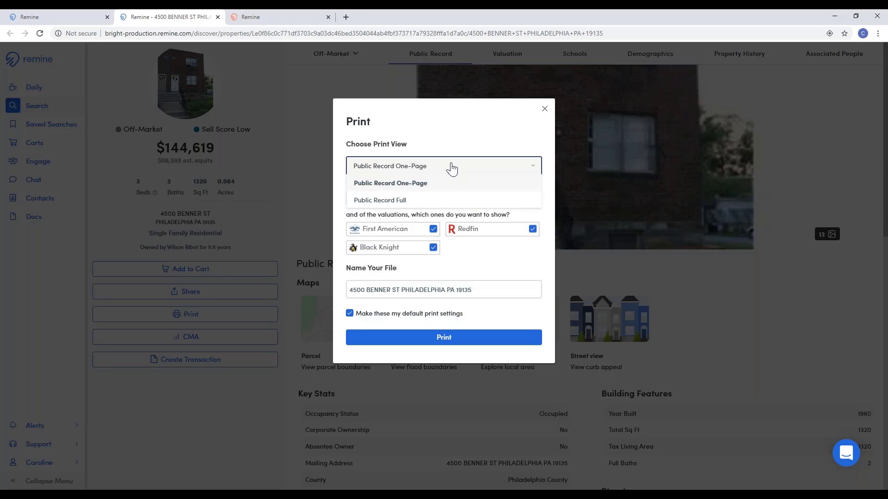
click(412, 189)
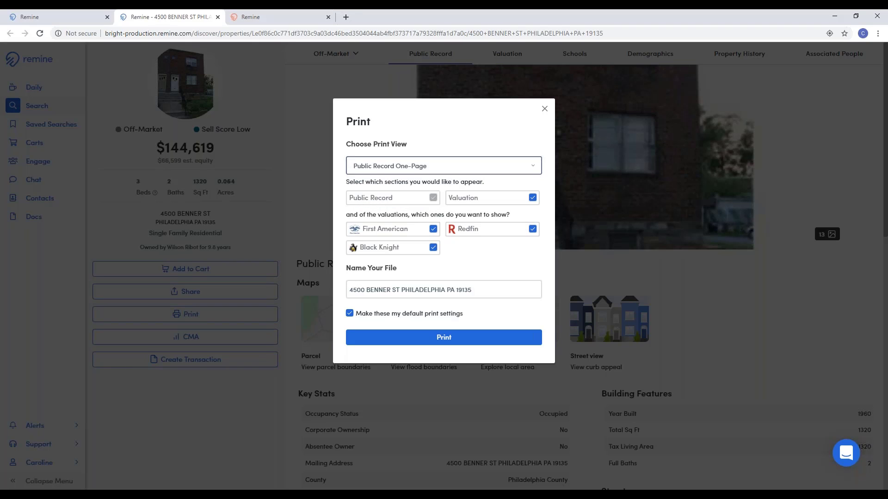
click(437, 171)
click(443, 202)
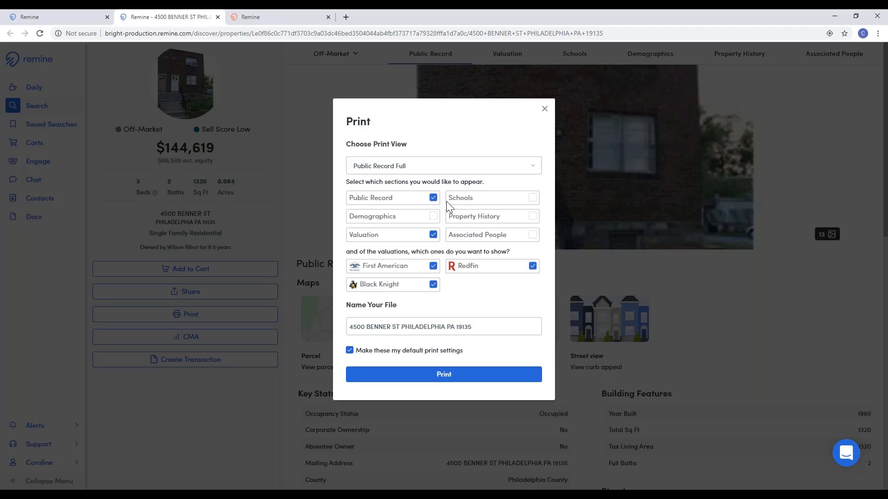
click(533, 199)
click(532, 217)
click(532, 235)
click(433, 217)
click(544, 110)
click(199, 343)
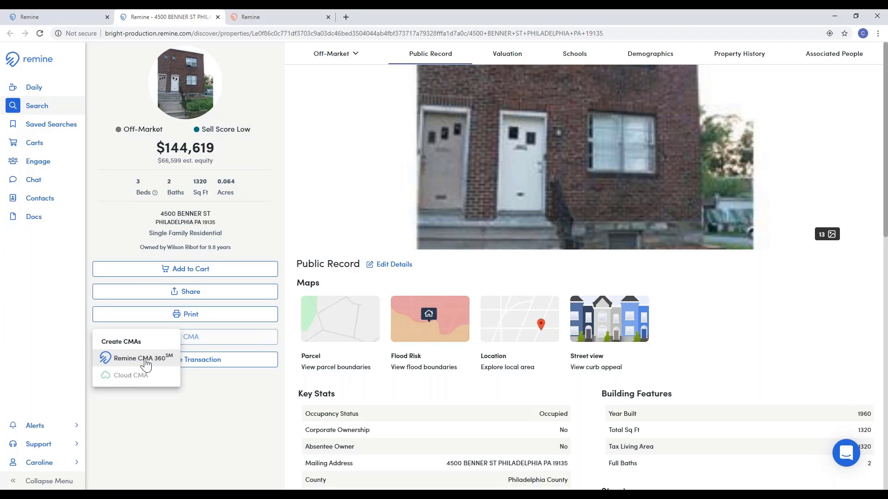
click(130, 365)
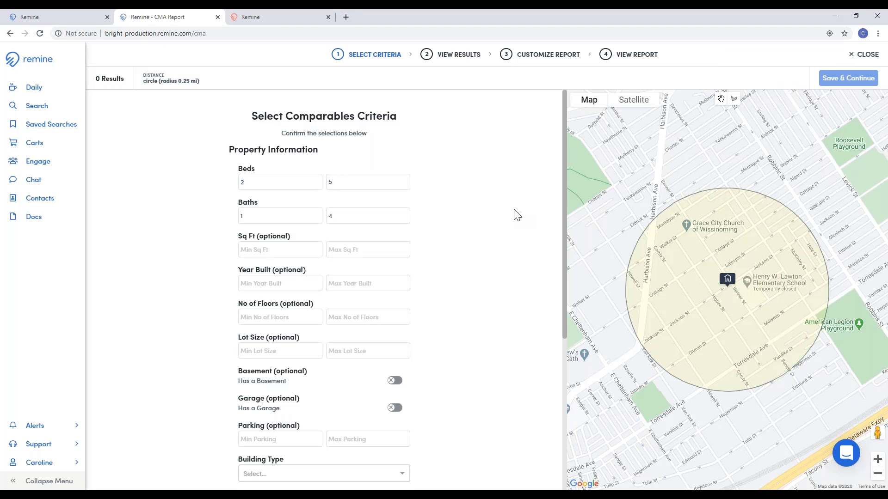
scroll(513, 215, down, 5)
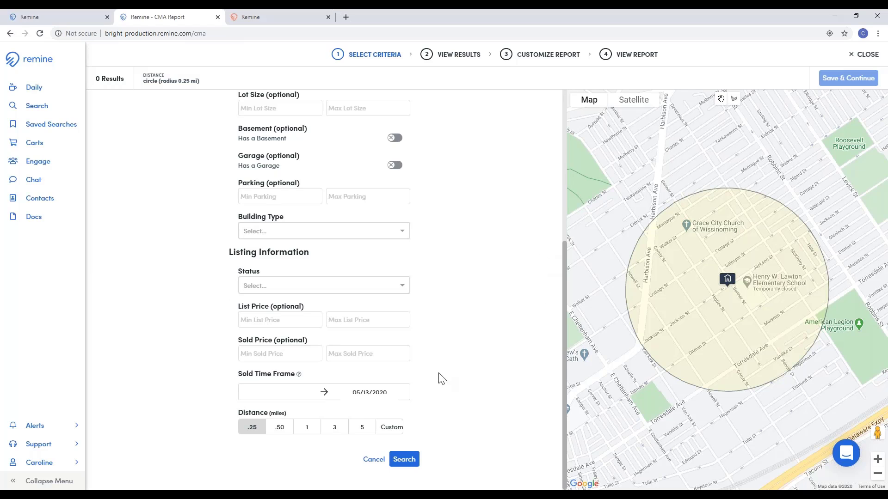
click(407, 460)
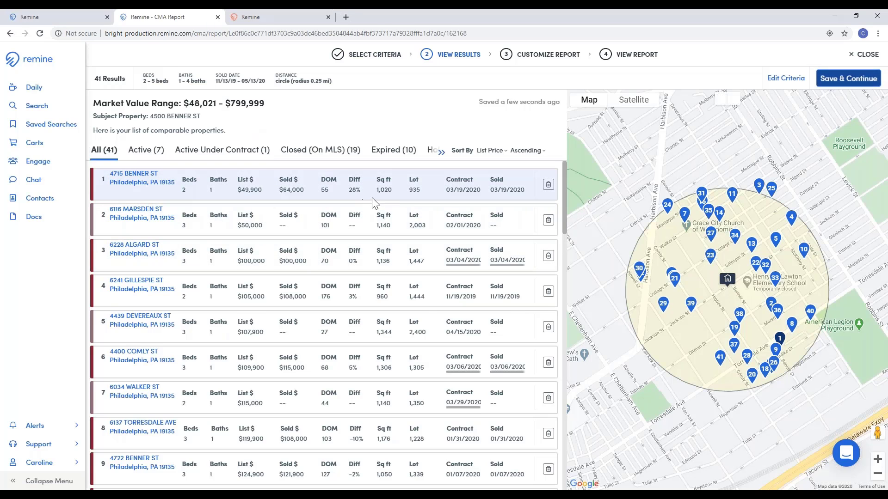
scroll(377, 203, down, 4)
scroll(377, 204, up, 5)
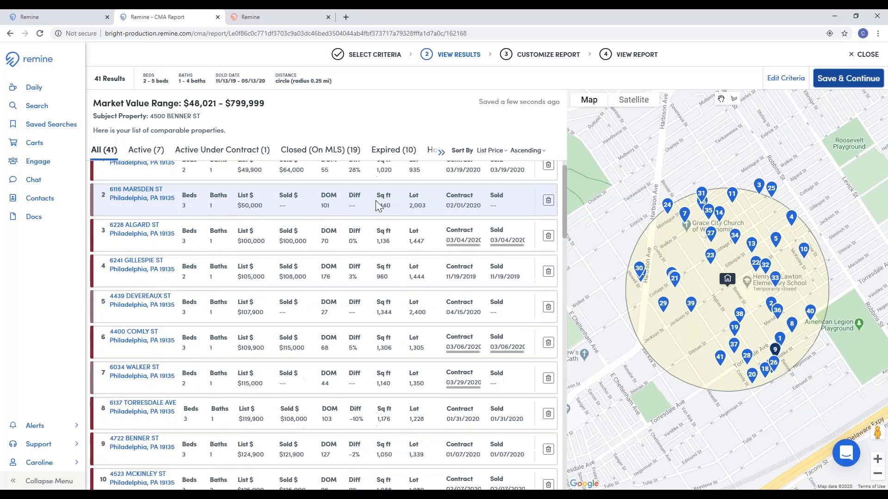
Step: Save the comparables, keep the Remine colour scheme, and generate the customized CMA report
click(855, 79)
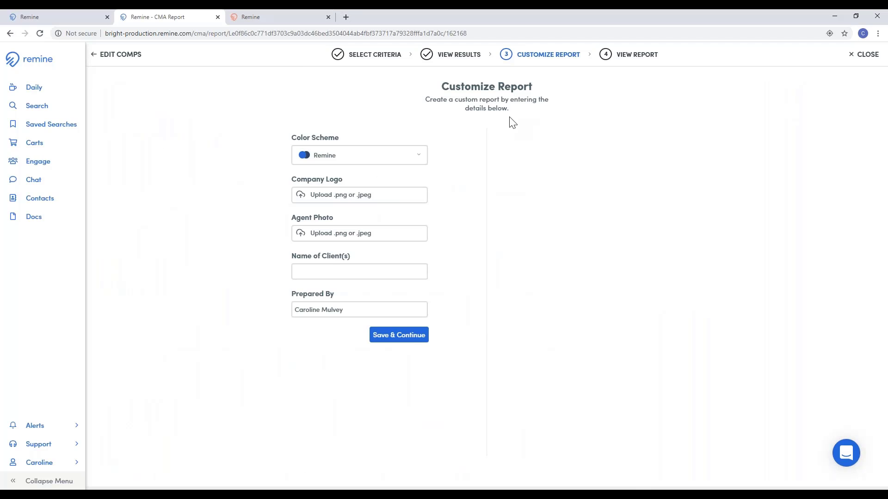
click(400, 155)
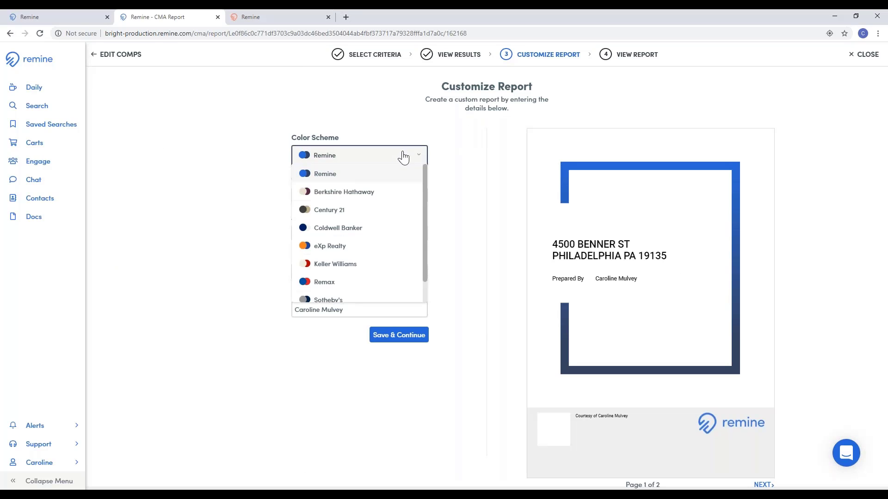
click(401, 155)
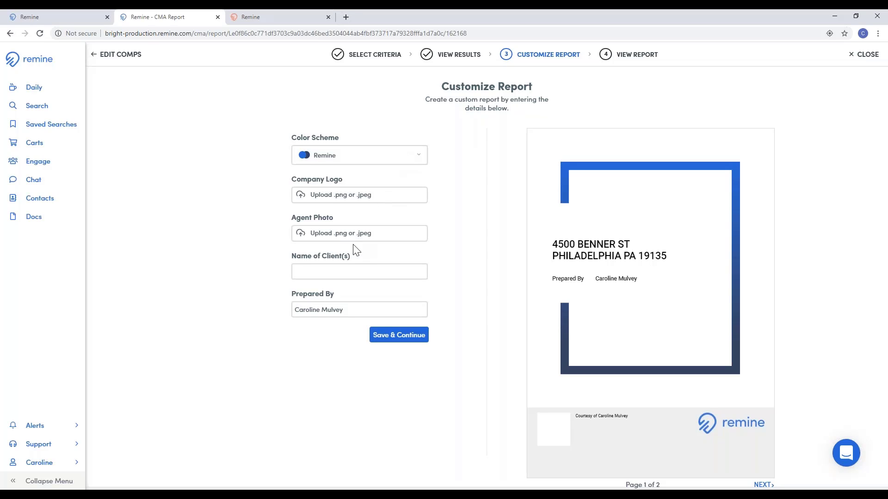
click(410, 344)
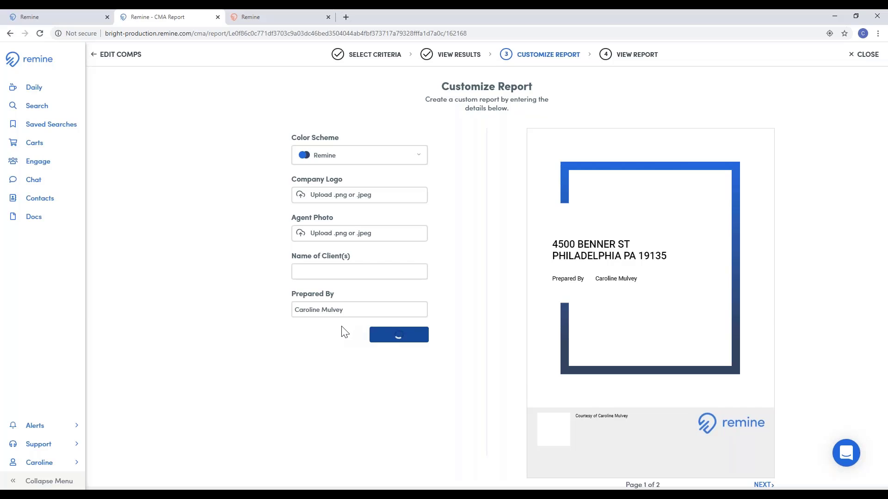
scroll(561, 184, down, 8)
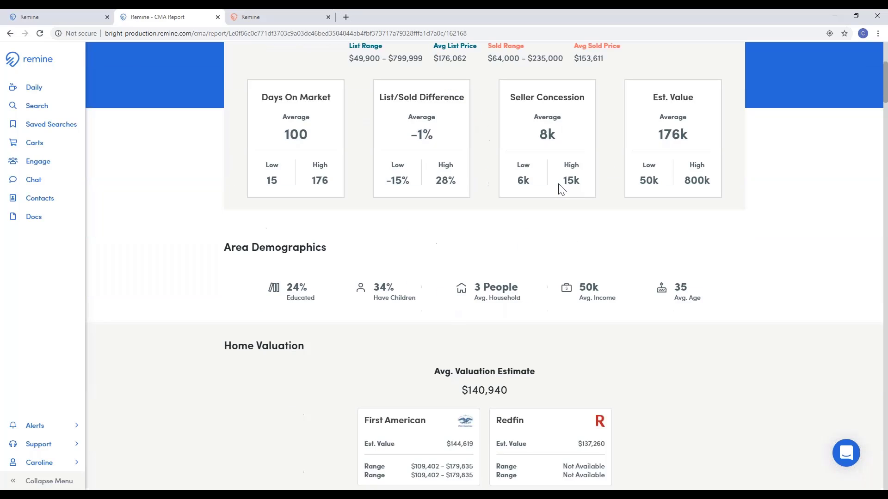
scroll(558, 176, down, 3)
scroll(554, 178, down, 7)
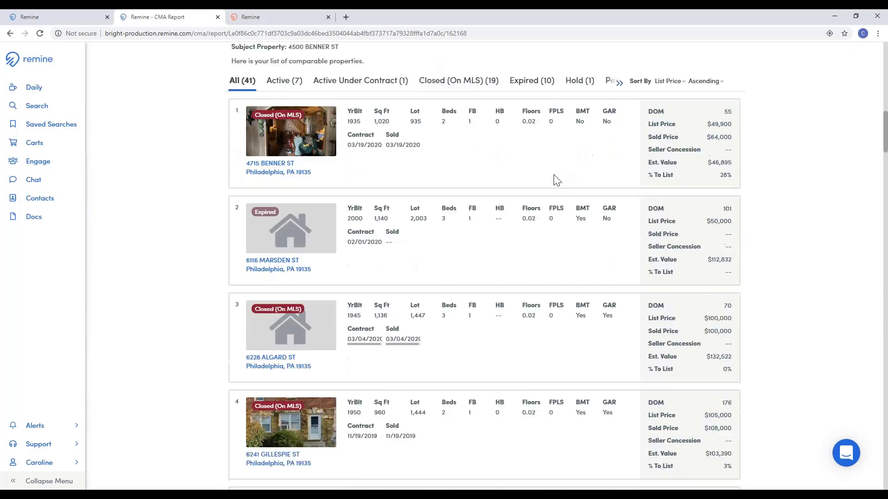
scroll(554, 177, up, 9)
scroll(554, 173, up, 9)
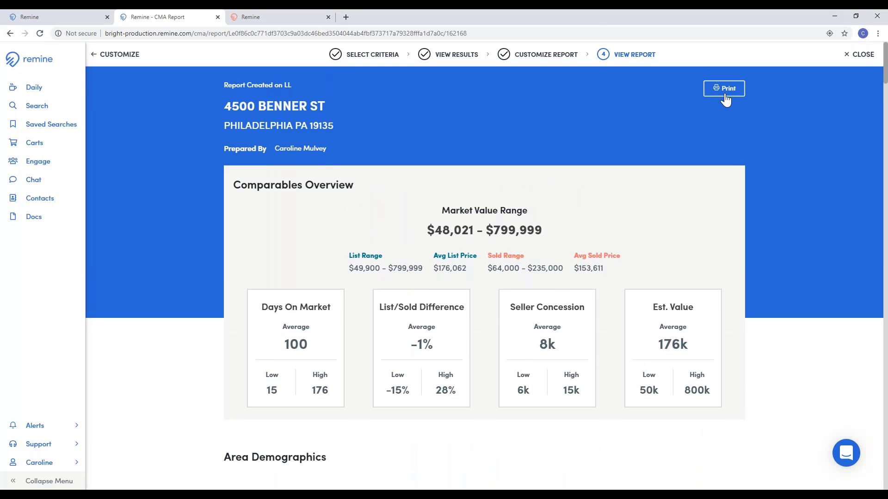
click(725, 91)
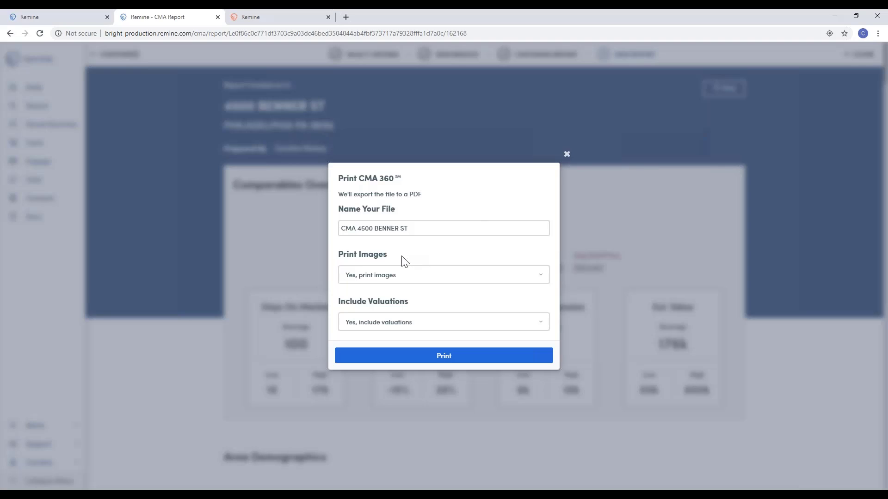
click(418, 279)
click(418, 279)
click(410, 322)
click(411, 320)
click(457, 361)
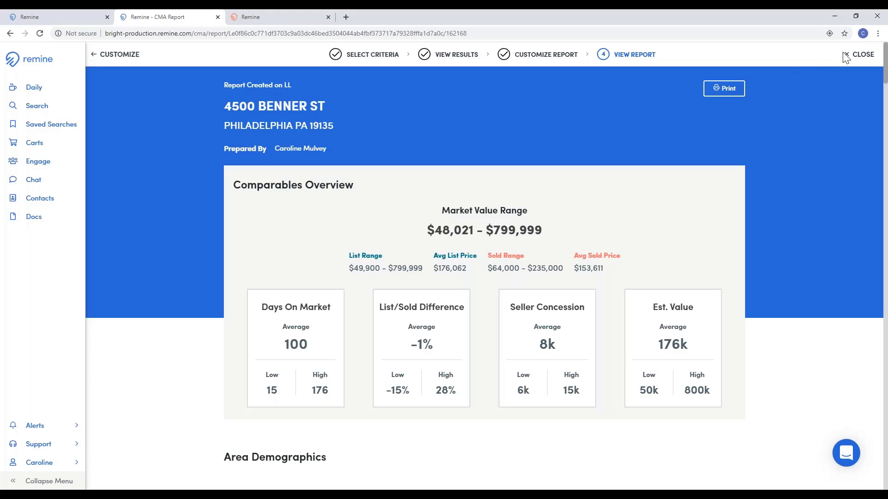
click(846, 55)
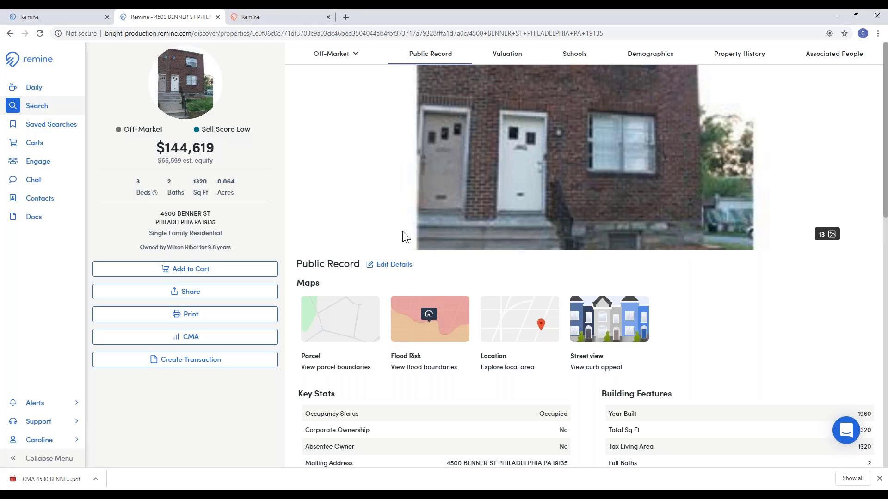
mouse_move(340, 324)
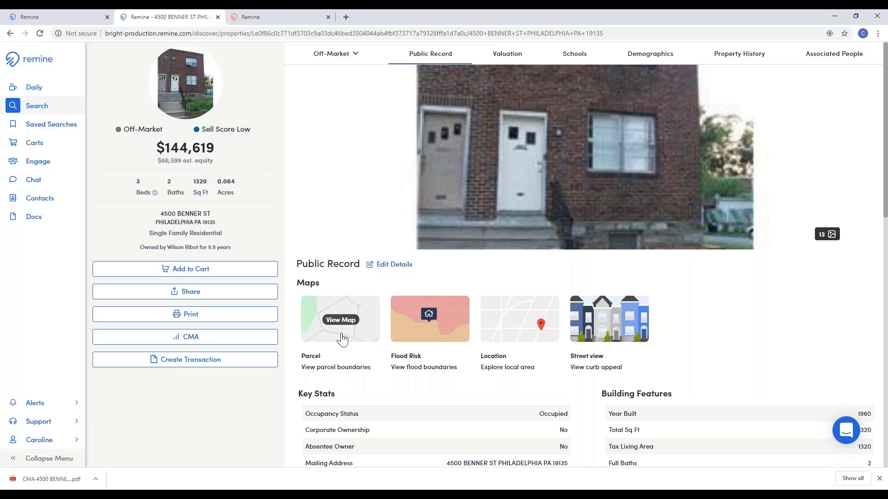
click(338, 321)
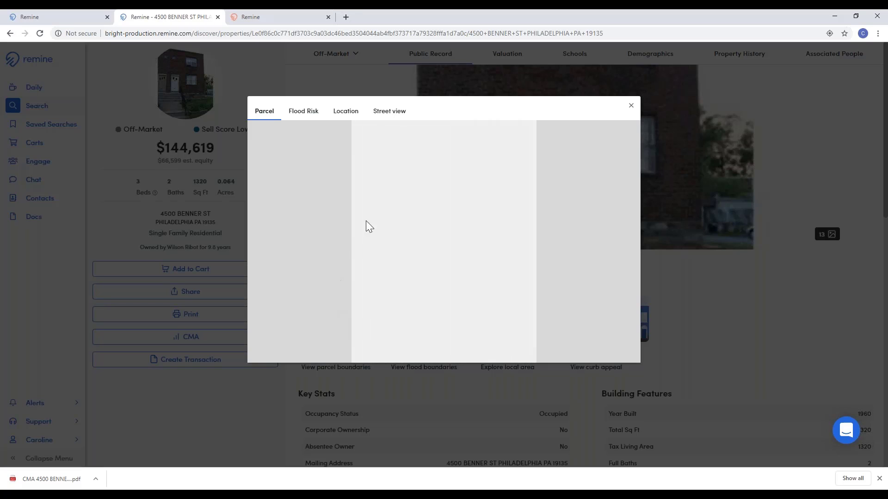
click(309, 118)
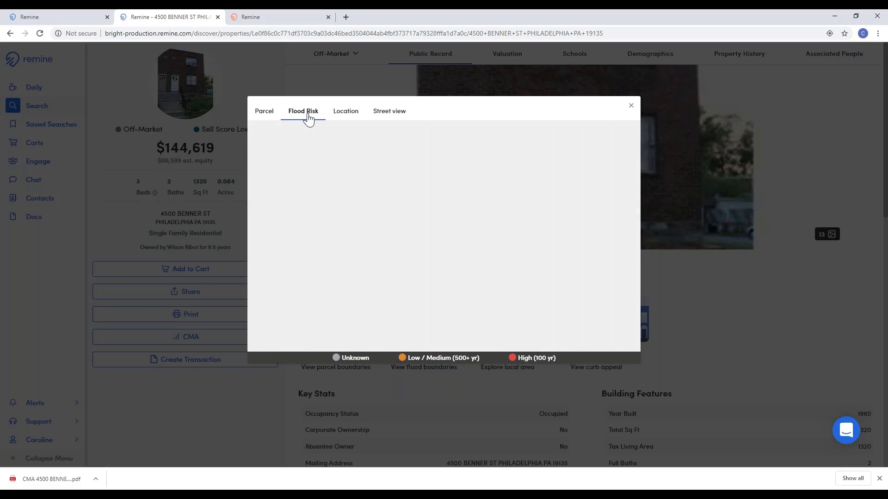
click(345, 111)
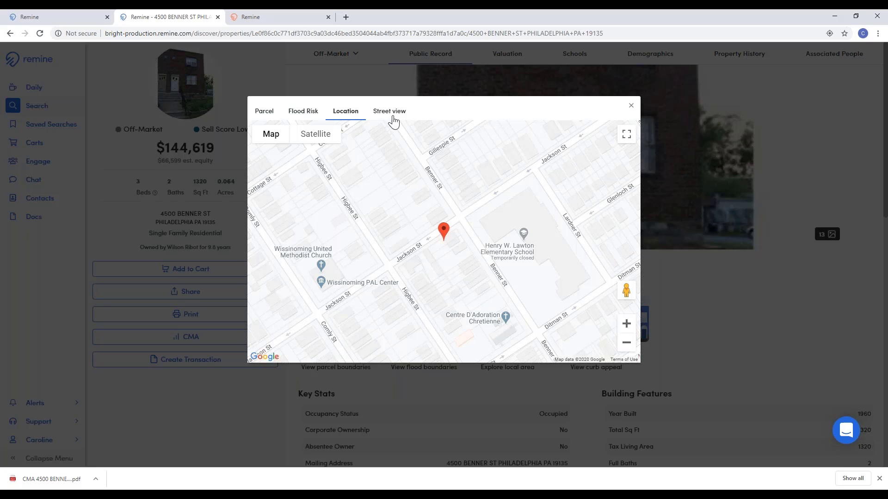
click(392, 117)
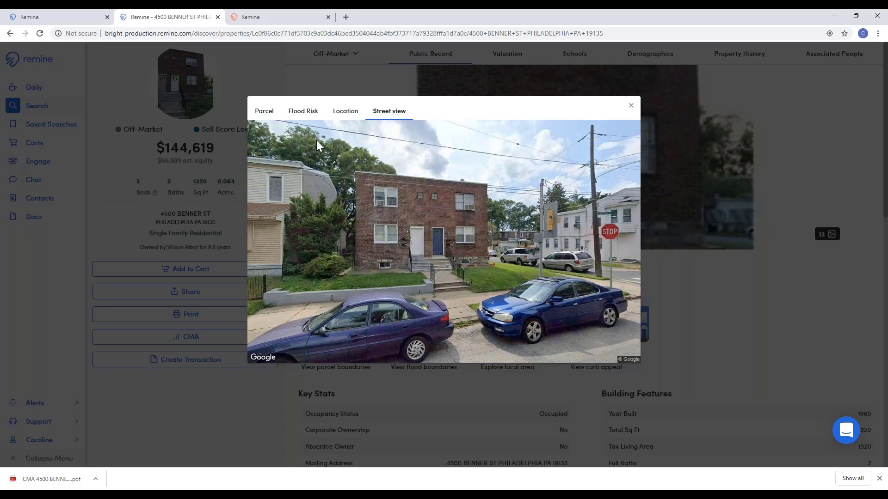
click(630, 107)
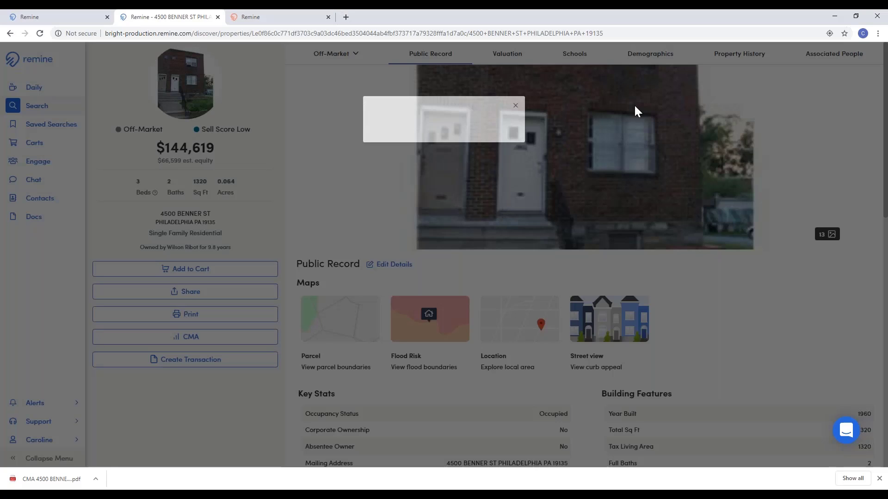
Step: Scroll through Key Stats, tax, lot, 46% net equity and the active $95,908 FHA mortgage
scroll(606, 290, down, 4)
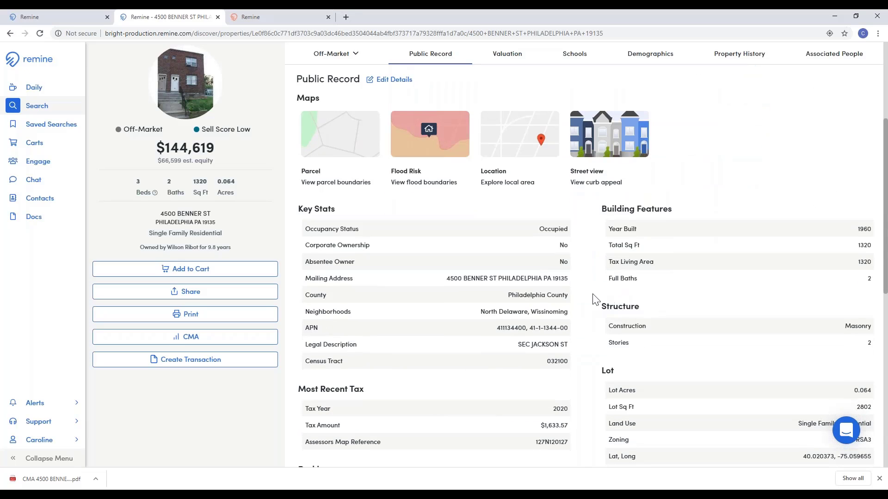
scroll(584, 292, down, 2)
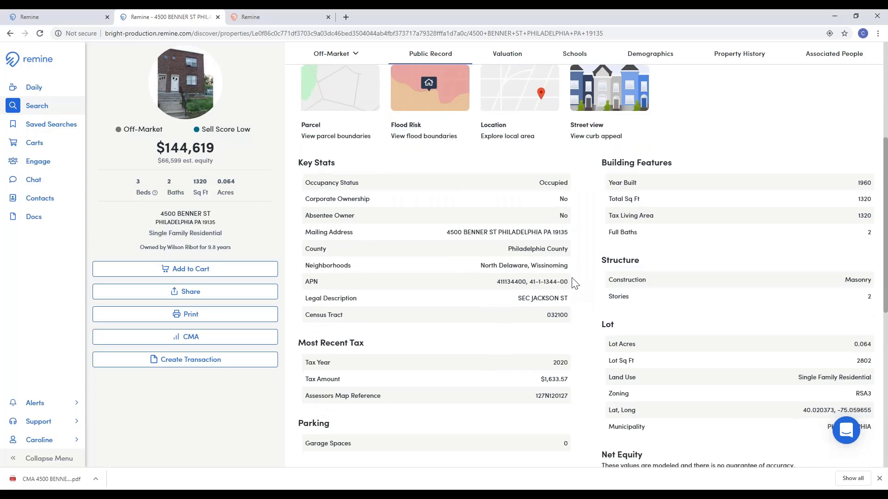
scroll(575, 283, down, 3)
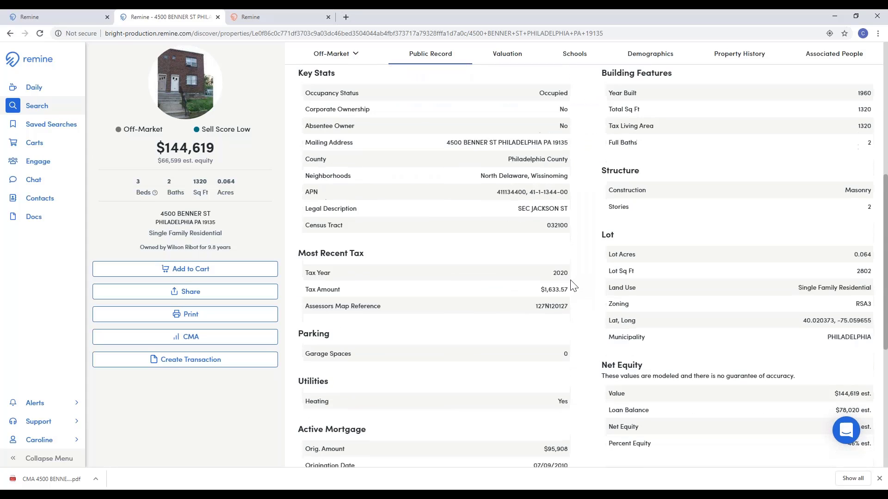
scroll(573, 287, down, 1)
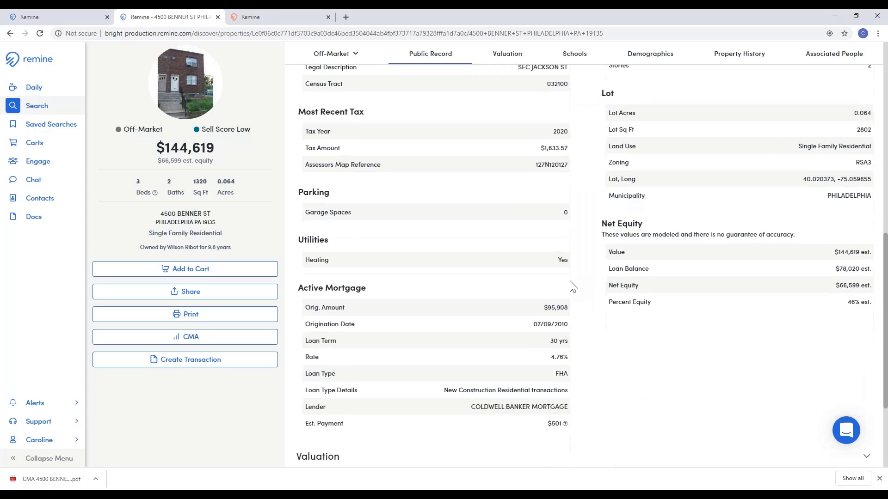
scroll(574, 287, down, 1)
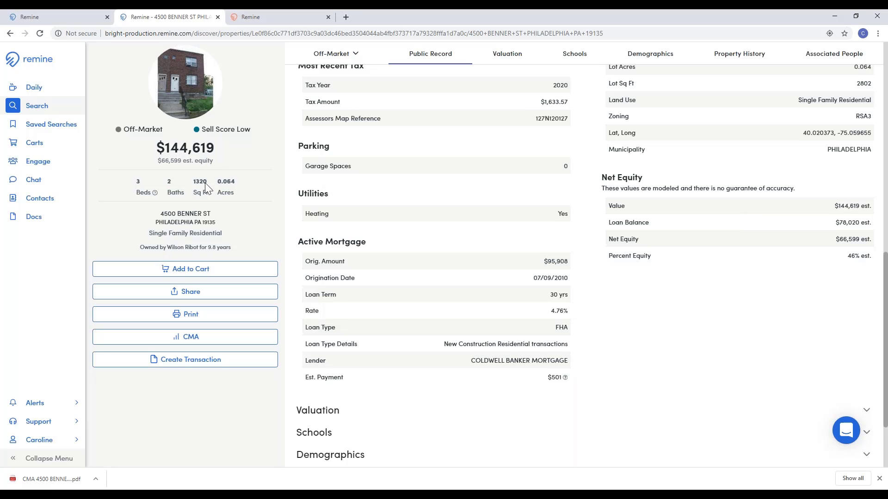
Step: Expand Valuation to review the $151,959 average estimate and its sources, then expand Schools
scroll(602, 369, down, 2)
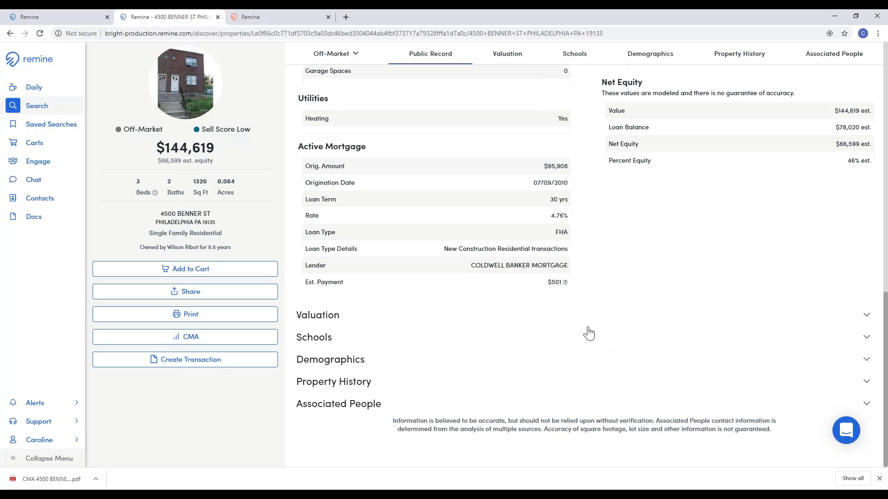
click(864, 317)
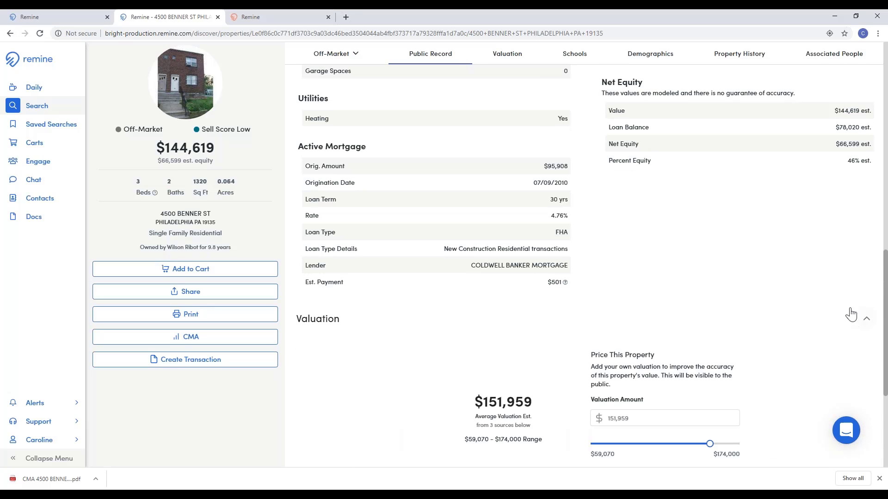
scroll(737, 265, down, 4)
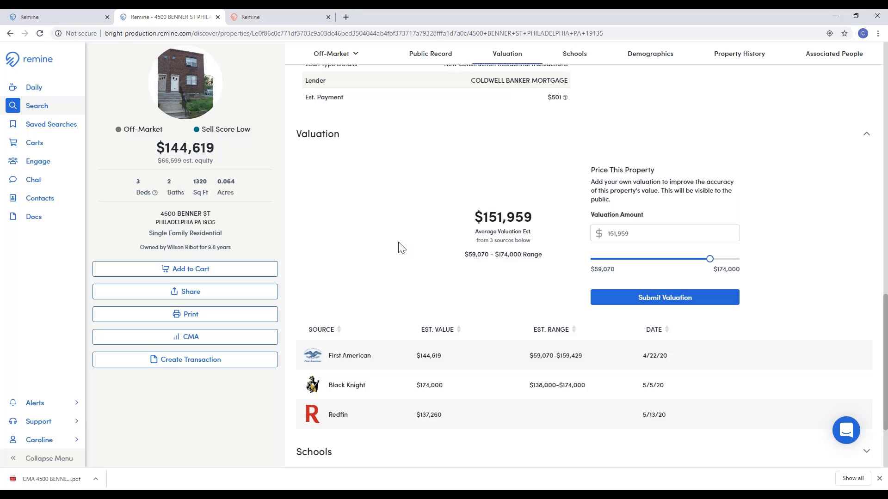
scroll(401, 249, down, 1)
scroll(400, 245, down, 2)
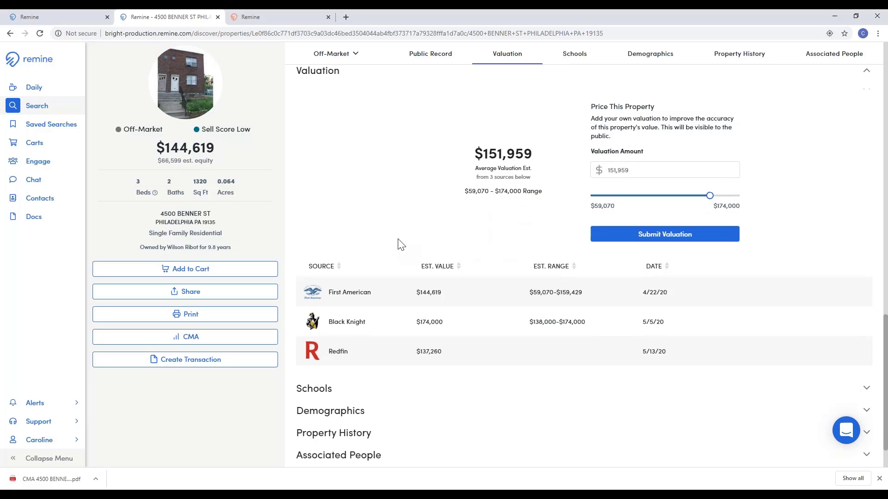
click(865, 340)
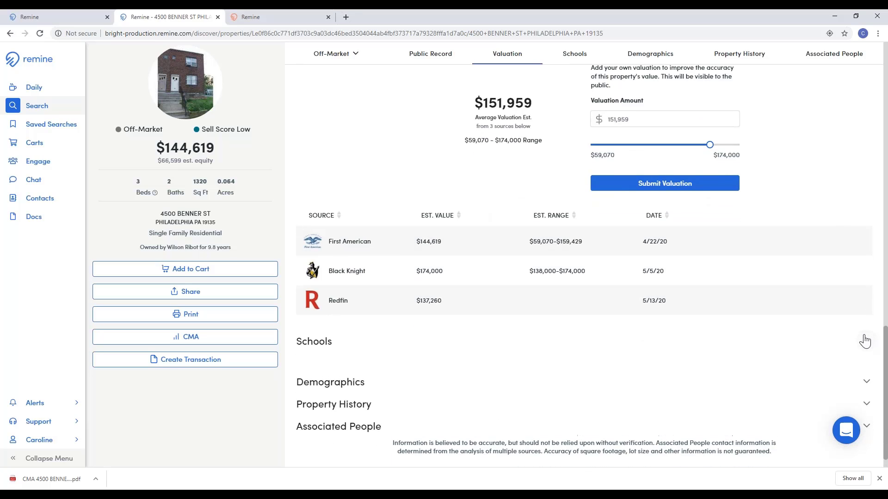
scroll(669, 318, down, 3)
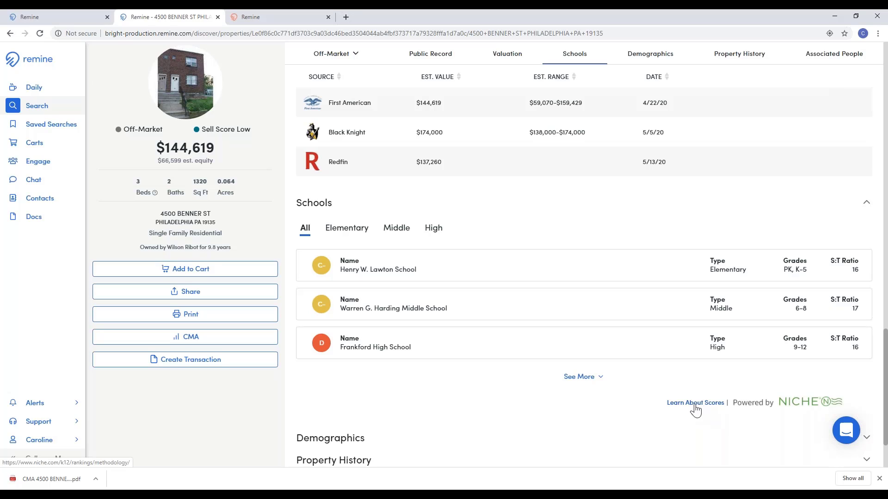
Step: Expand Demographics: 29% college graduated, 34% with children, $50K average income, average age 34
click(864, 438)
scroll(501, 339, down, 2)
scroll(502, 339, down, 1)
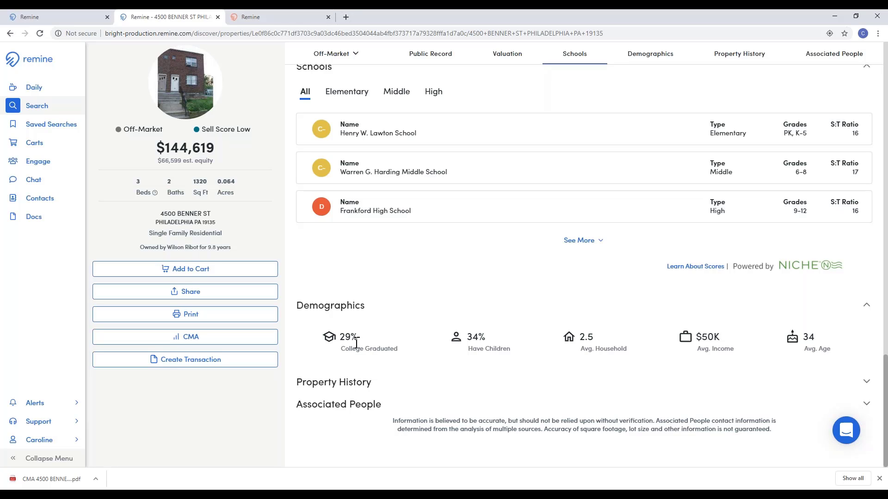
Step: Expand Property History and review its Mortgage, Tax, Assessments and sale timeline tabs
click(866, 382)
scroll(737, 364, down, 4)
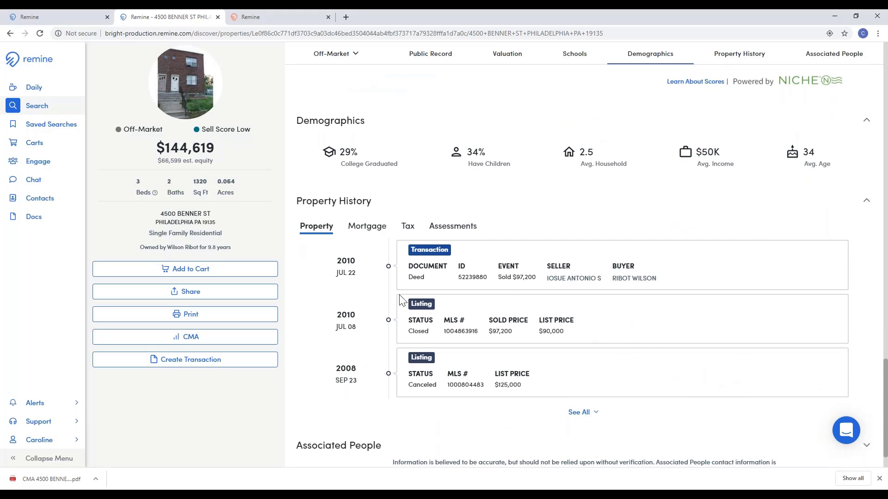
click(367, 228)
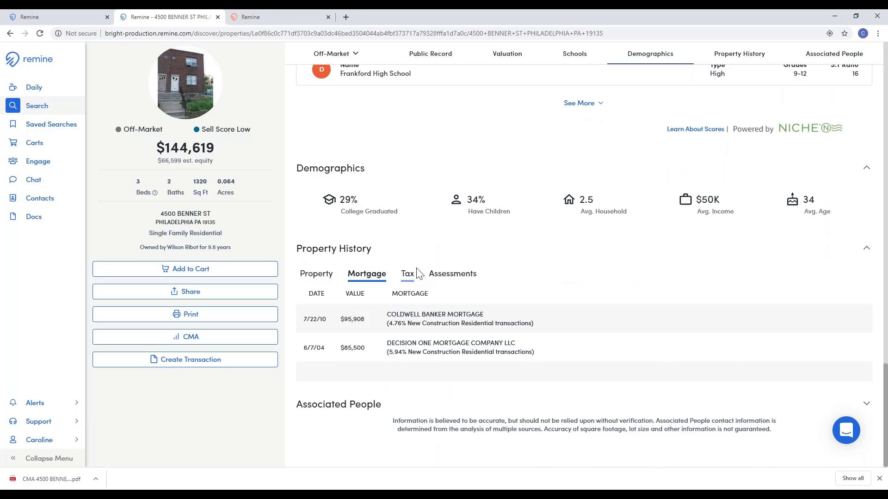
click(409, 277)
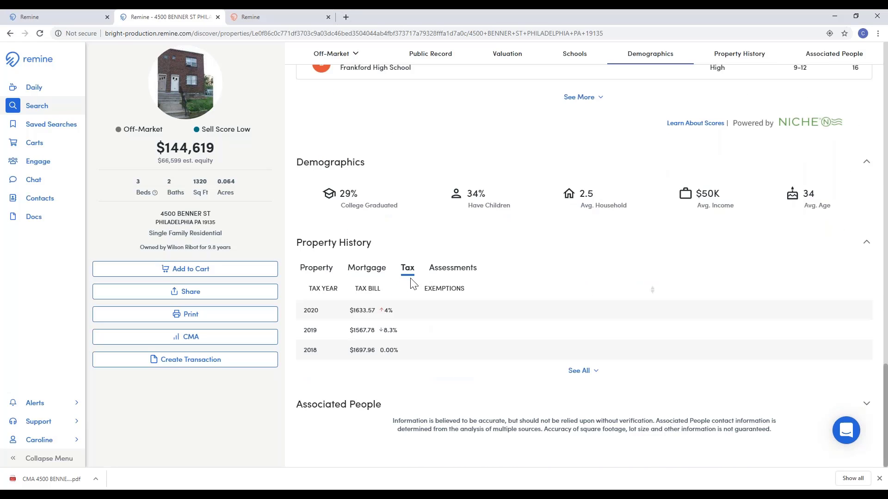
click(459, 269)
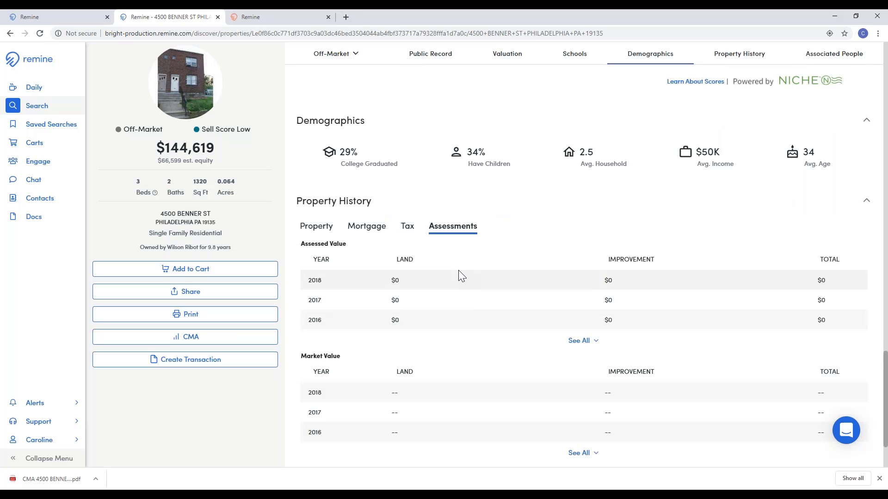
click(319, 229)
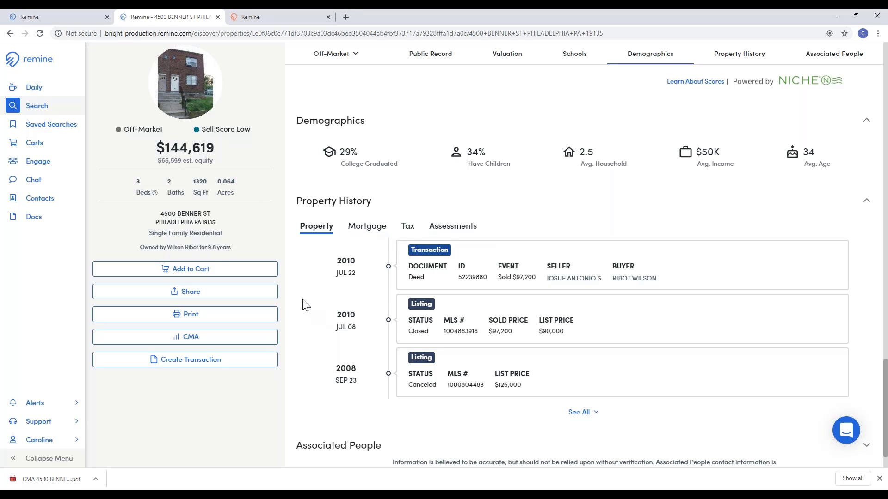
scroll(303, 305, down, 1)
click(863, 407)
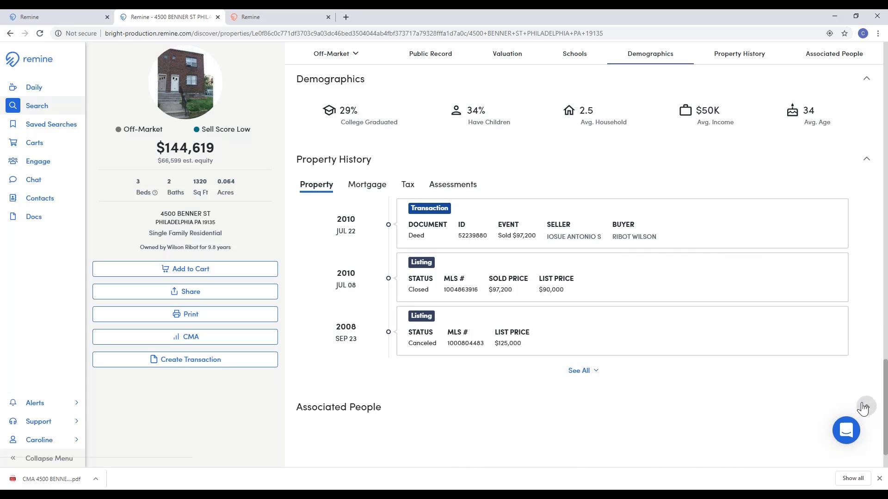
scroll(823, 375, down, 5)
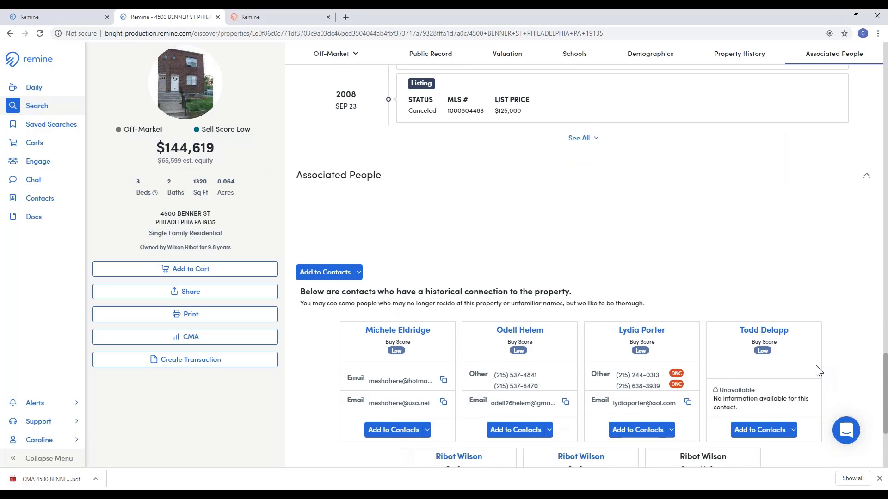
scroll(819, 372, down, 3)
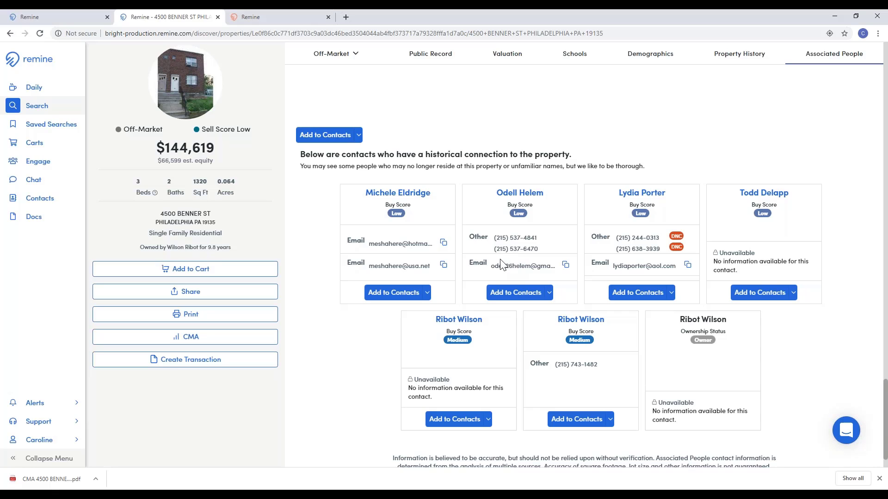
Step: Scroll back to the top of the property page, showing the photo and Public Record
scroll(508, 259, up, 5)
scroll(500, 244, up, 6)
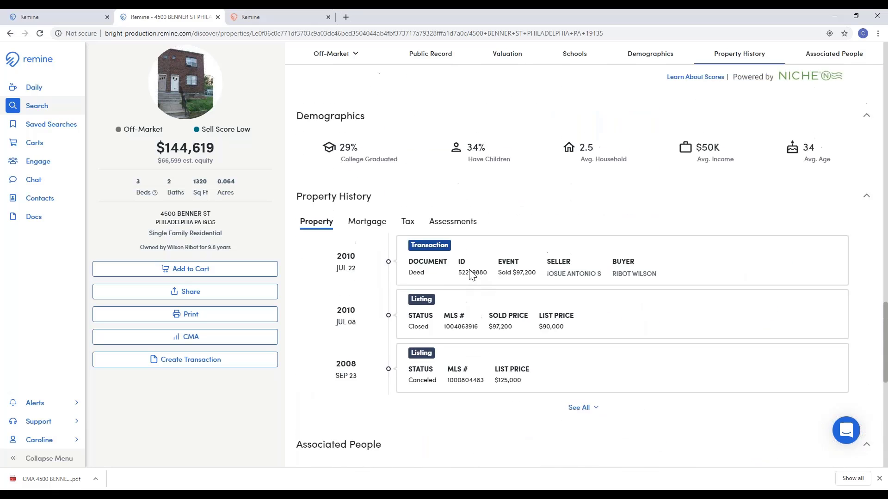
scroll(501, 370, up, 15)
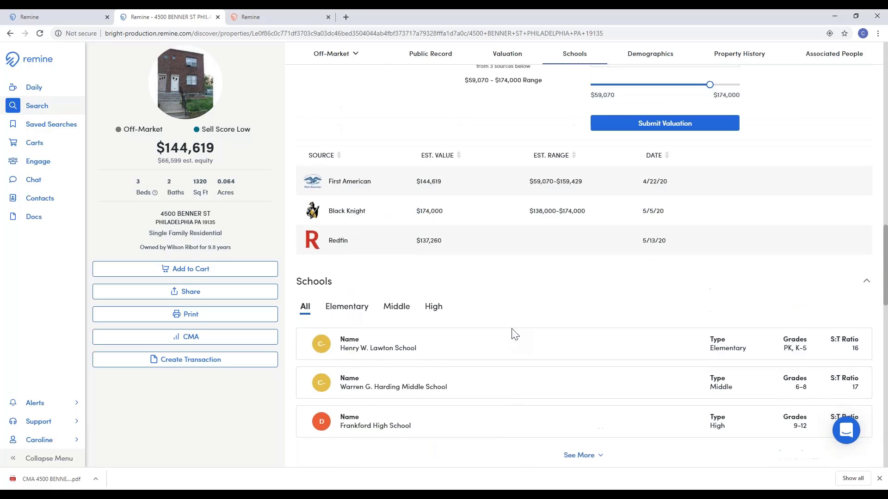
scroll(409, 267, up, 7)
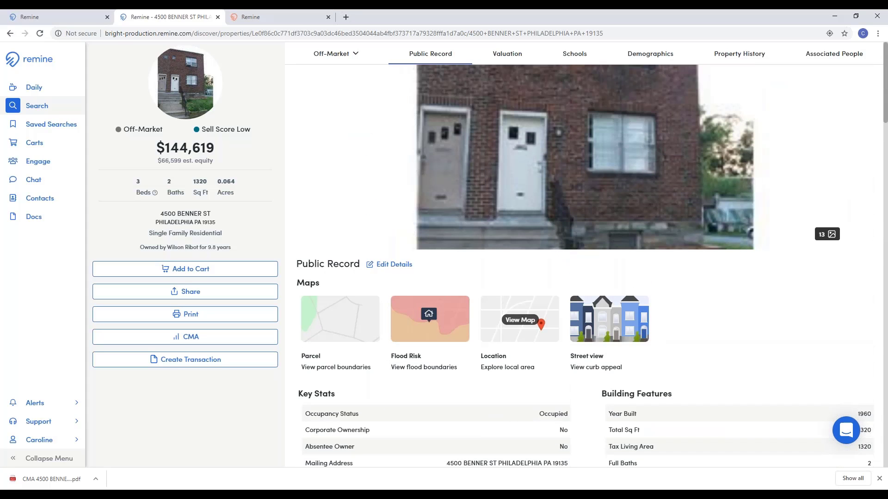
Step: Close the property tab, clear the old search and type zip code 22203
click(217, 17)
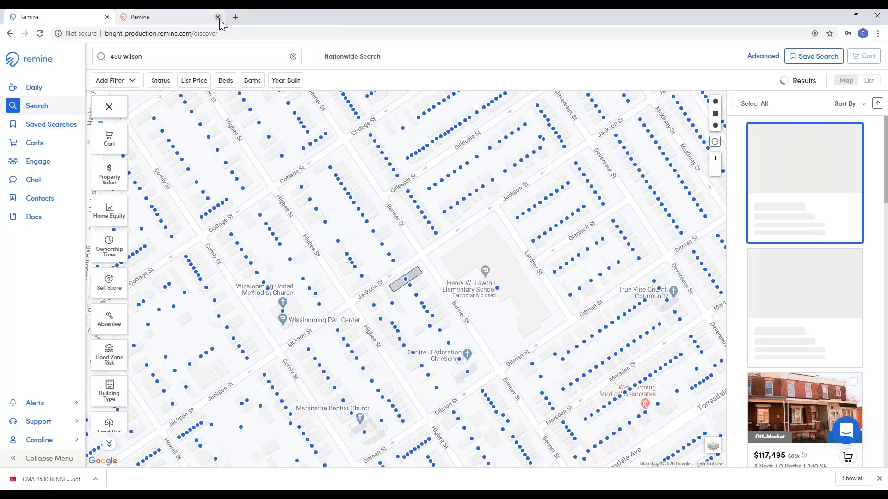
click(293, 56)
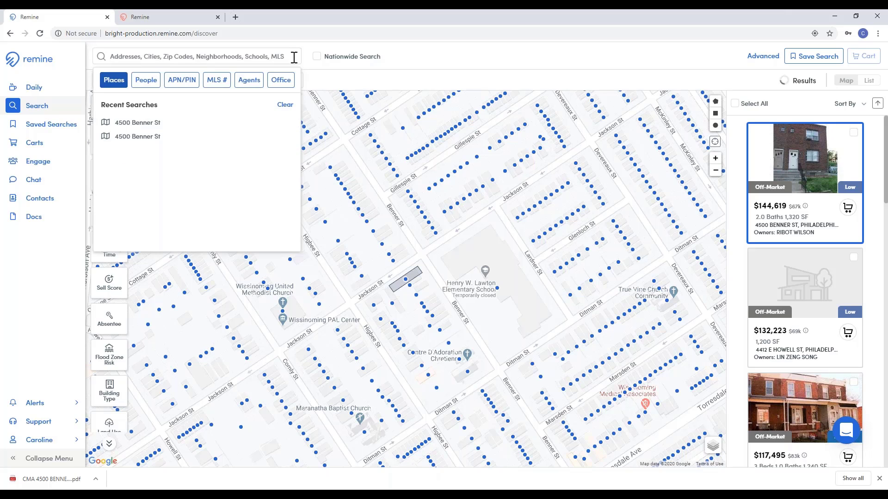
click(134, 55)
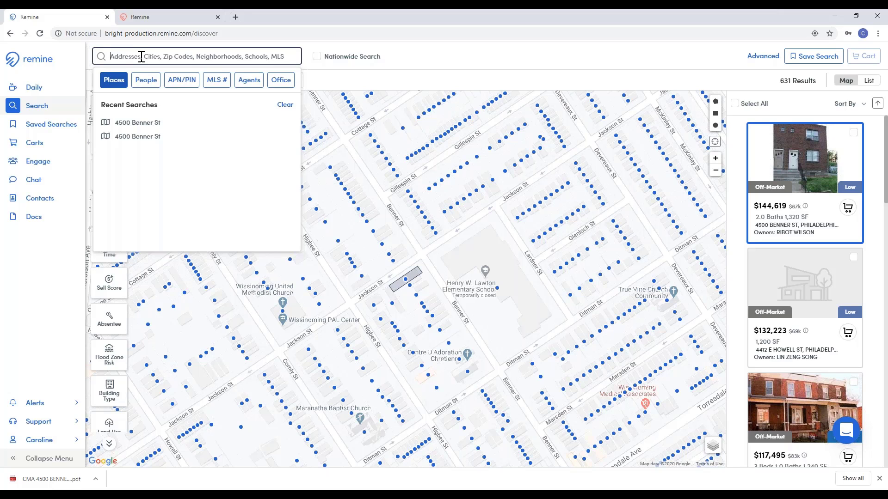
text(22203)
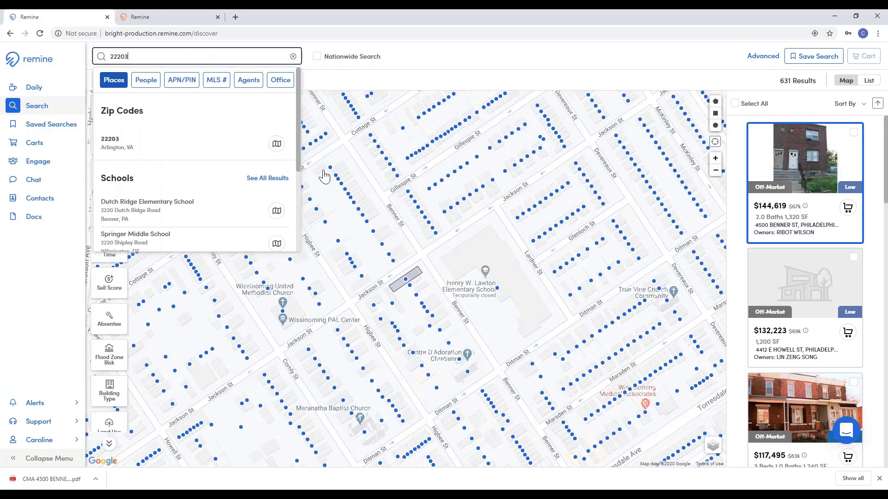
Step: Filter to zip 22203 with Active and Active Under Contract statuses, then zoom into the Buckingham cluster
click(276, 145)
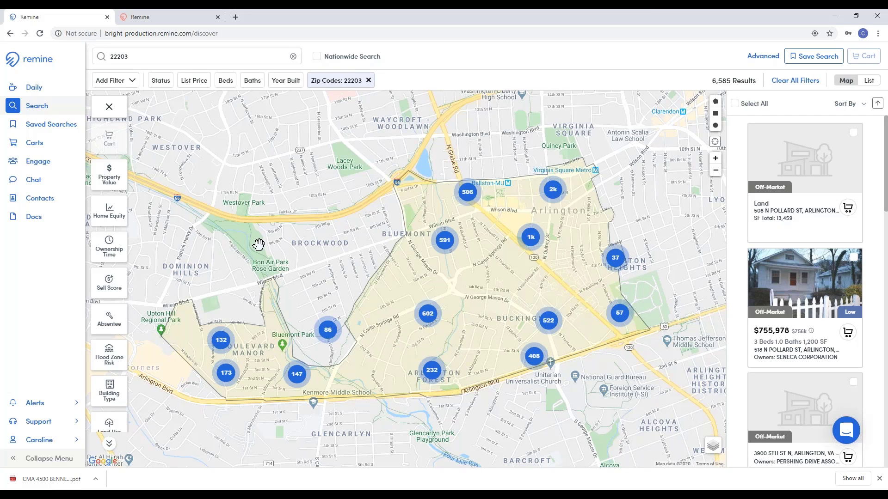
click(158, 83)
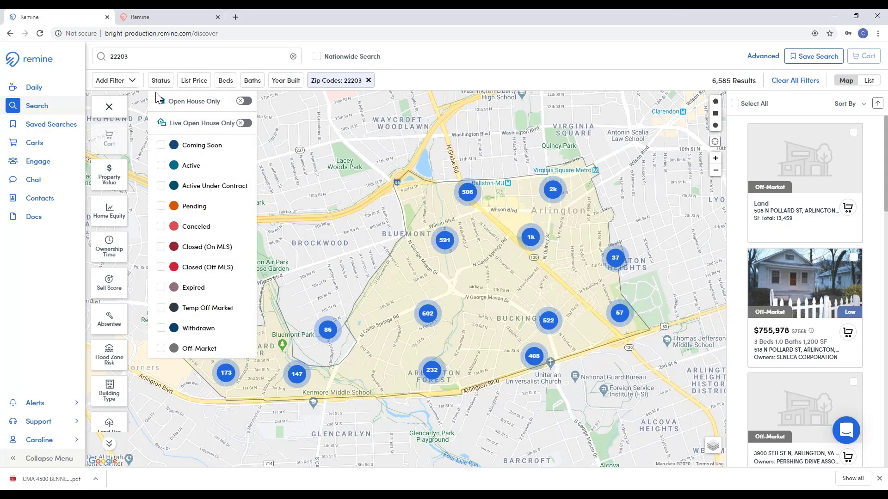
click(190, 166)
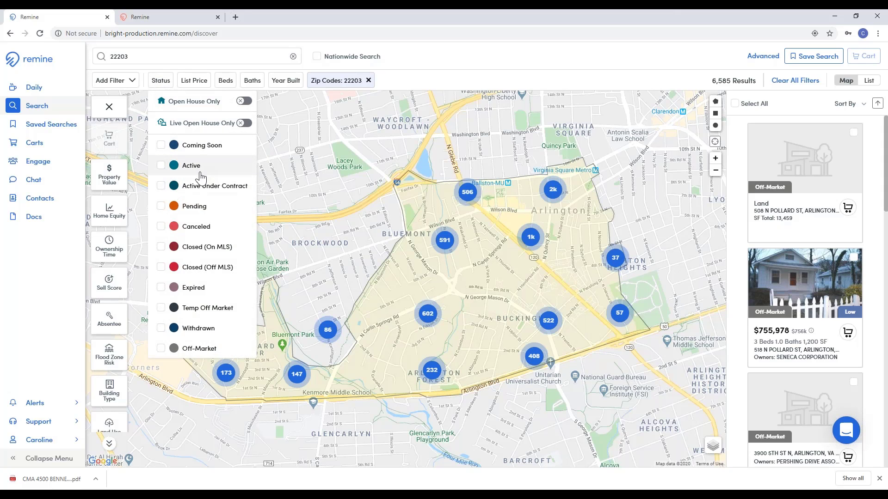
click(199, 191)
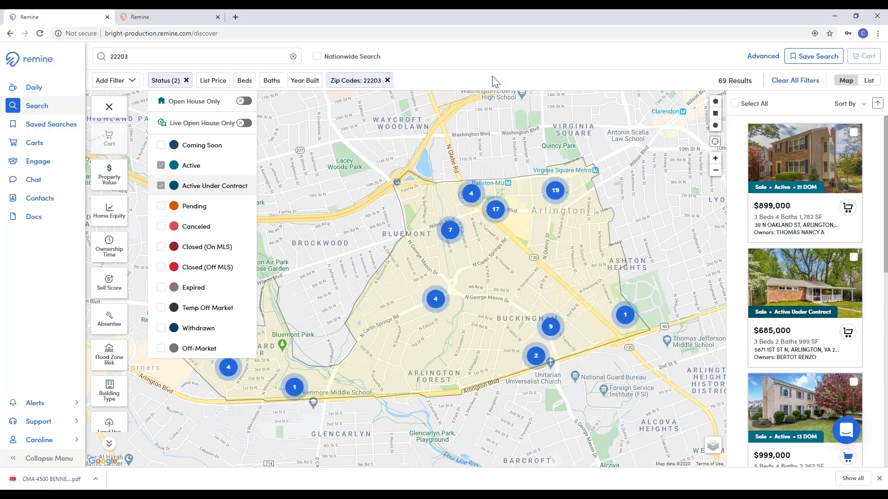
click(502, 59)
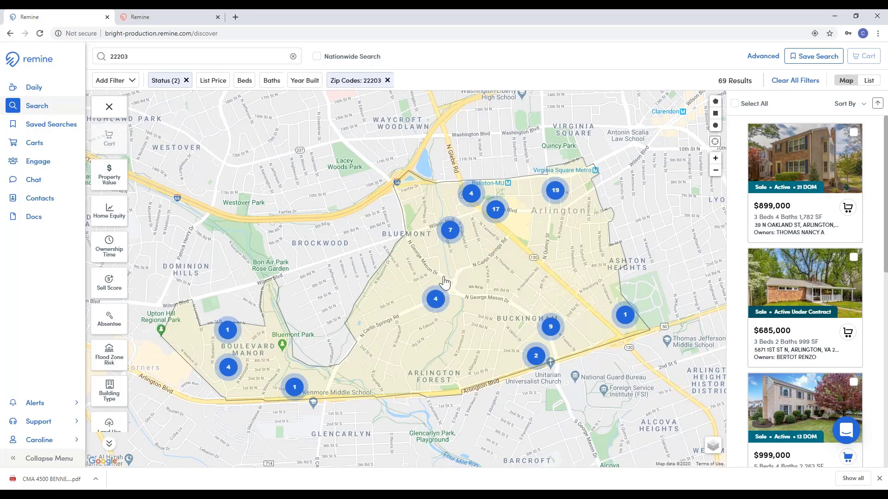
click(550, 329)
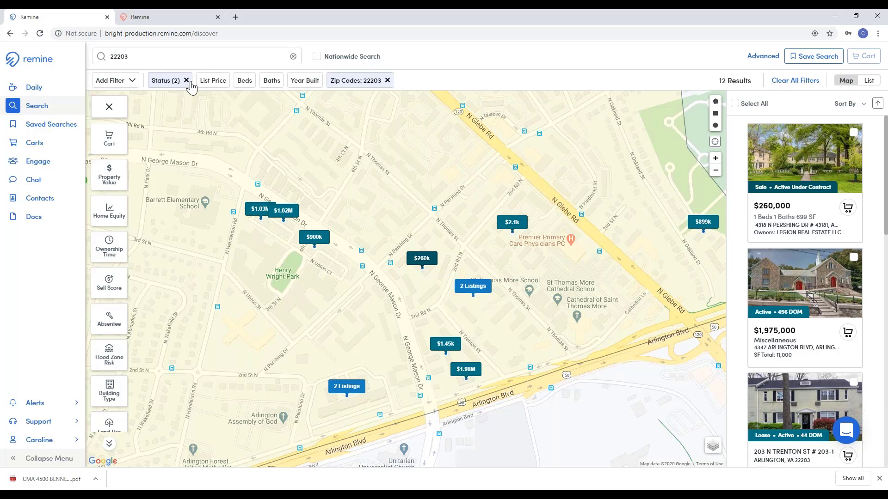
Step: Remove the Status (2) and Zip Codes: 22203 chips and zoom the map out three levels
click(187, 81)
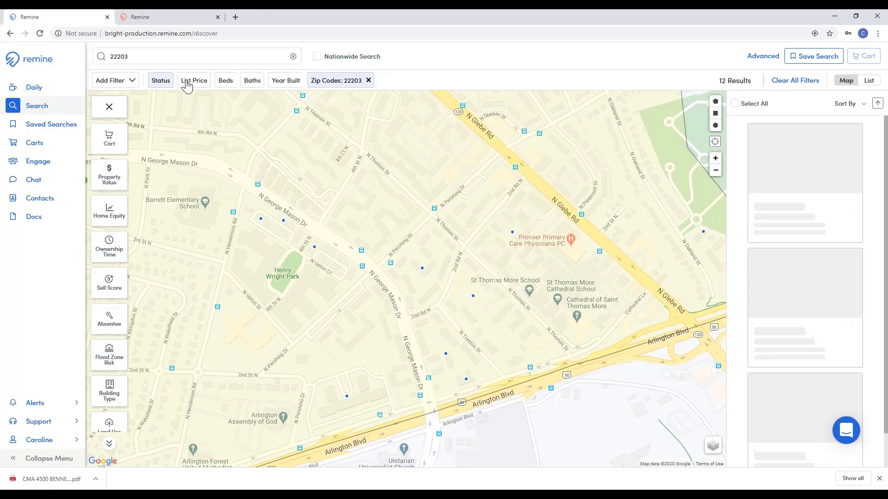
click(368, 81)
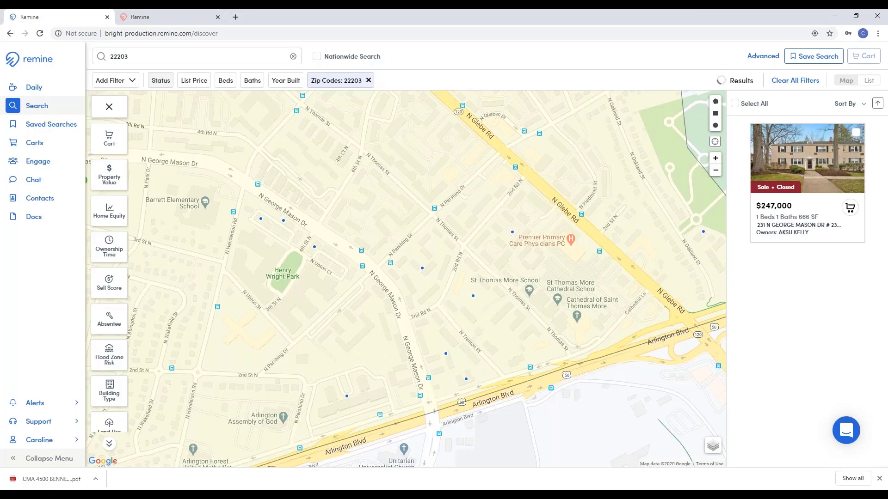
click(716, 172)
click(715, 172)
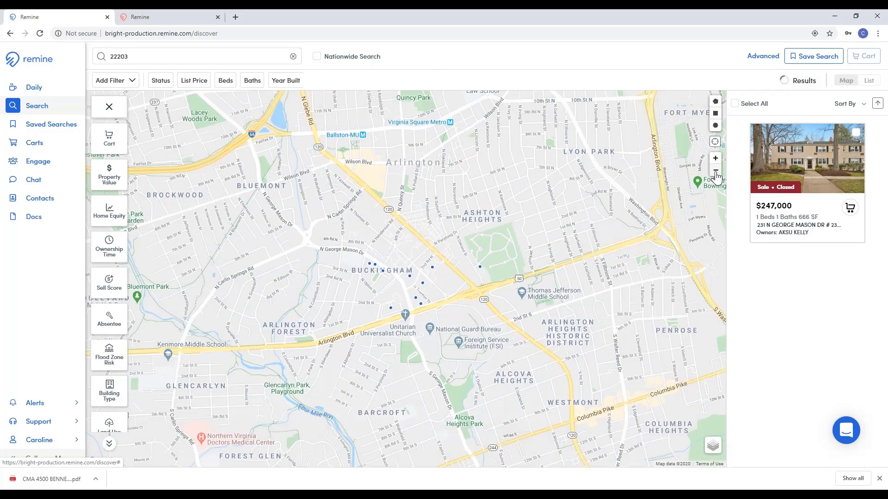
click(716, 173)
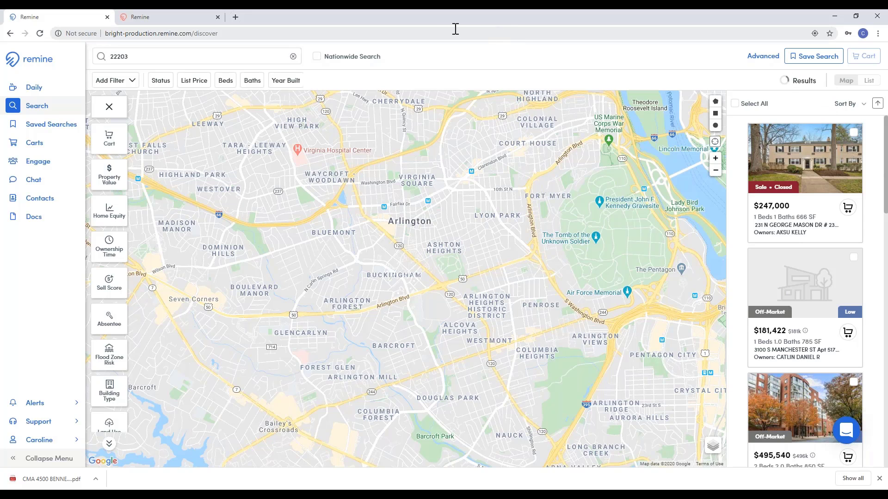
Step: Clear the 22203 search and cycle the search type through People and APN/PIN to MLS #
click(293, 56)
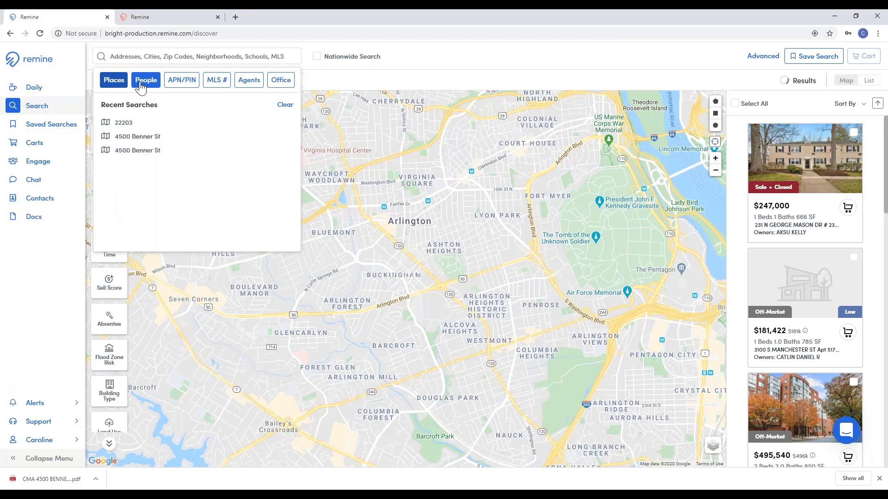
click(141, 87)
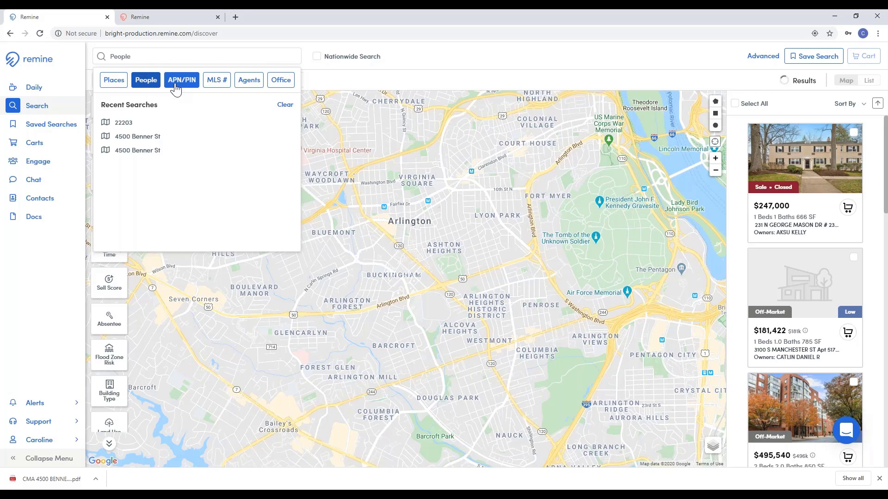
click(179, 87)
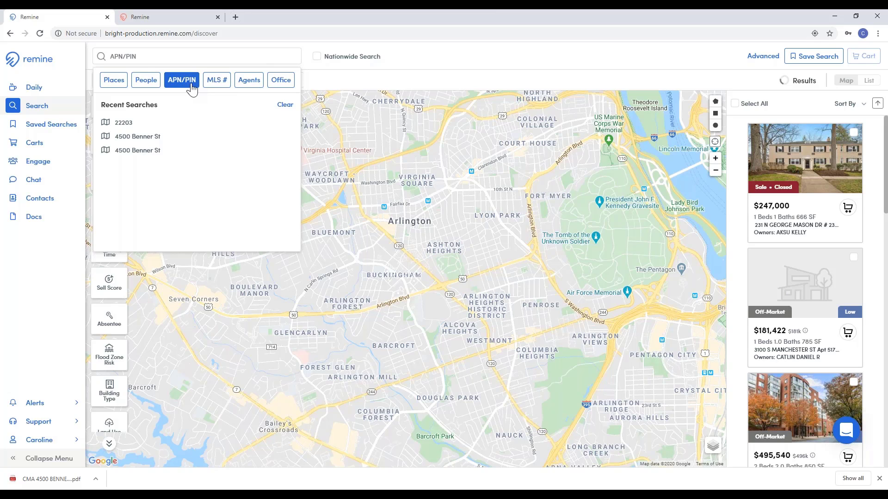
click(223, 87)
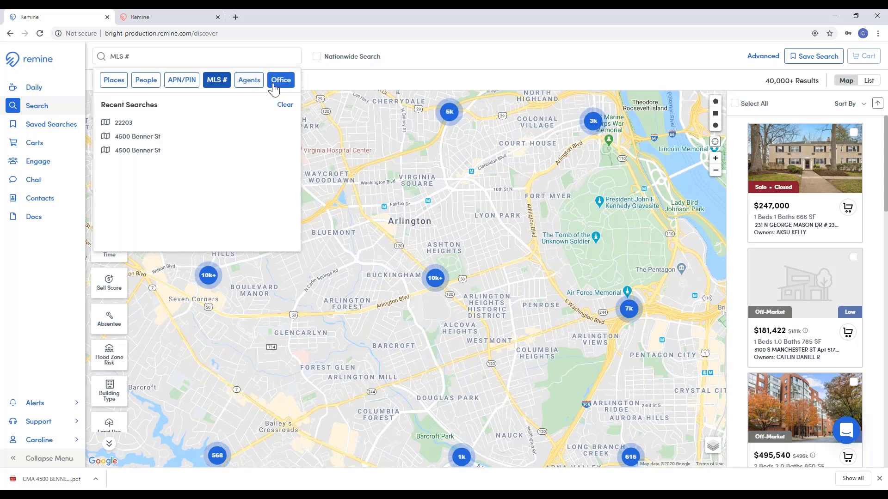
Step: Close the search suggestions and bring them back up again
click(424, 67)
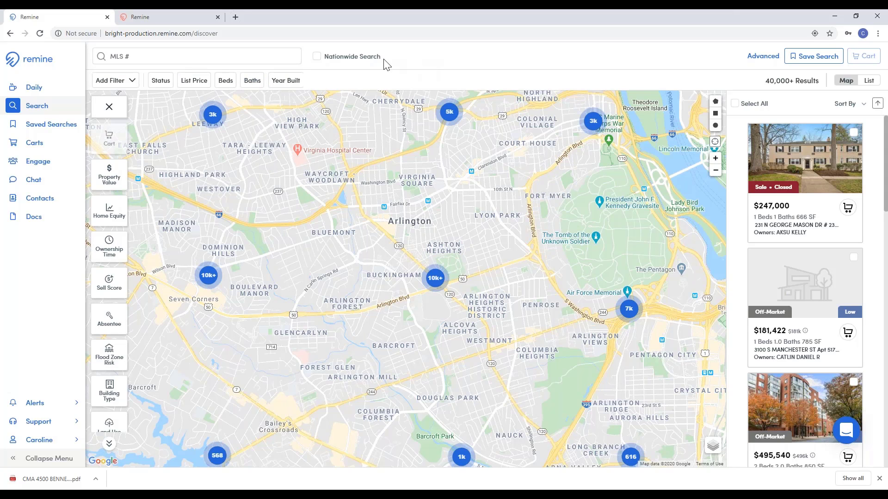
click(269, 56)
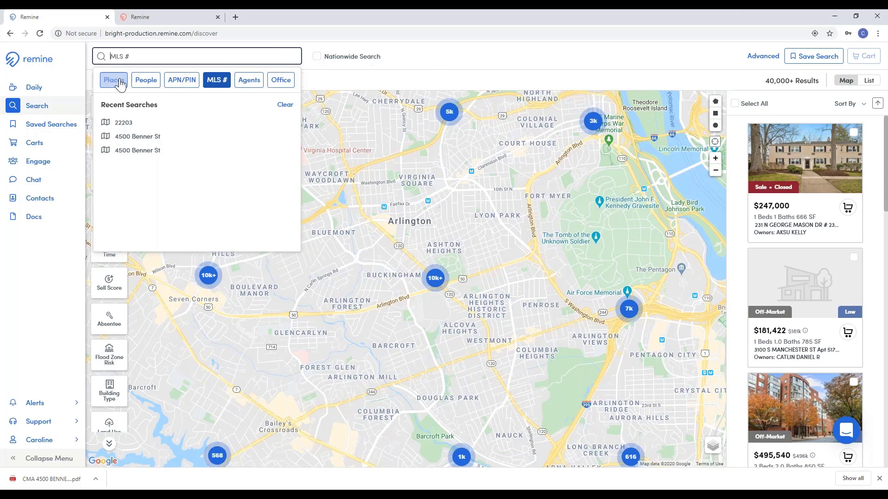
click(342, 73)
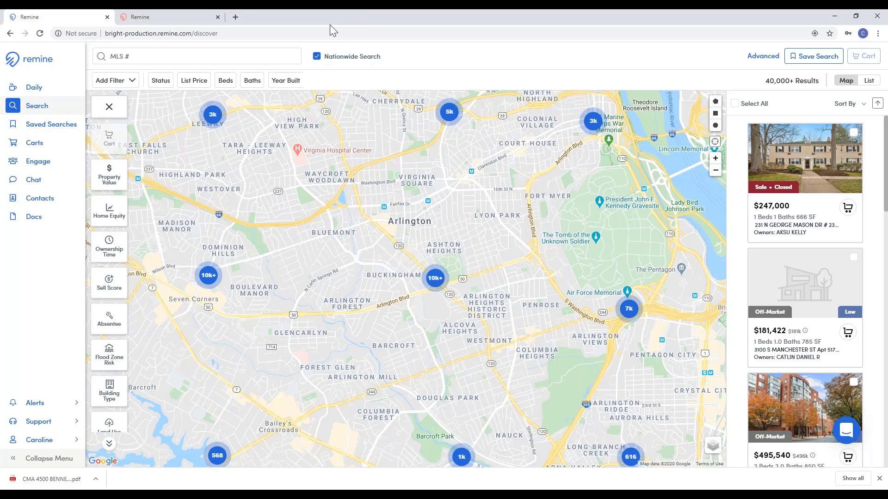
click(324, 56)
Step: In the Add Filter list, preview the Commercial filter set, then switch back to Residential
click(121, 83)
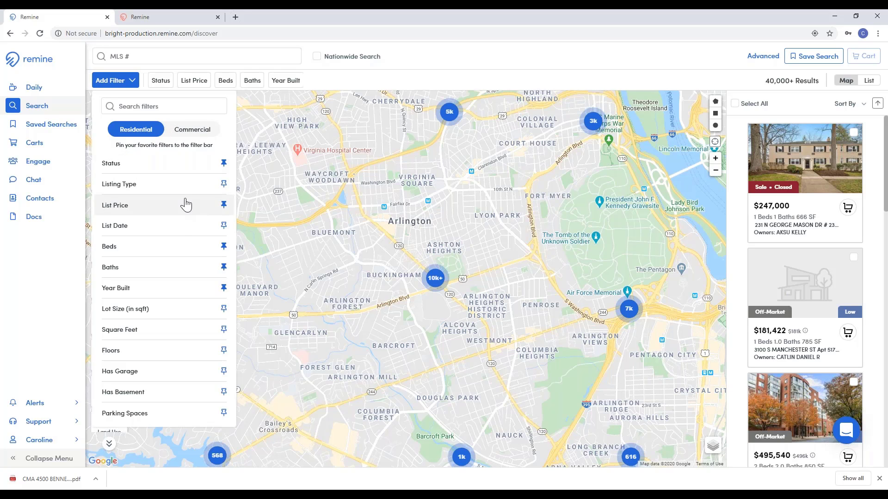
click(183, 134)
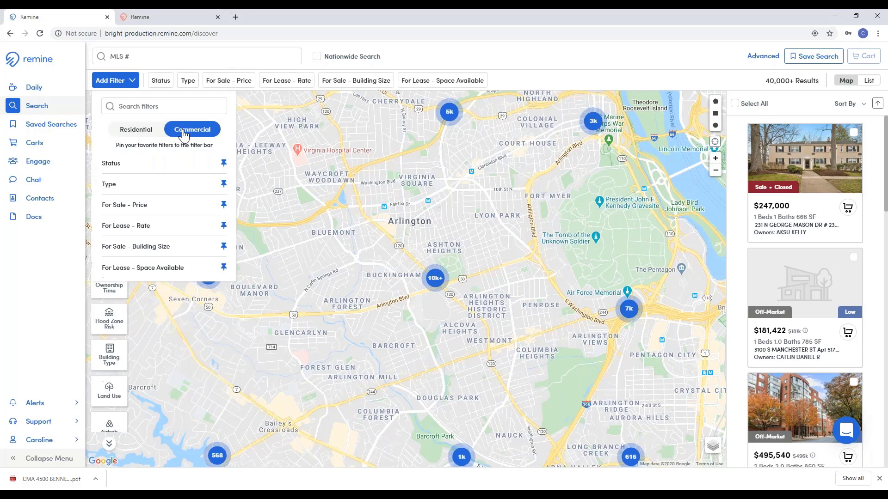
click(146, 133)
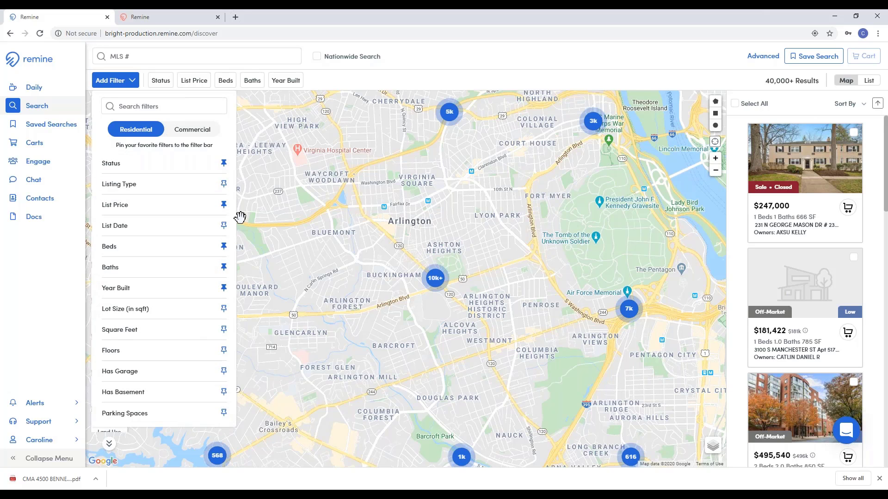
Step: Pin List Date, briefly try Lot Size and Square Feet, and unpin Year Built and Baths
click(224, 225)
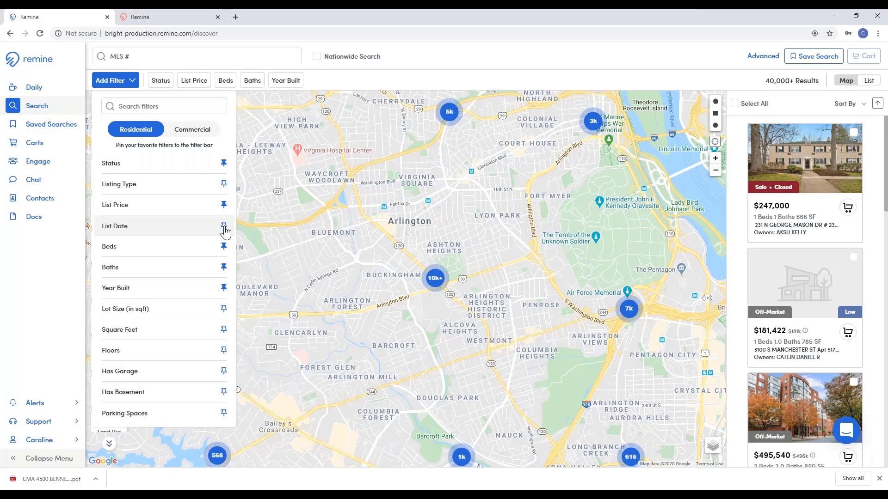
click(224, 309)
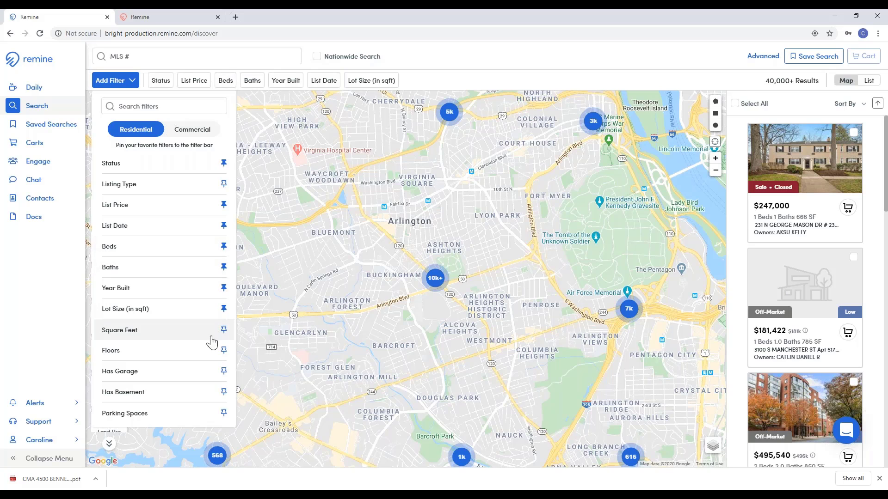
click(223, 330)
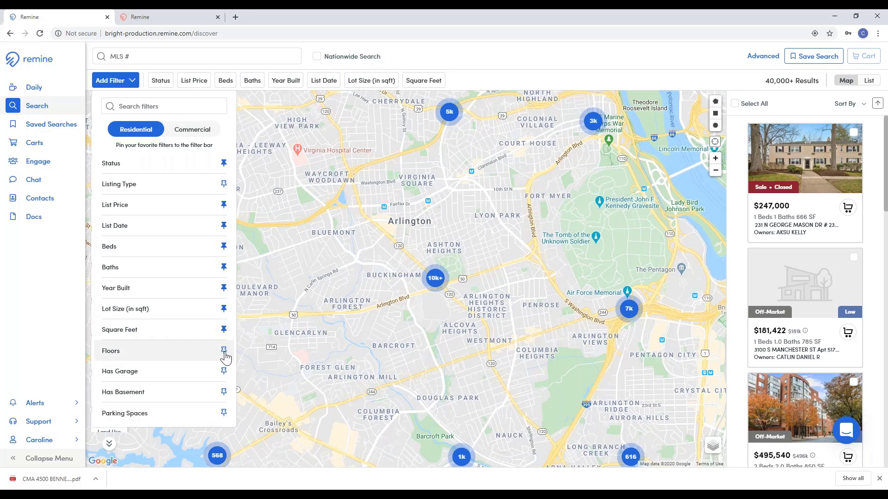
click(224, 329)
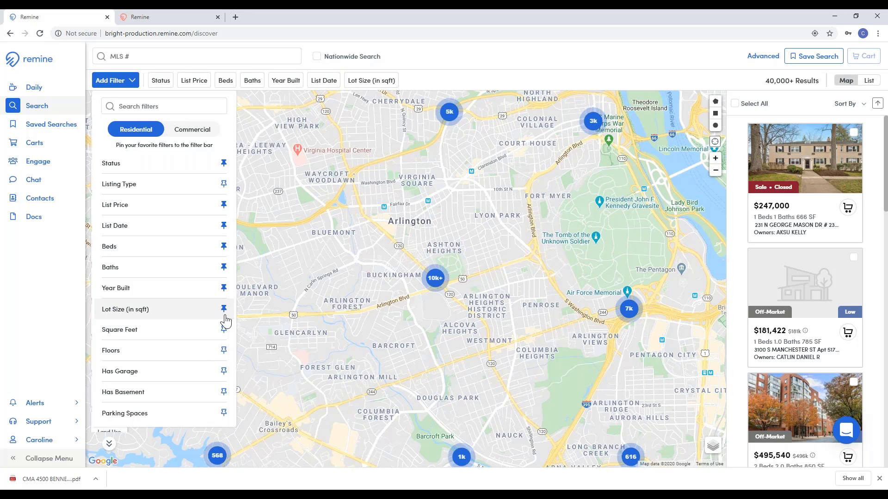
click(224, 309)
click(224, 288)
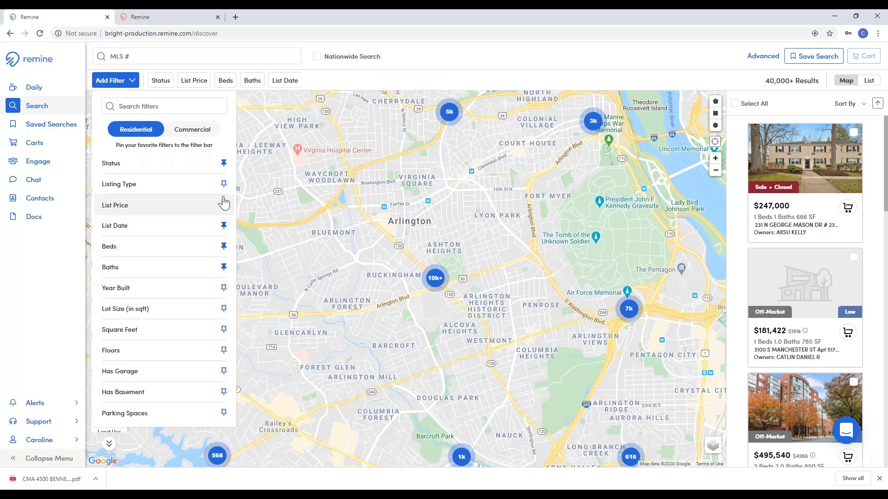
click(224, 268)
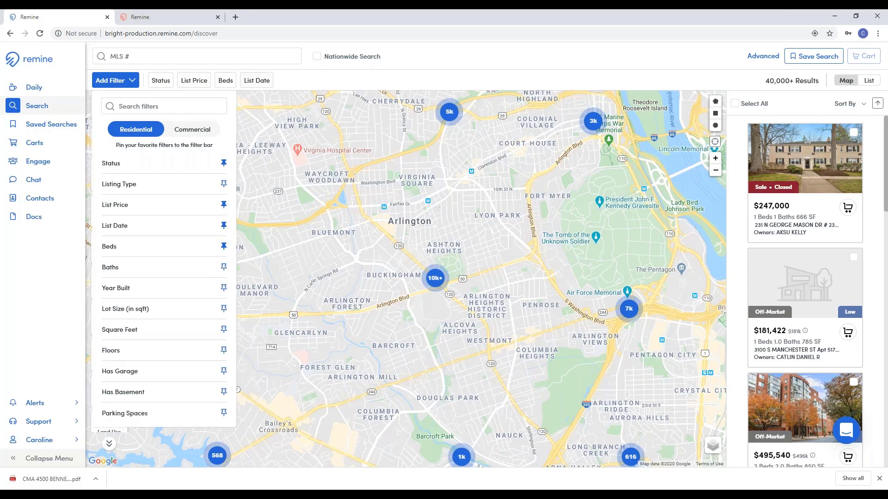
click(309, 75)
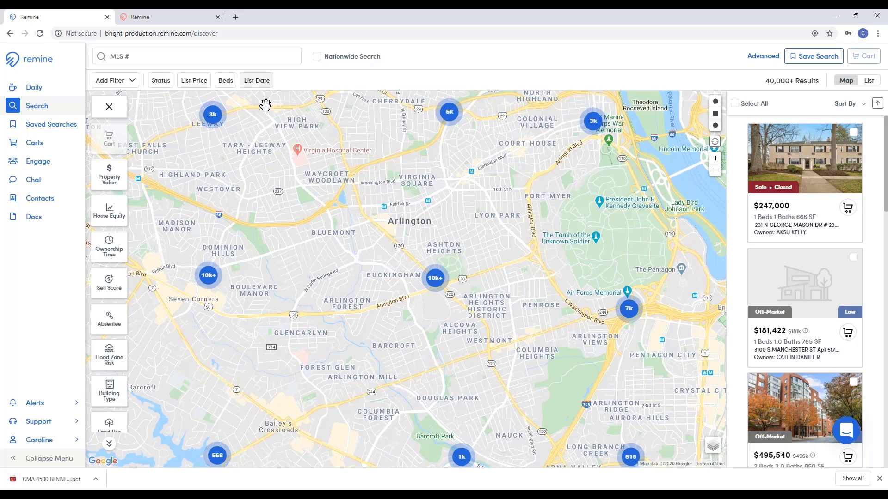
Step: Zoom in two levels while panning toward central Arlington and Virginia Square
click(716, 158)
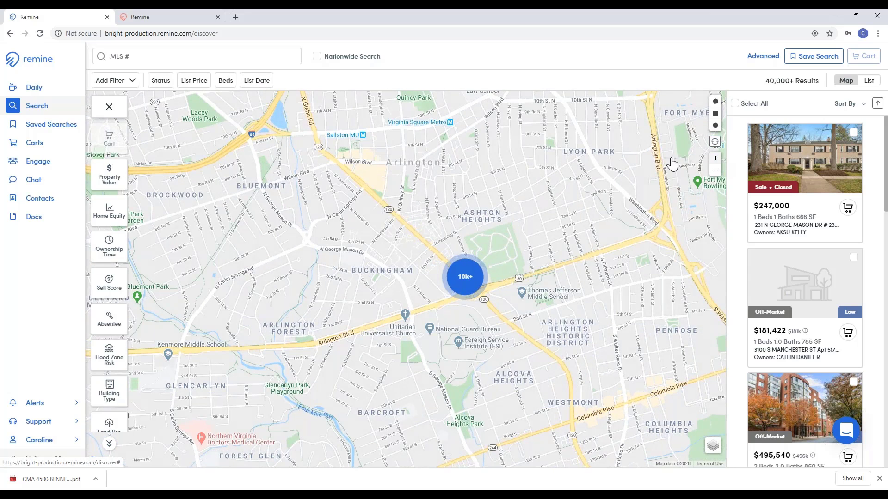
drag(615, 164, 531, 204)
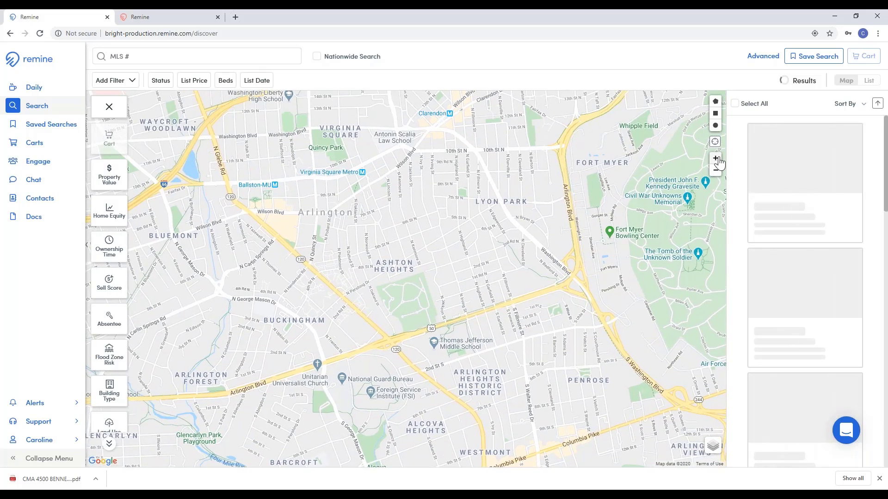
click(716, 158)
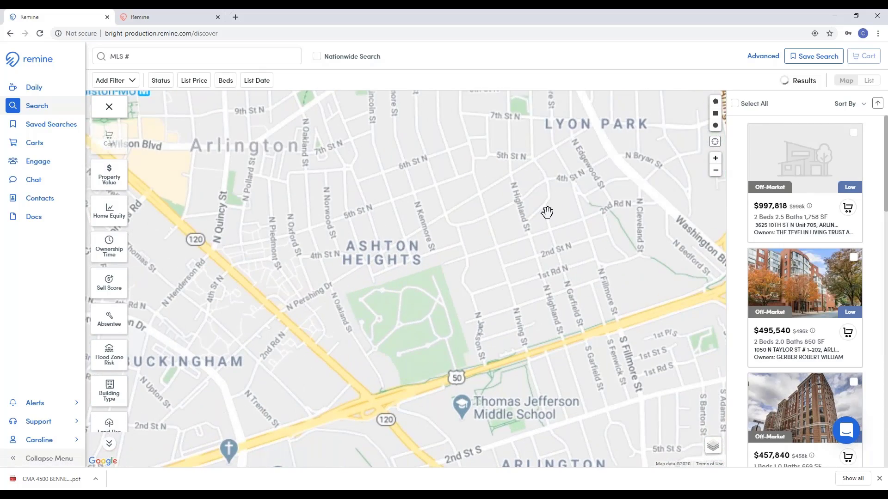
drag(545, 234, 516, 271)
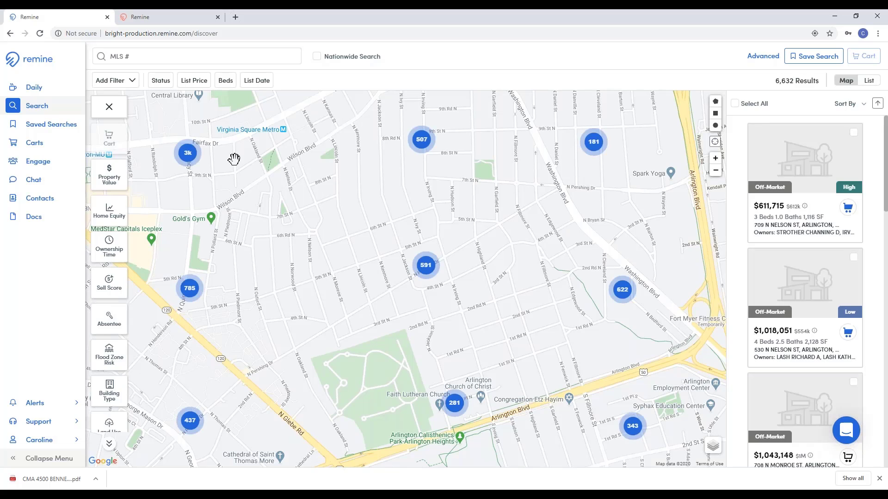
Step: Zoom onto the Lyon Park blocks to list 1,085 properties, with the Layers column back open
click(110, 110)
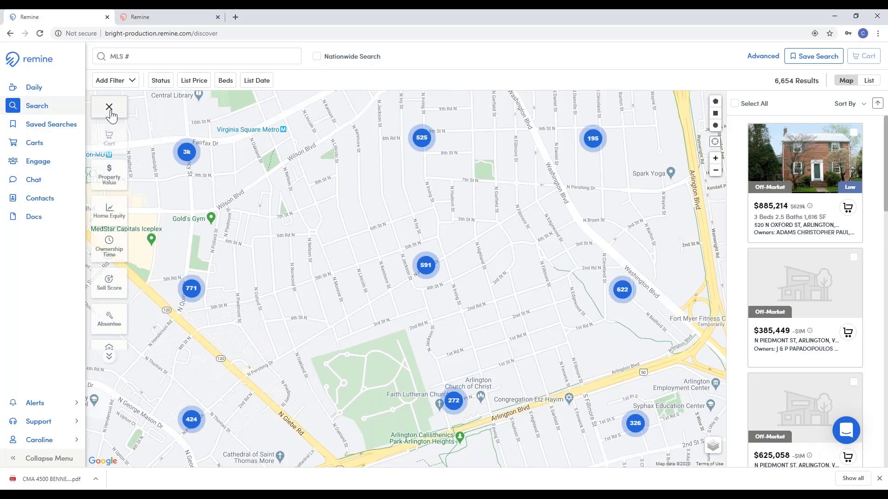
click(715, 158)
drag(632, 157, 592, 260)
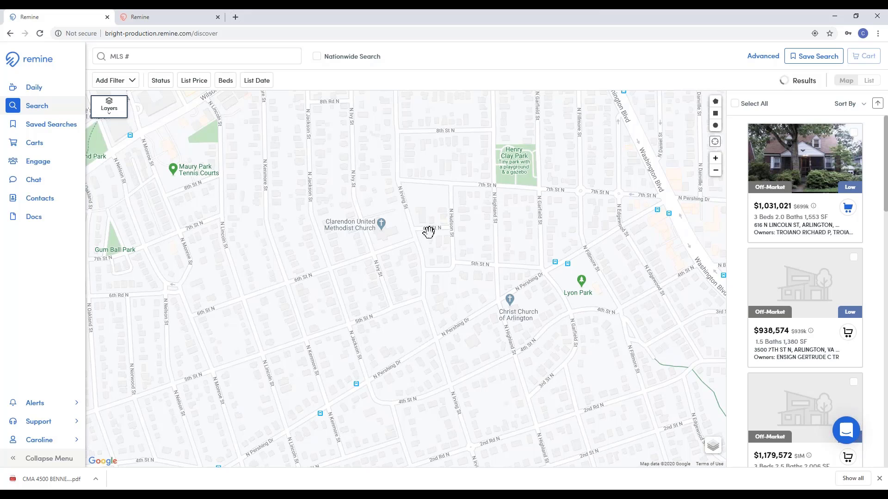
click(111, 109)
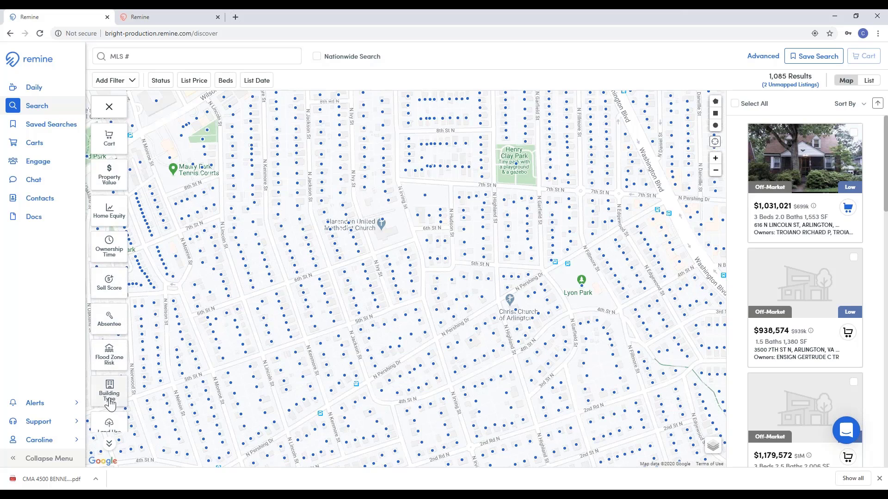
click(68, 446)
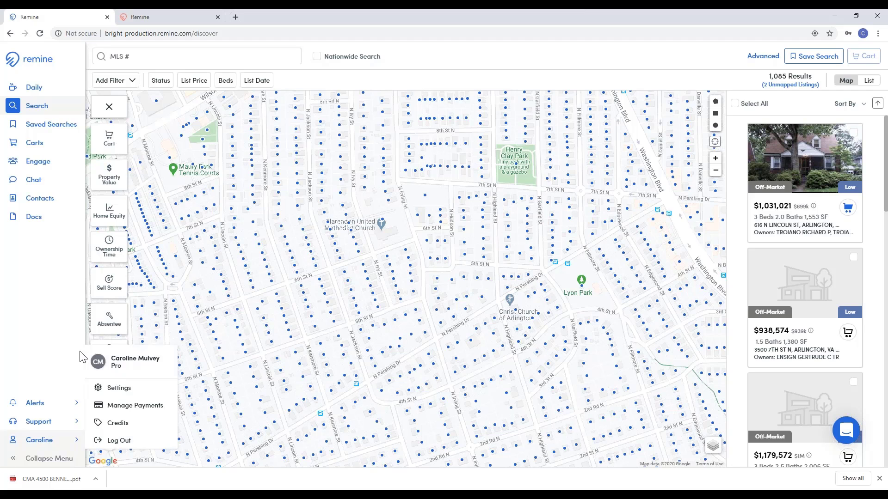
click(76, 287)
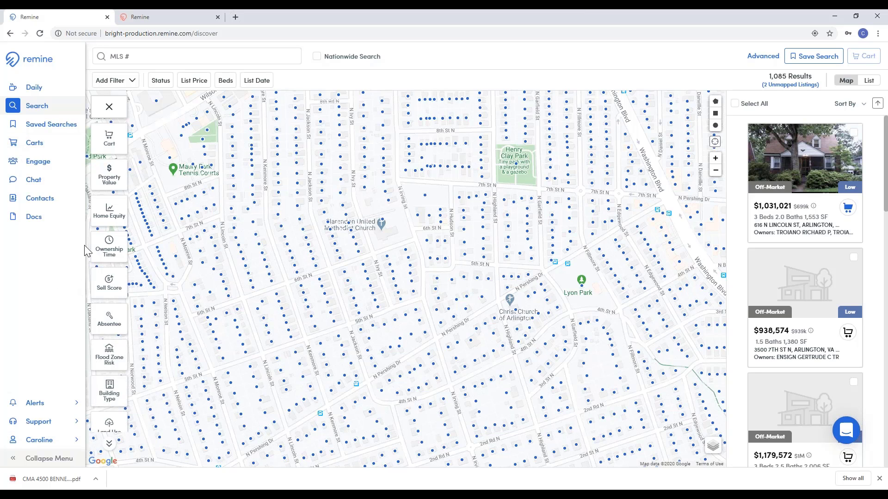
Step: Shade the parcels by Property Value, Home Equity and Ownership Time, finishing on Sell Score
click(111, 180)
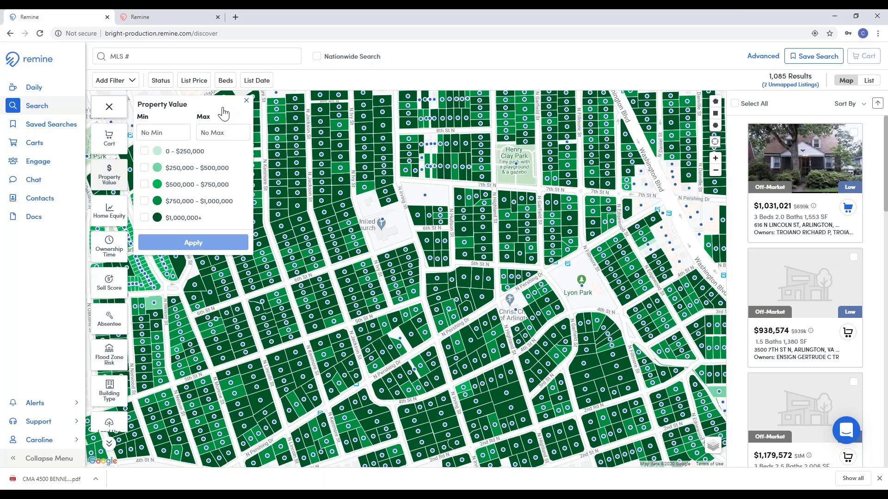
click(247, 100)
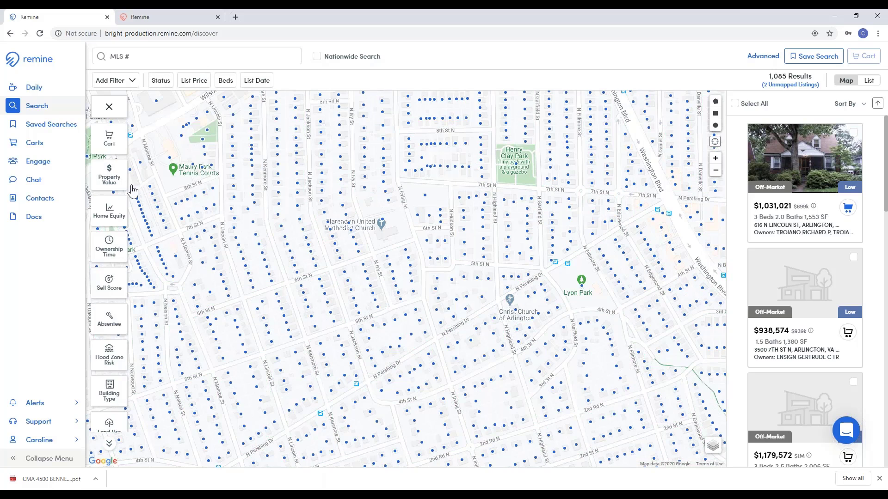
click(111, 224)
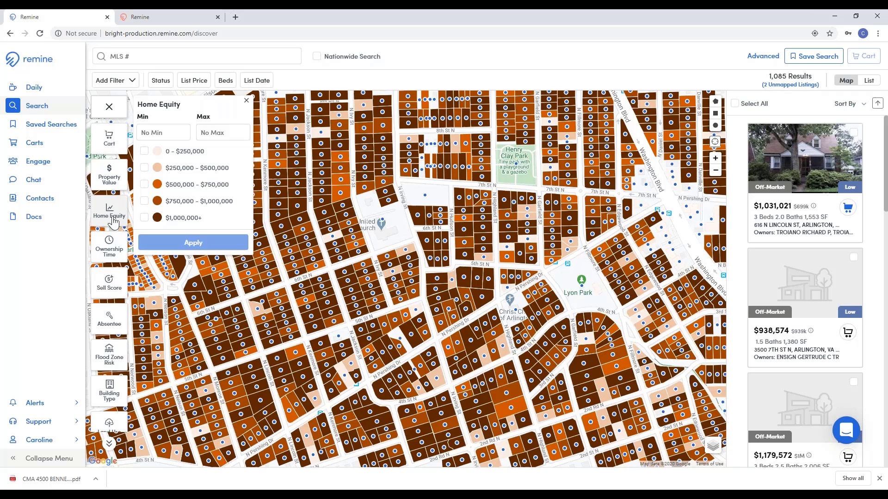
click(115, 252)
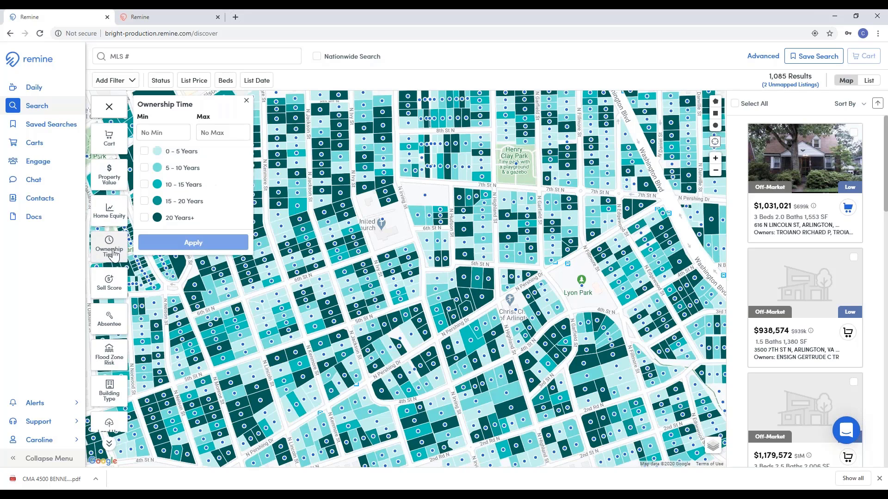
click(119, 295)
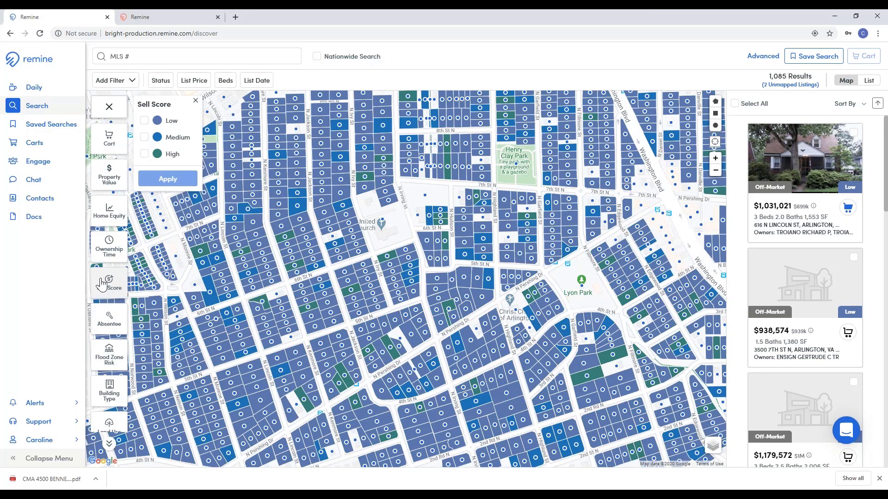
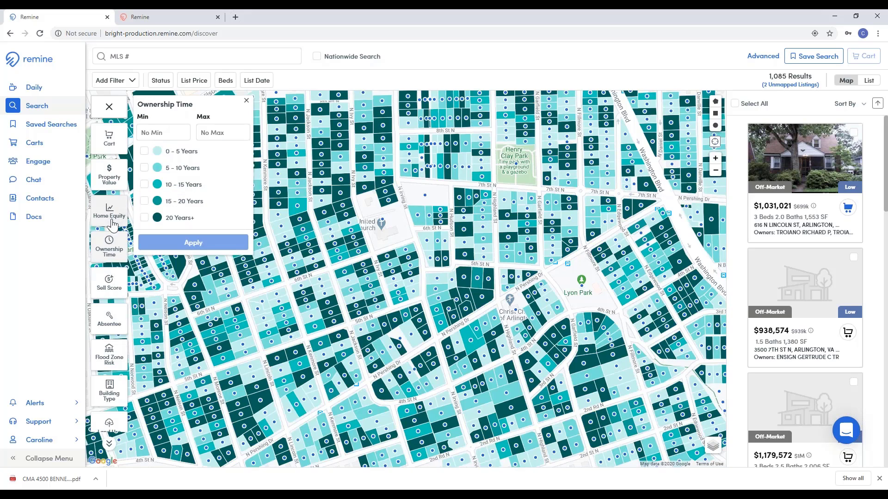
Step: Cycle parcel shading through Home Equity, Sell Score, Absentee, Flood Zone Risk and Building Type, ending on Land Use
click(114, 217)
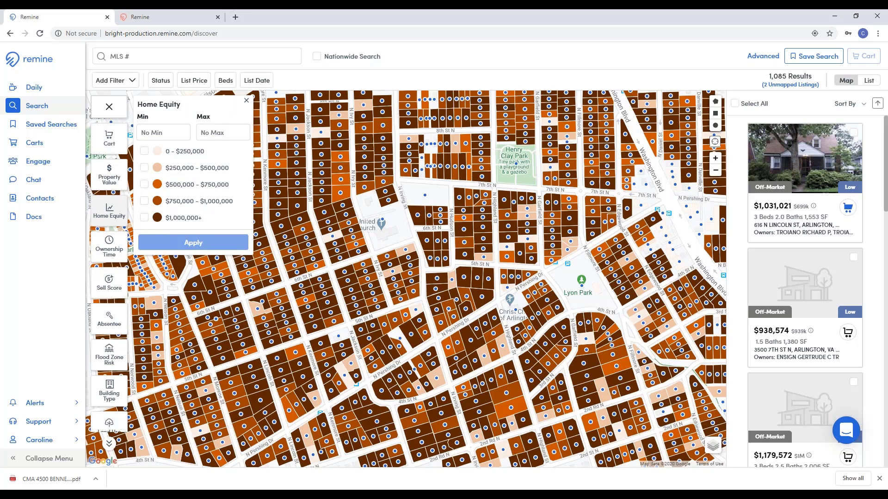
click(247, 101)
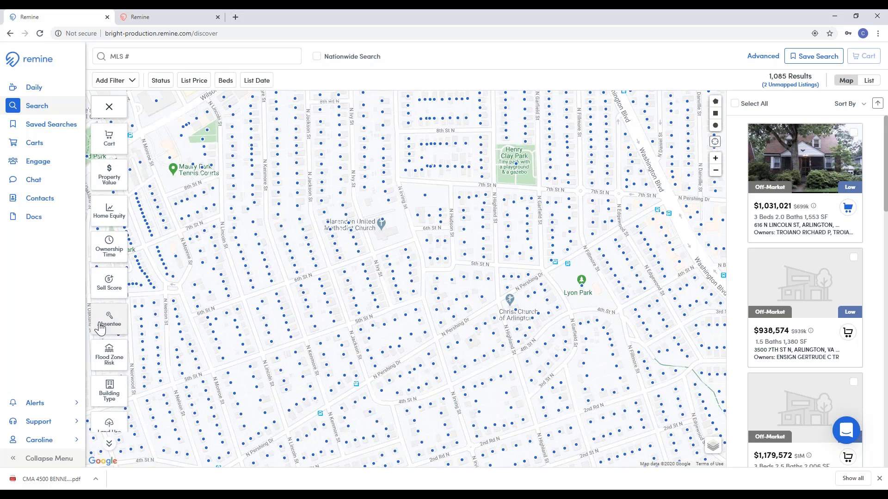
click(111, 284)
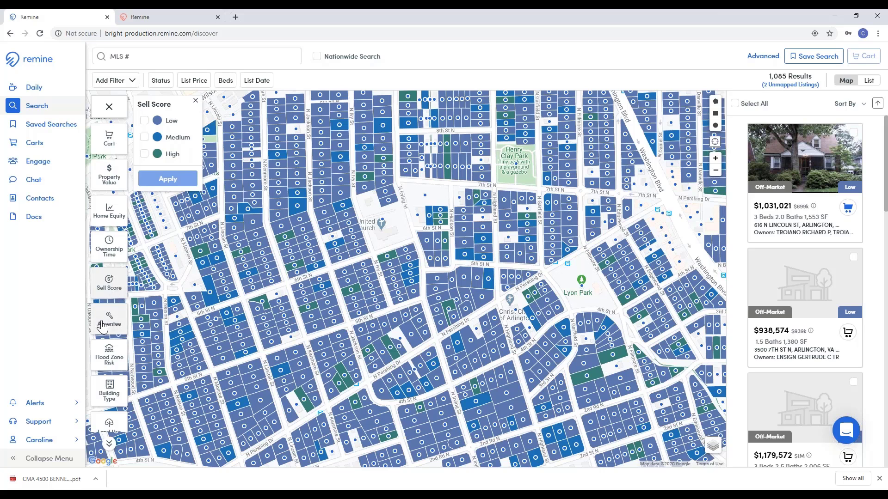
click(114, 334)
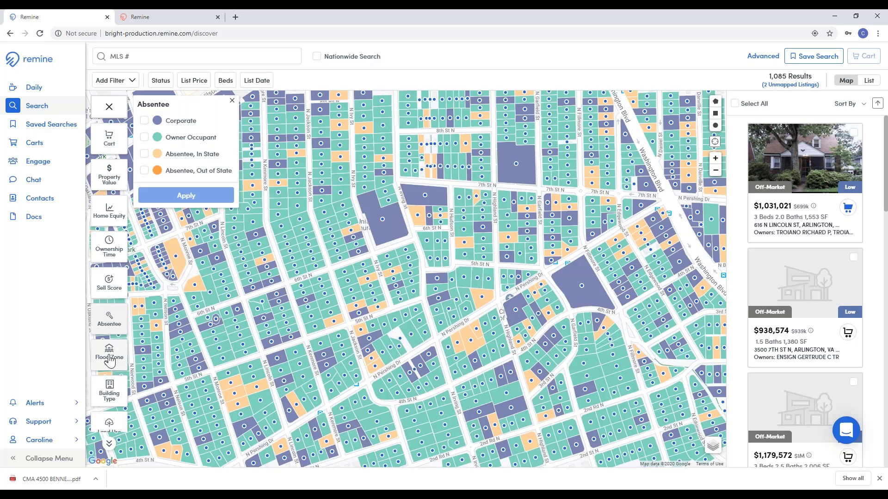
click(124, 364)
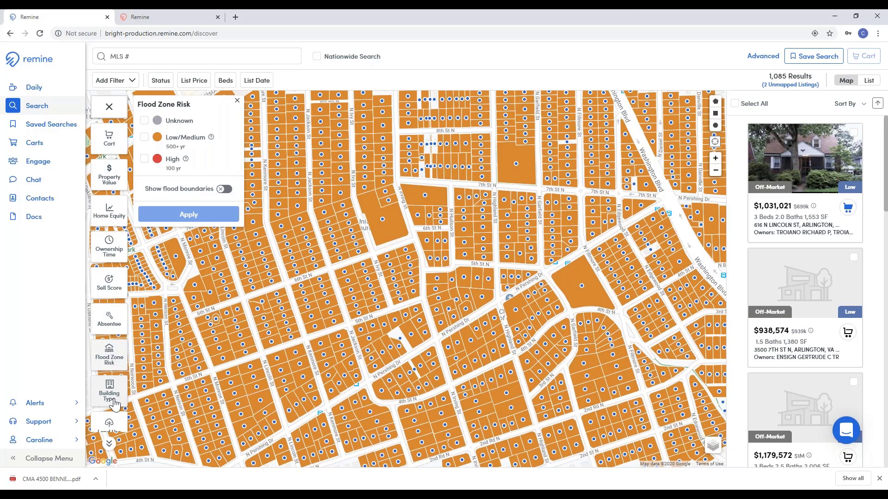
click(116, 400)
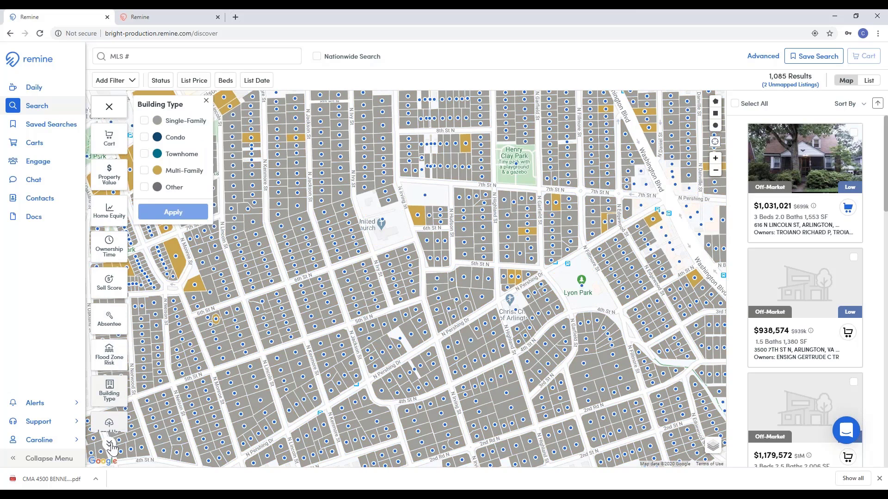
click(111, 445)
click(111, 446)
click(110, 445)
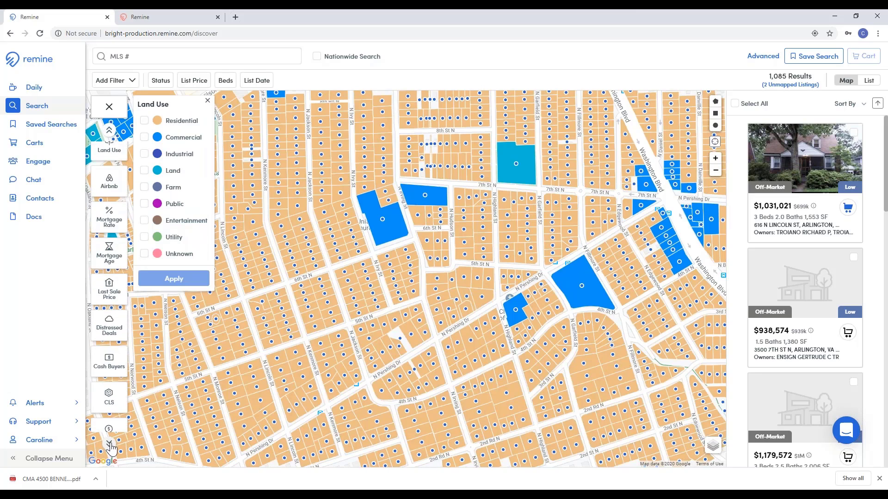
Step: Turn on the Airbnb layer, preview the $79 and $75 listings, then close the listing popup
click(120, 191)
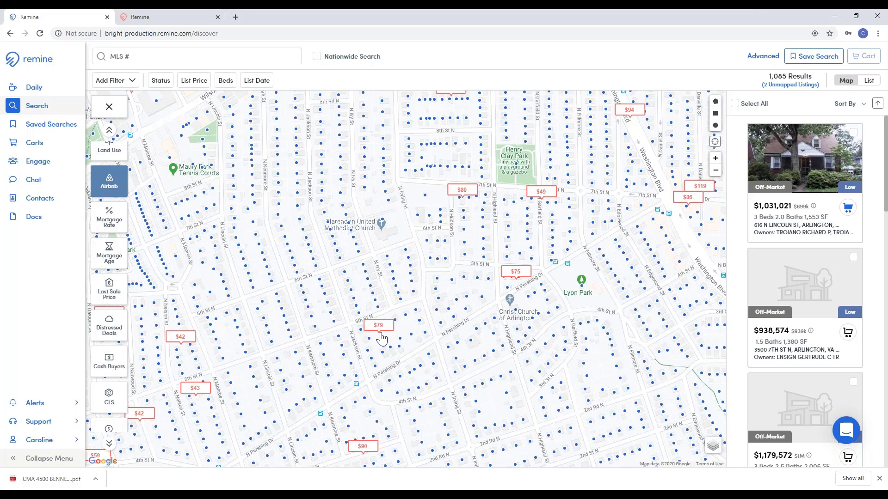
click(367, 328)
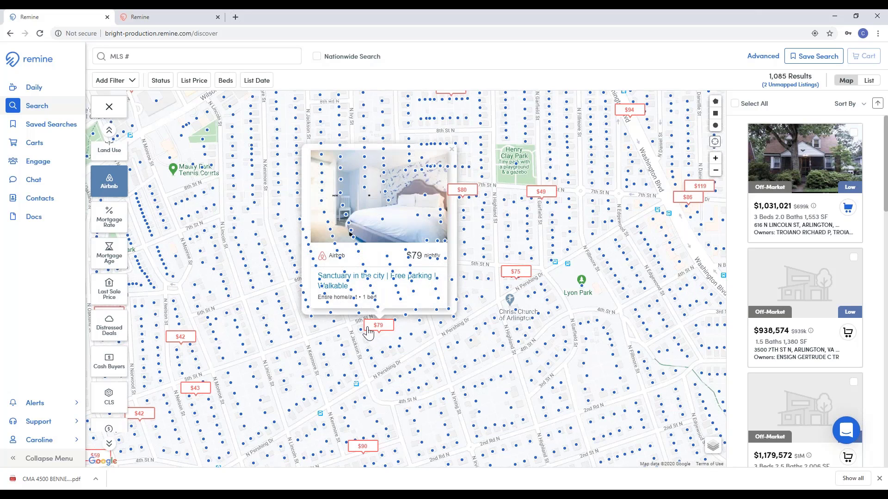
click(513, 273)
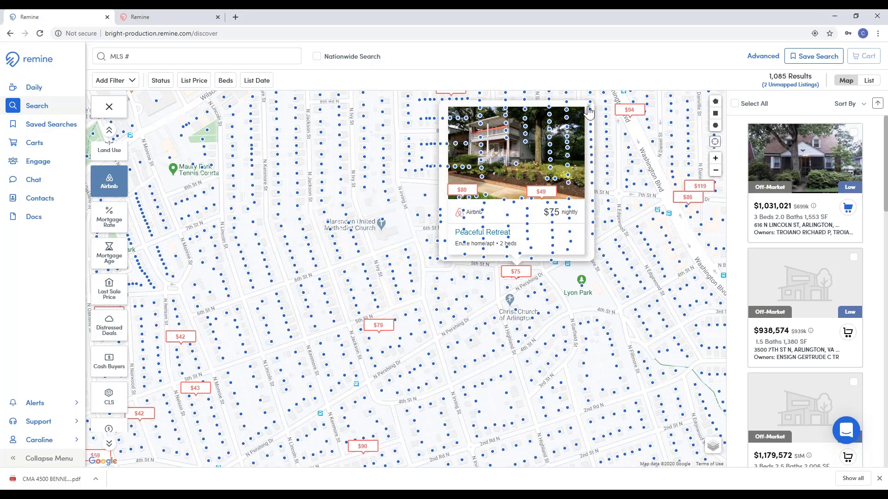
click(589, 111)
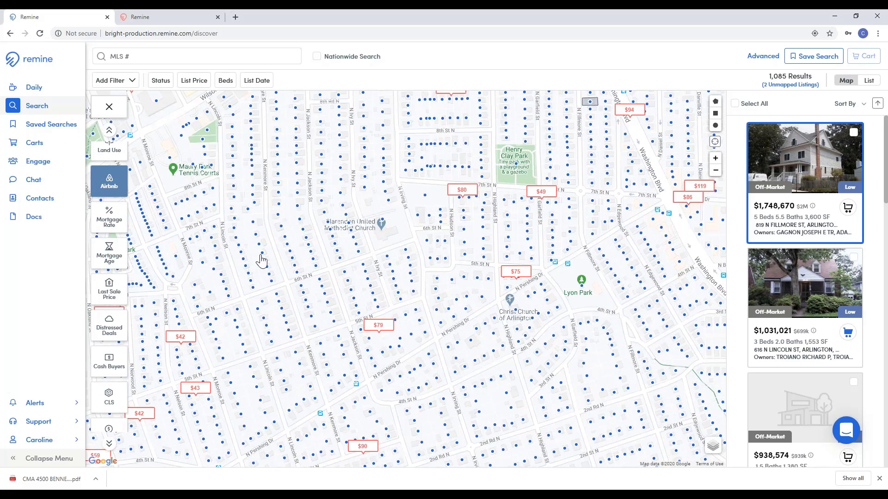
Step: Preview Mortgage Rate, Mortgage Age, Last Sale Price and Distressed Deals shading, then close the Distressed Deals panel
click(115, 229)
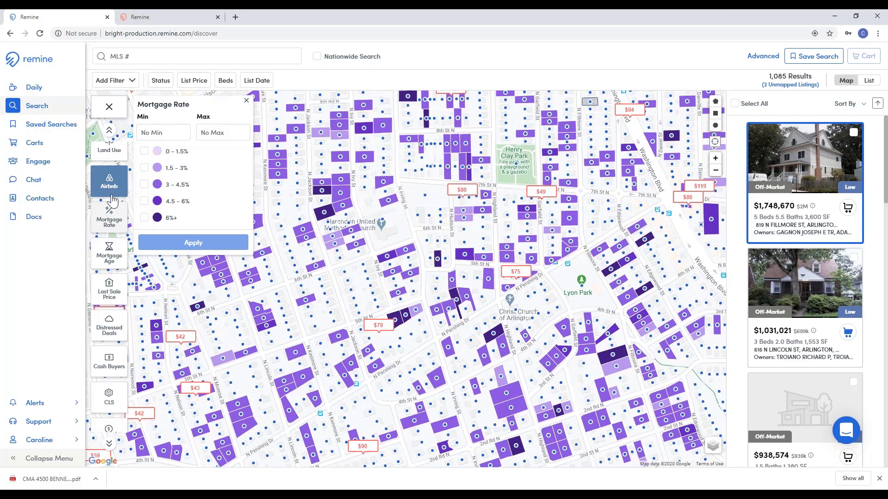
click(114, 228)
click(115, 232)
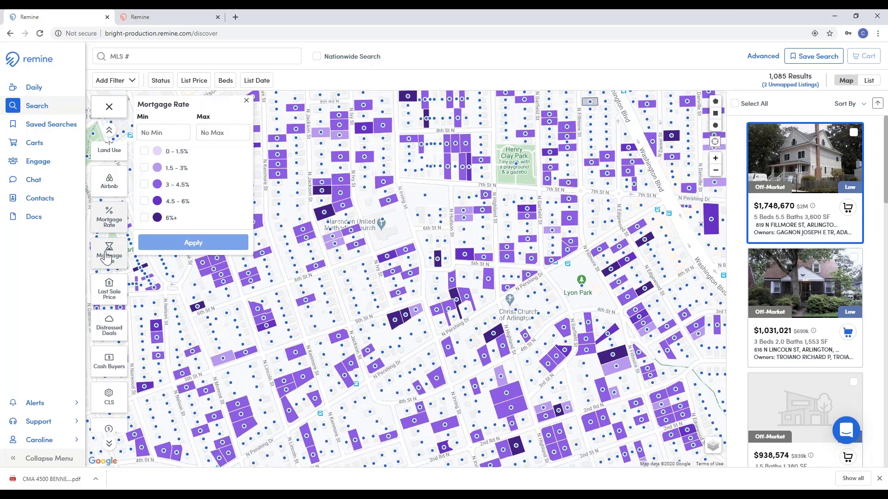
click(109, 258)
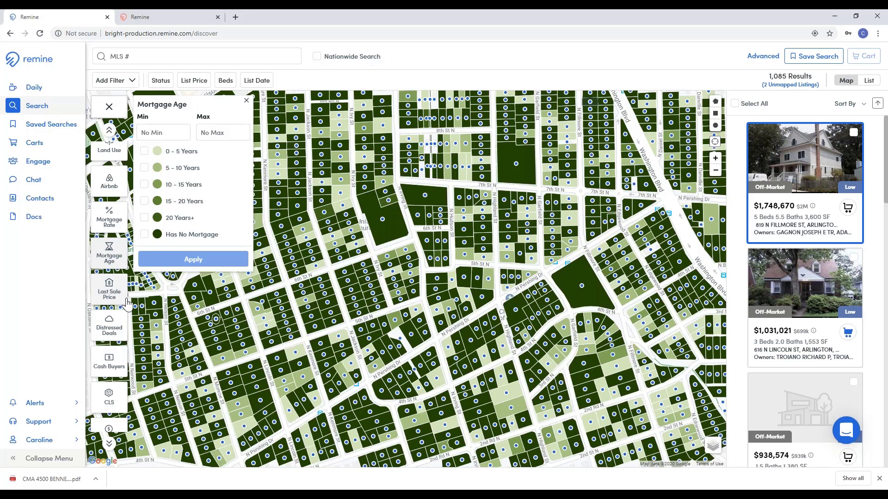
click(109, 303)
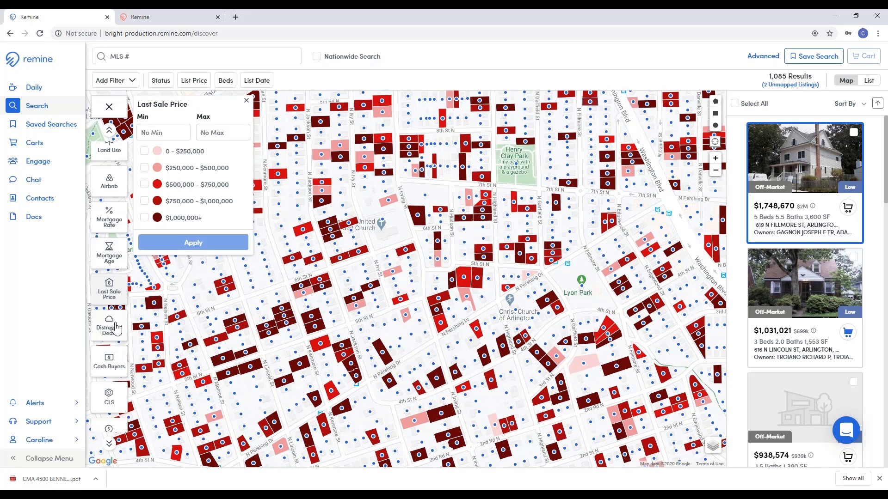
click(110, 341)
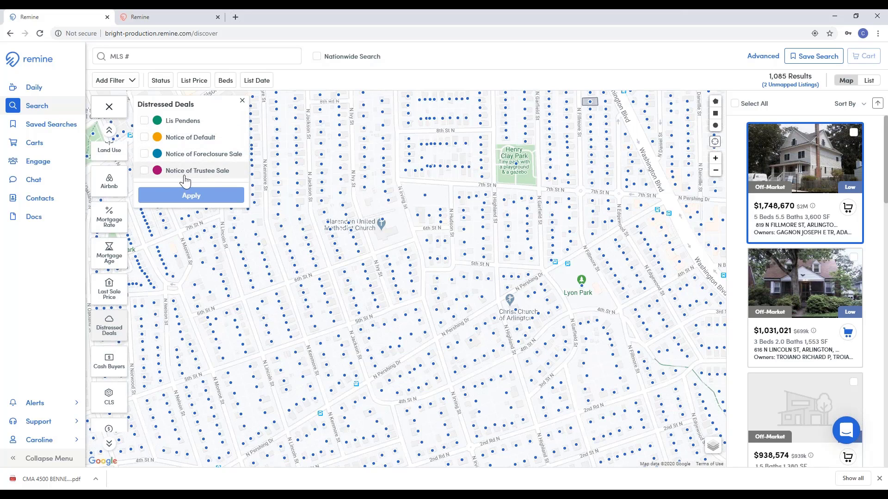
click(244, 105)
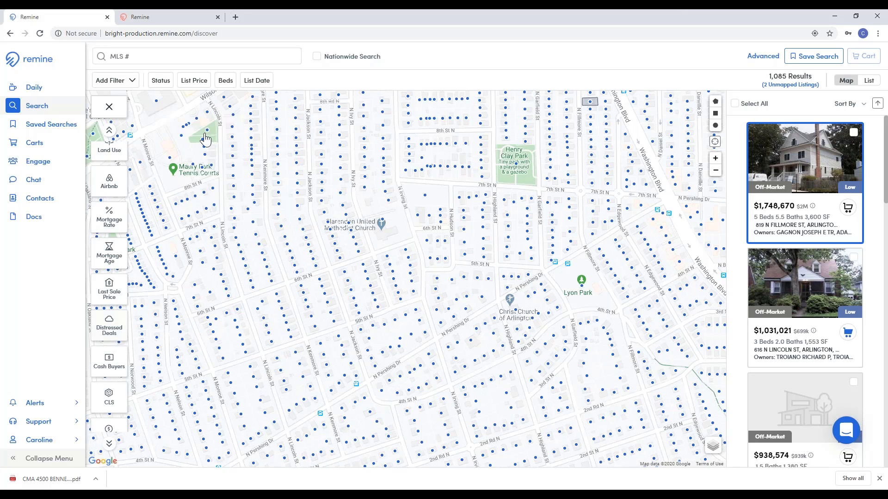
click(109, 370)
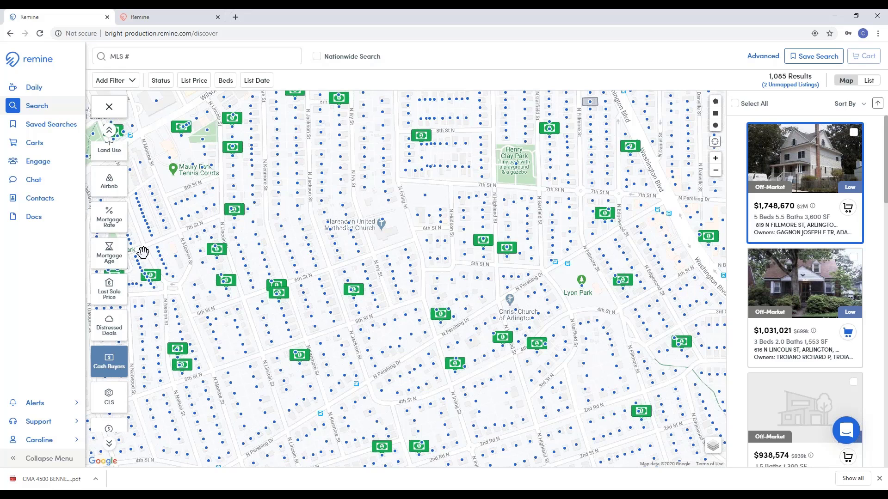
click(109, 368)
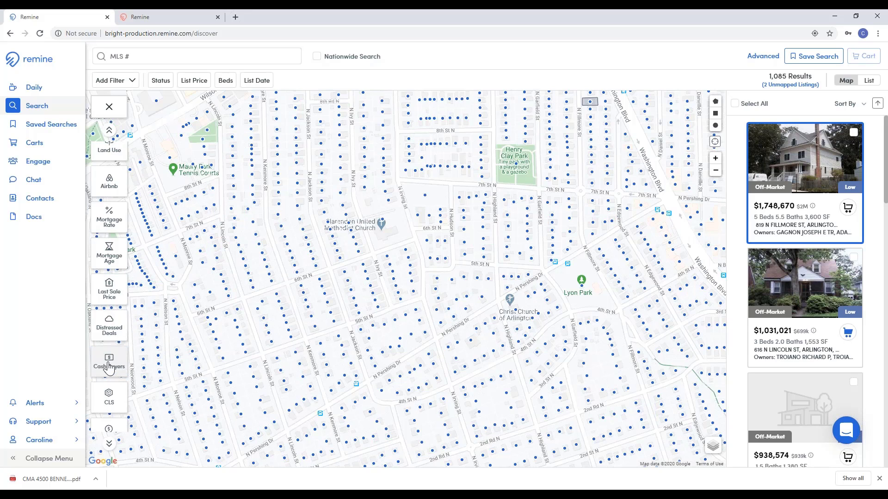
scroll(110, 319, up, 3)
scroll(110, 314, up, 5)
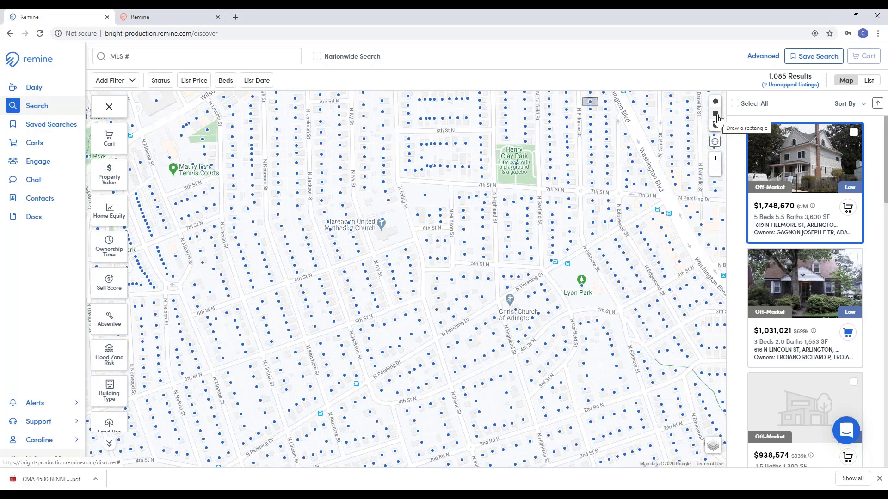
Step: Draw a rectangular search area across the neighbourhood, cutting results to 769 properties
click(717, 116)
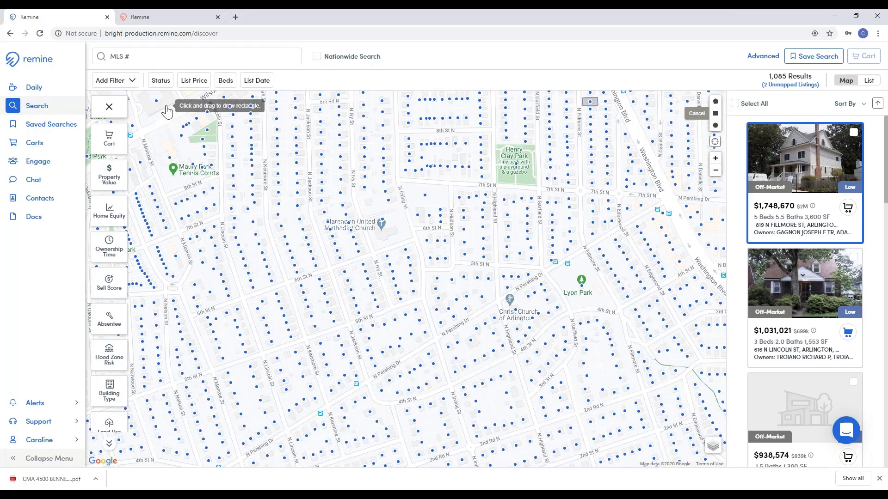
mouse_move(184, 106)
mouse_down()
mouse_move(292, 151)
mouse_move(416, 224)
mouse_move(568, 332)
mouse_move(637, 468)
mouse_move(685, 466)
mouse_up()
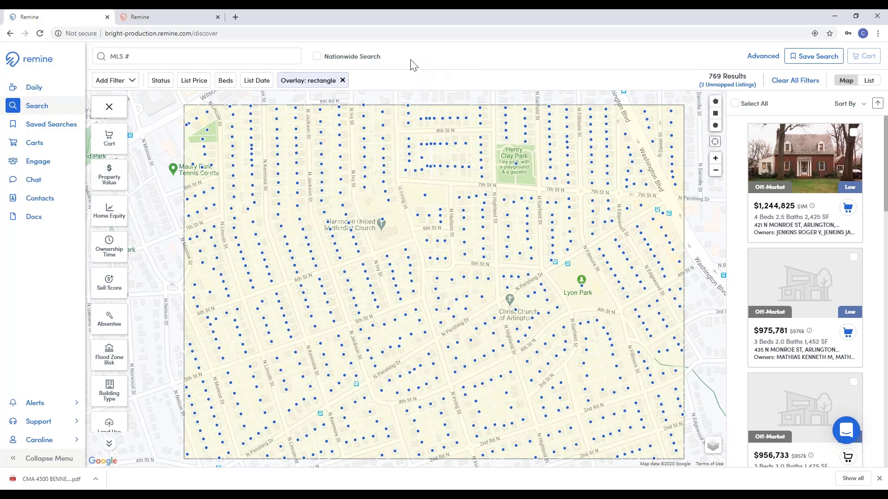
Step: Set the listing Status filter to Off-Market only
click(164, 83)
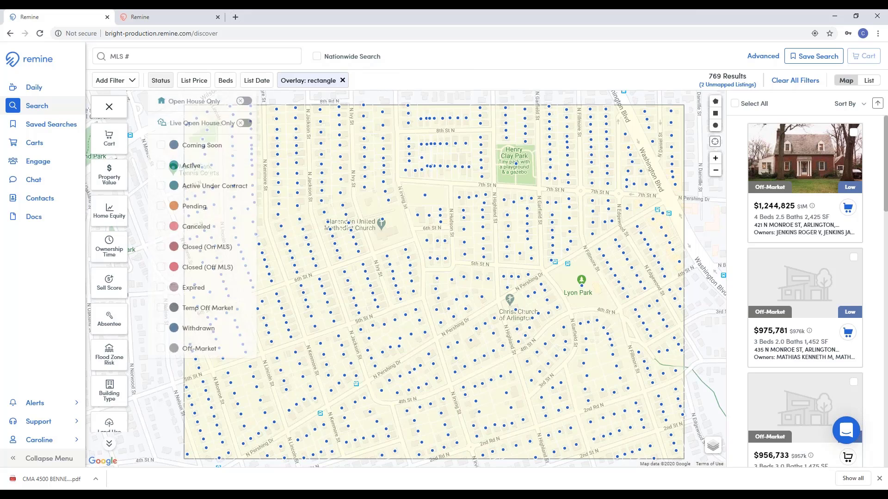
click(199, 350)
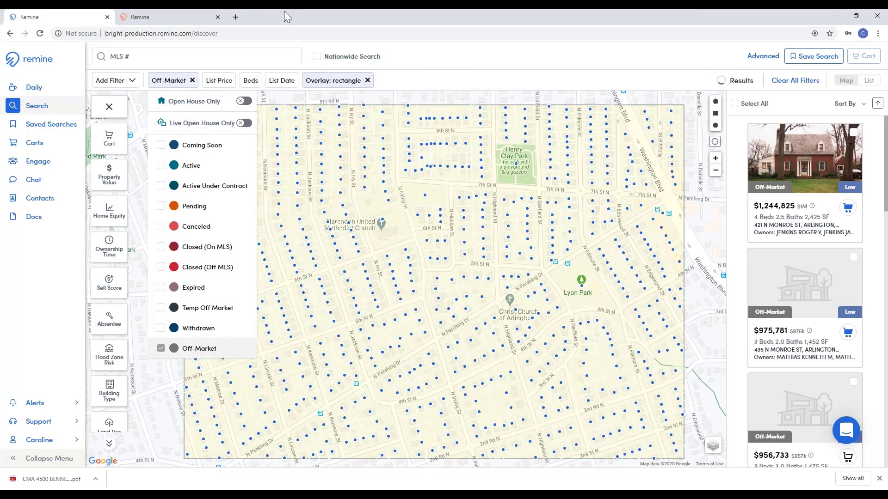
click(407, 63)
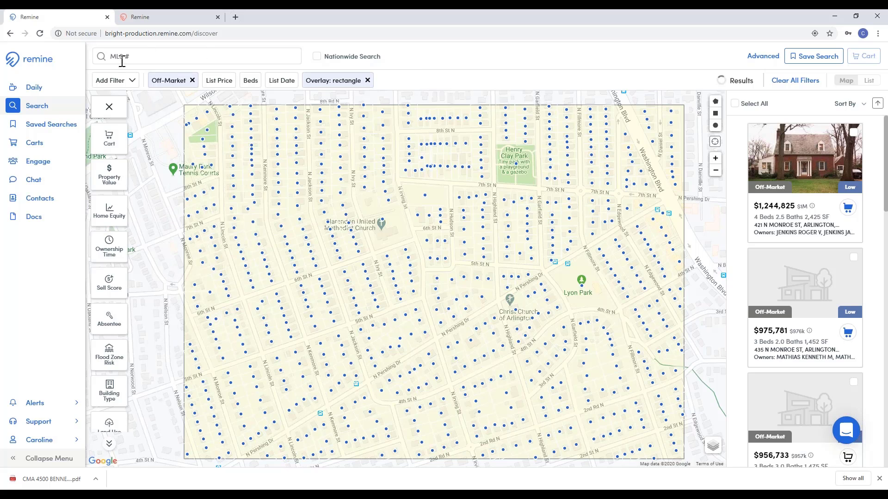
Step: Apply an Ownership Time filter with a minimum of 12 years
click(111, 254)
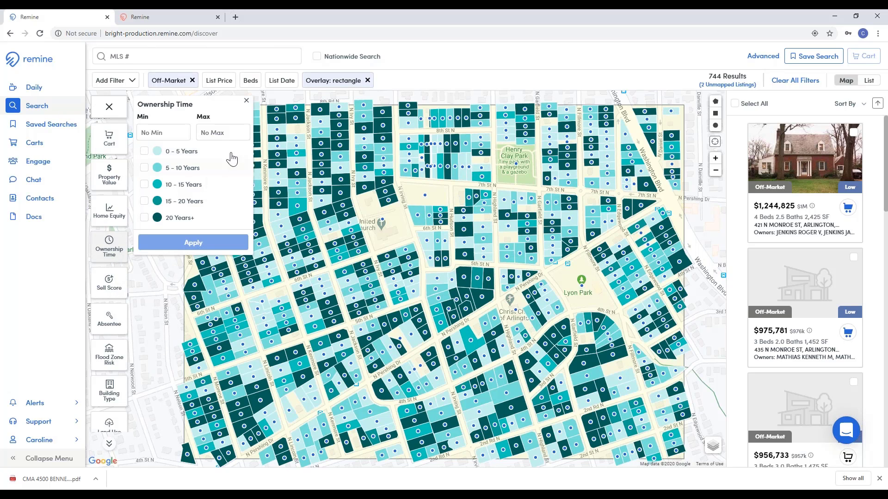
click(174, 135)
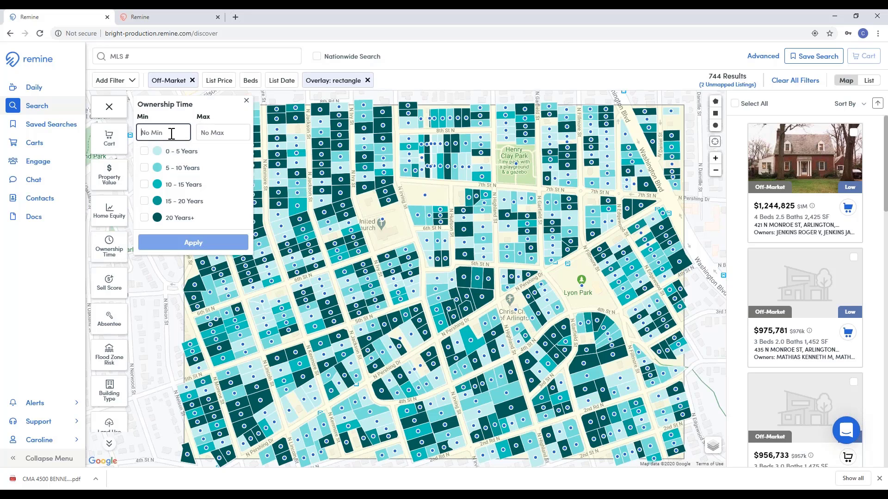
text(12)
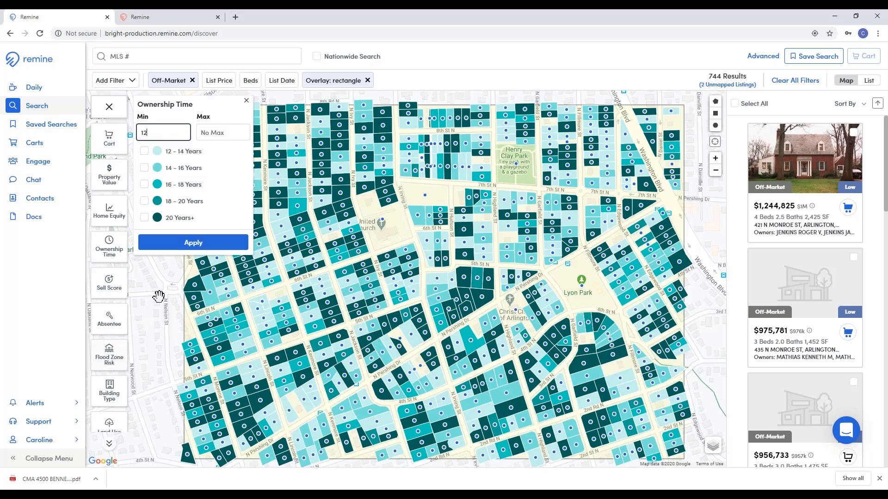
click(162, 245)
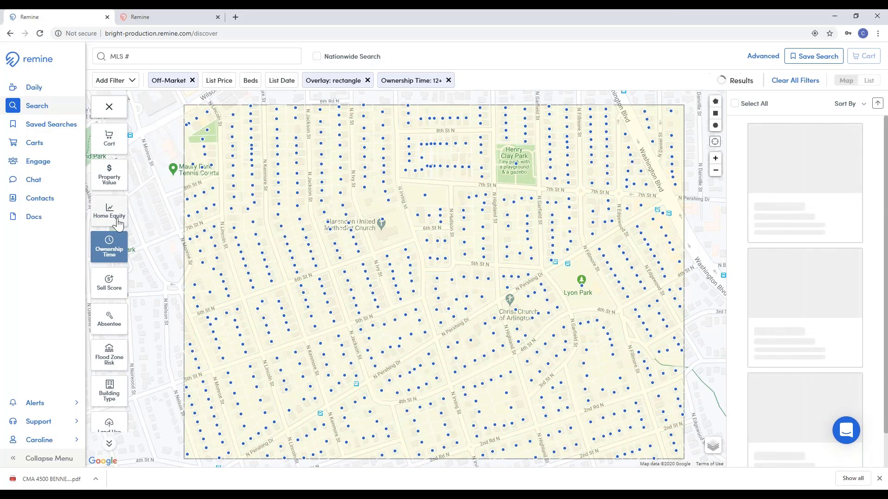
Step: Filter to Home Equity of at least 475000 and Owner Occupant absentee status
click(121, 220)
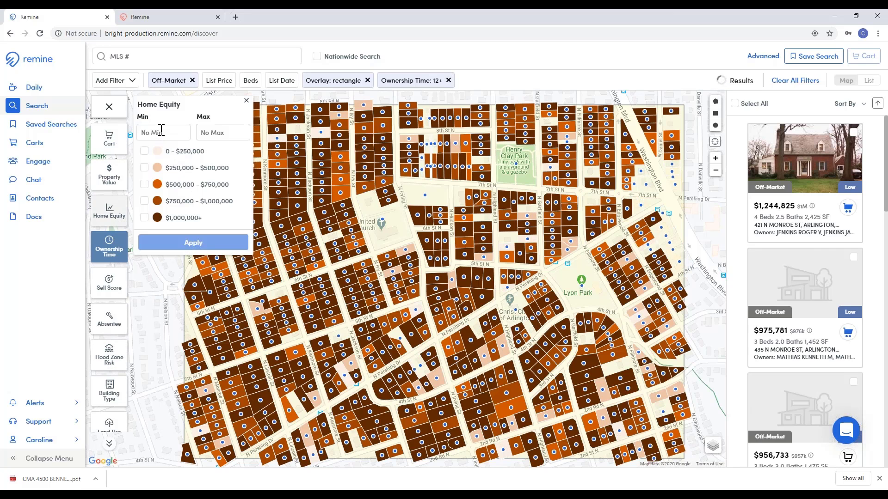
click(161, 132)
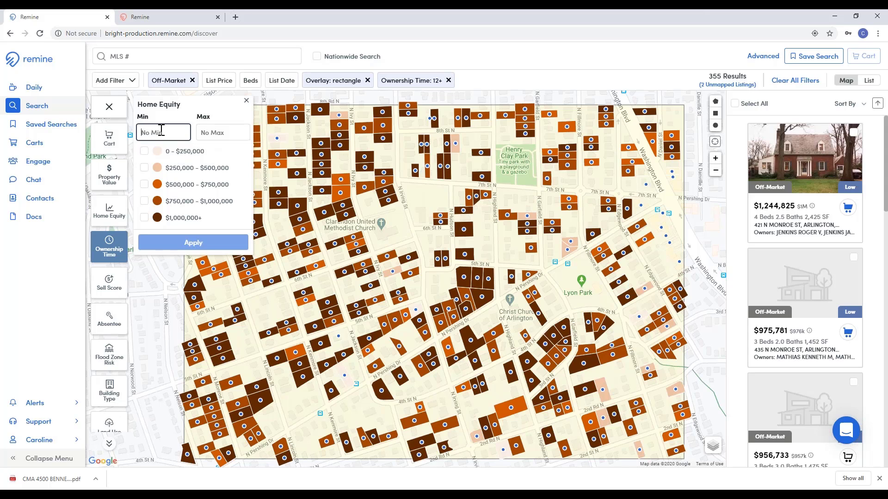
text(475)
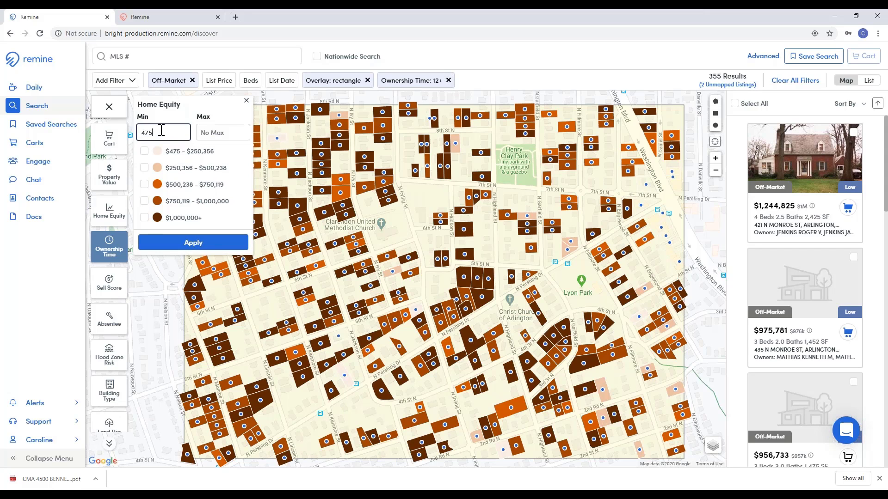
text(000)
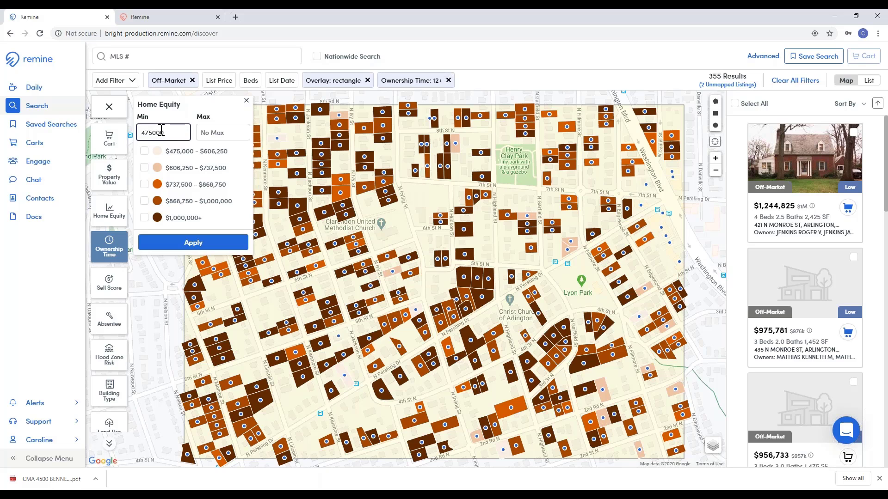
click(193, 243)
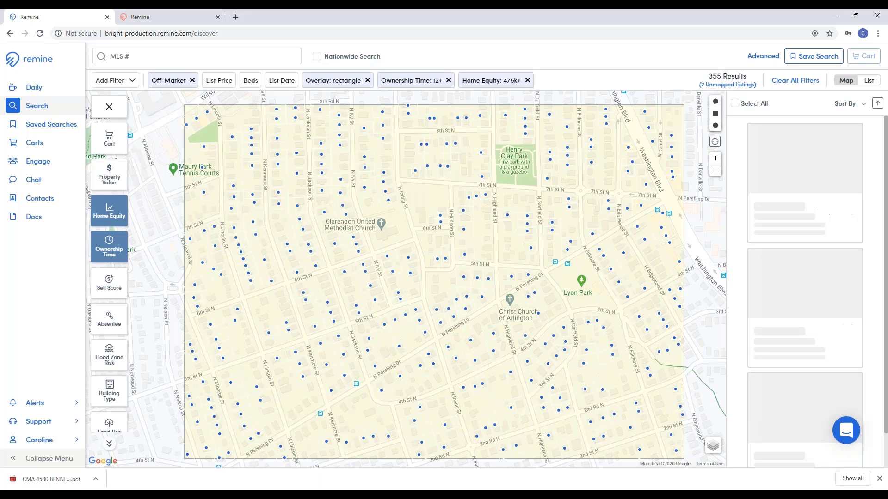
click(116, 331)
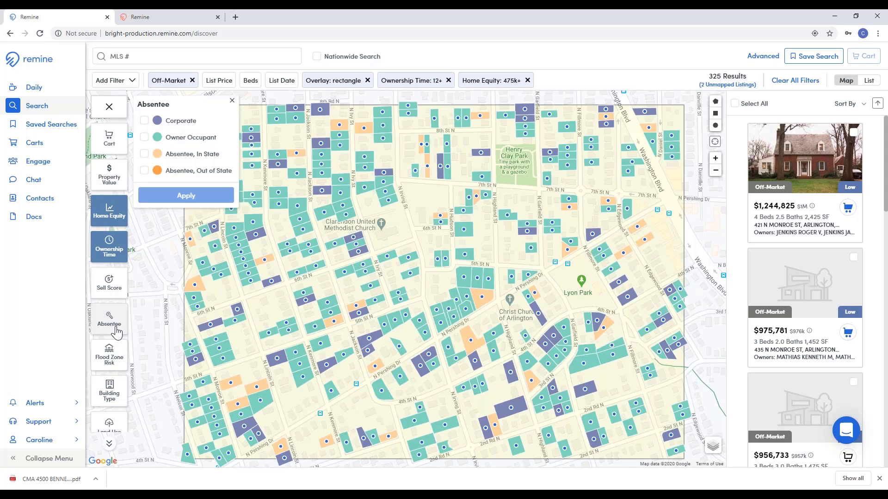
click(187, 147)
click(200, 194)
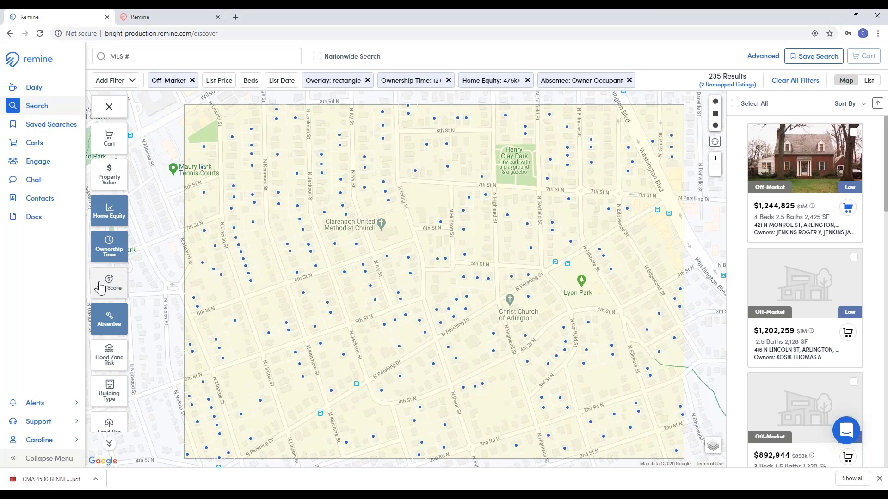
Step: Limit Building Type to Single-Family and set a 5-year minimum Mortgage Age
scroll(101, 282, down, 1)
scroll(100, 282, down, 2)
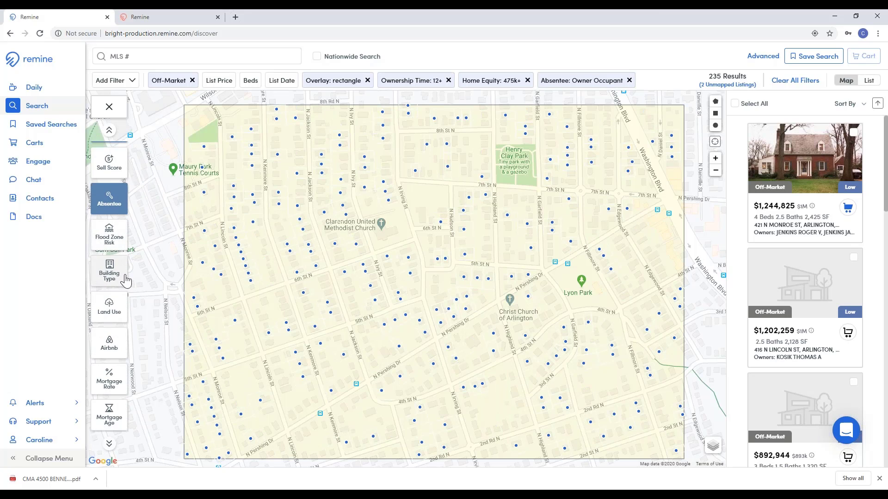
click(115, 280)
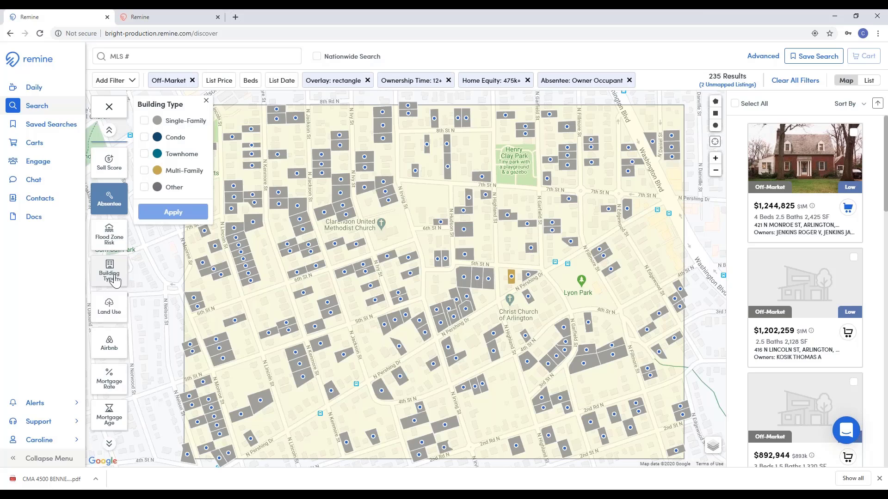
click(195, 123)
click(173, 212)
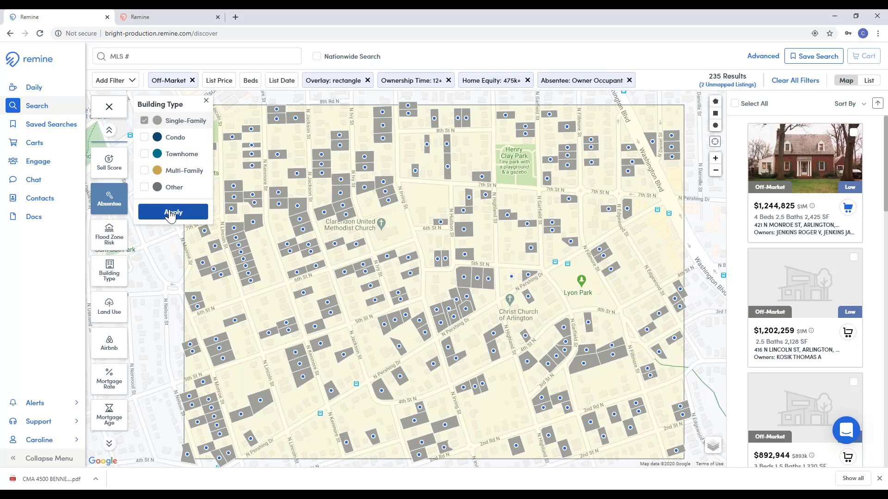
scroll(110, 277, down, 3)
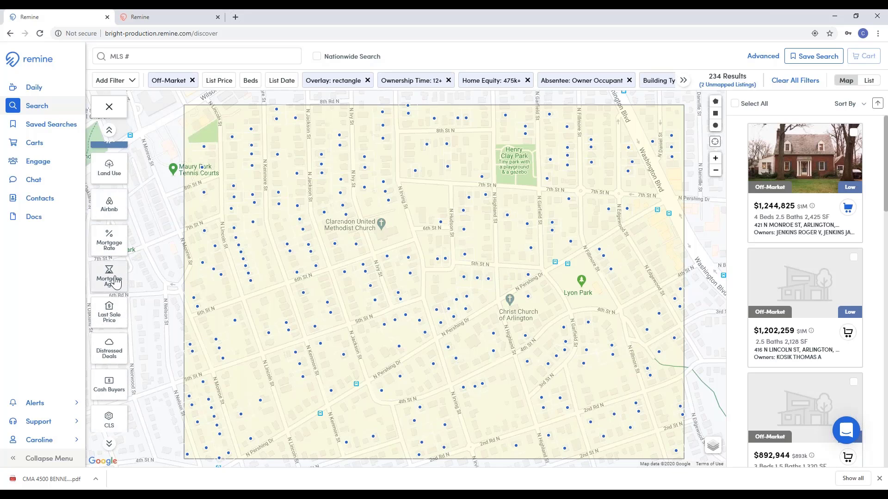
click(110, 277)
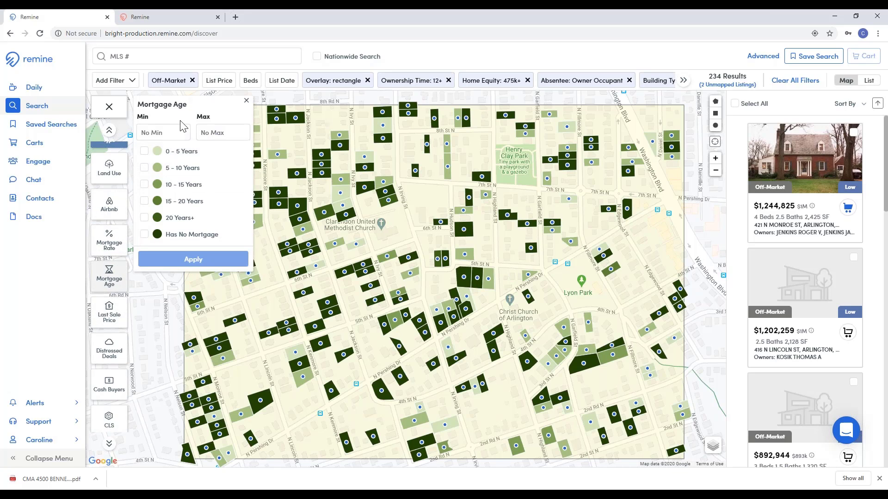
click(164, 133)
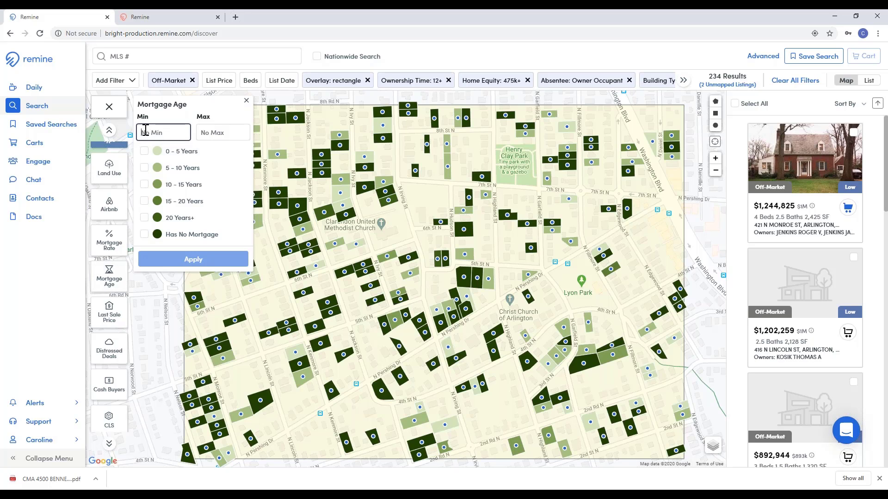
text(5)
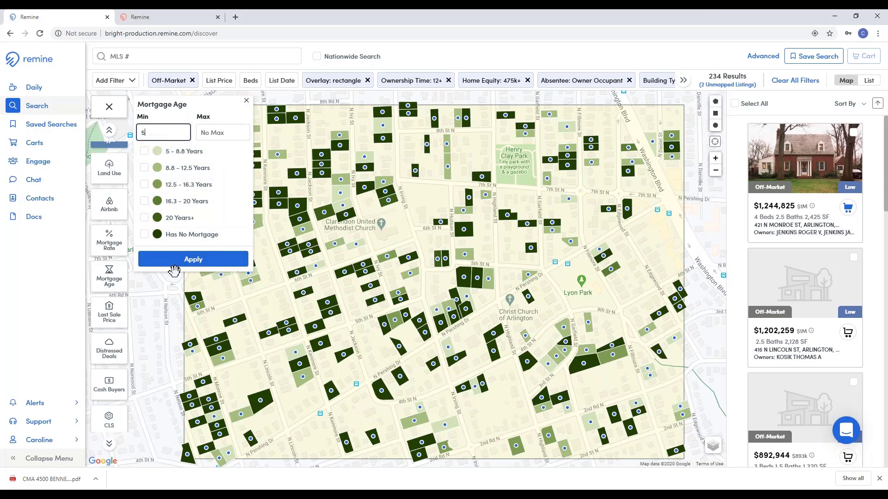
click(183, 262)
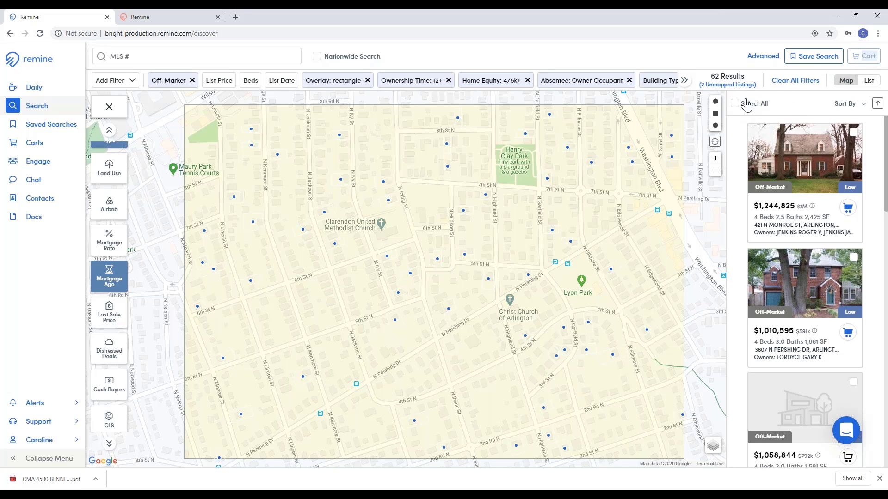
Step: Select all 62 results and preview the N Garfield St, 7th St N and N Irving St listings
click(735, 104)
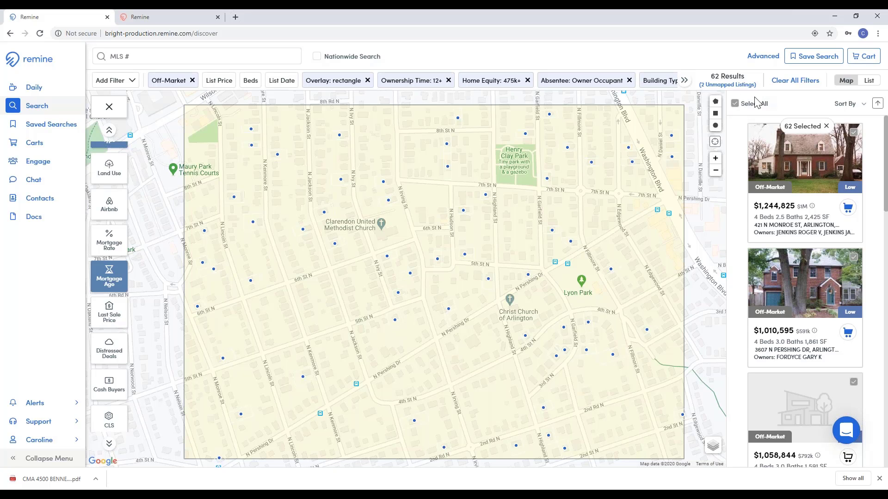
scroll(796, 181, down, 3)
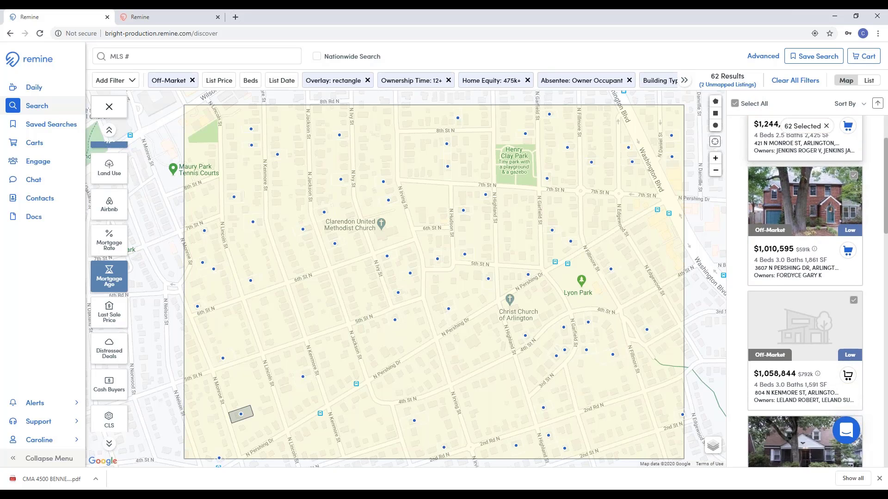
scroll(796, 181, down, 3)
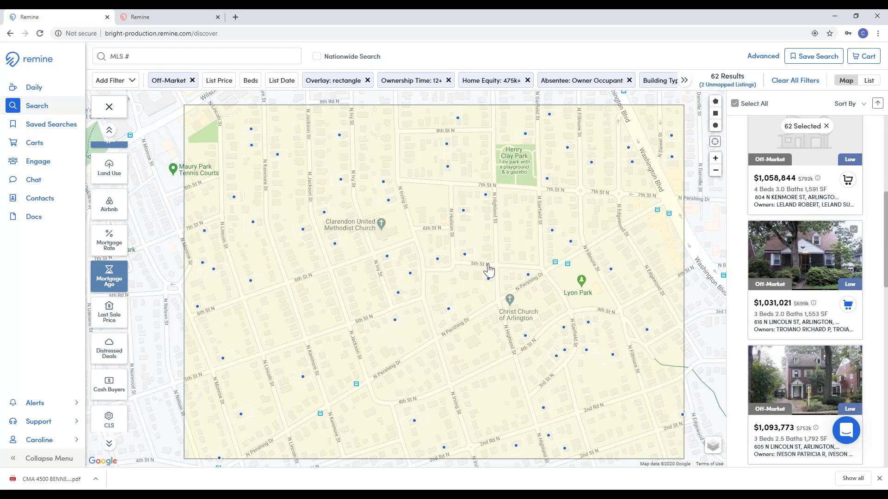
click(551, 232)
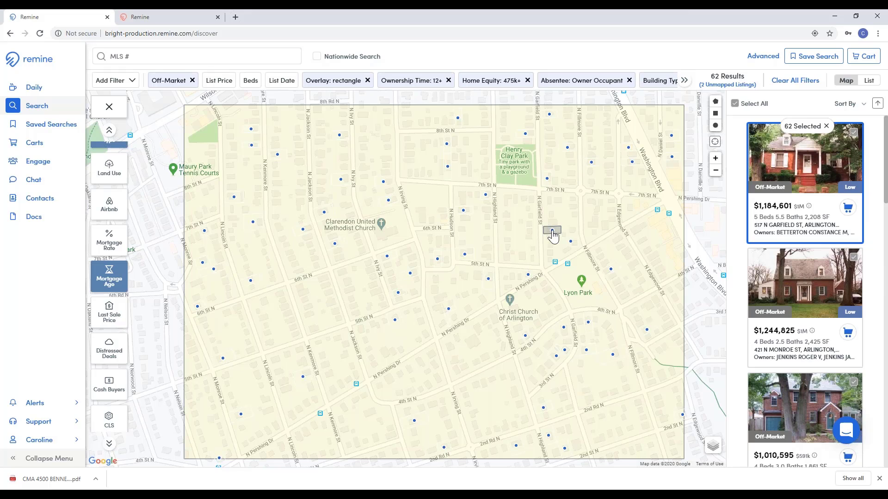
click(449, 174)
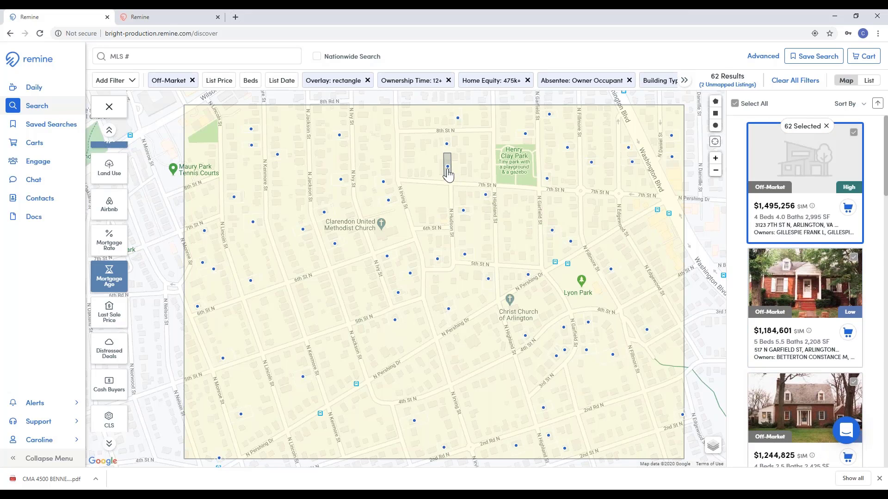
click(383, 182)
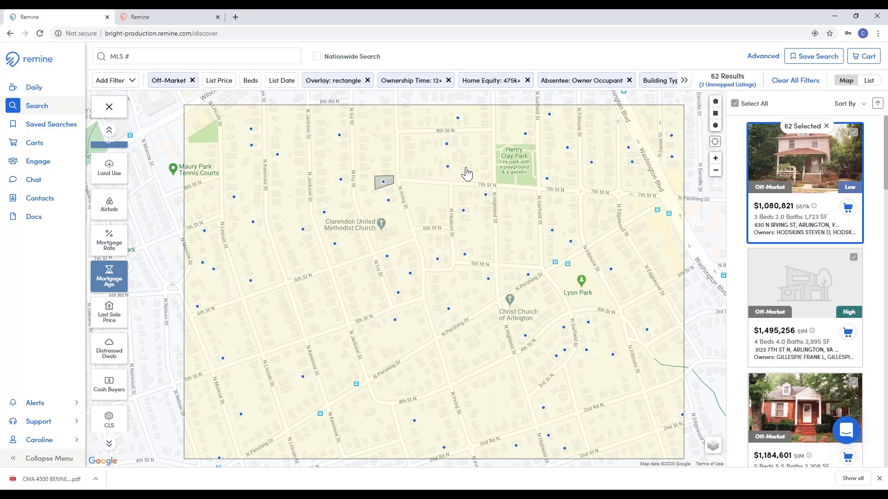
Step: Deselect the first and third listing cards, leaving 60 properties to add to a cart
click(853, 133)
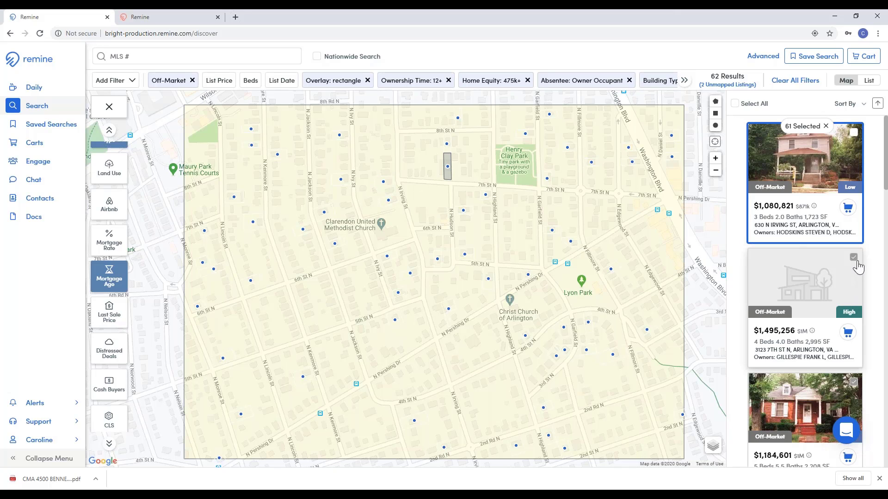
click(853, 383)
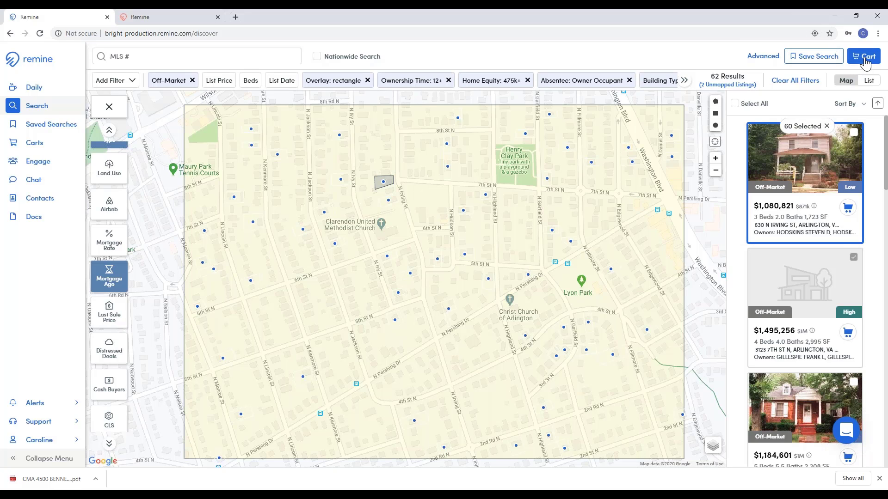
click(863, 59)
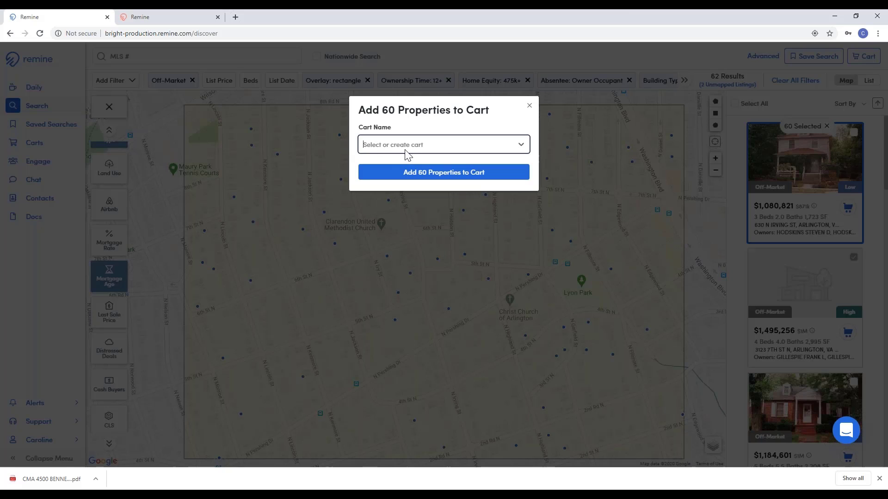
Step: Pick Example Starter 5.13 from the Cart Name list and add the 60 properties to it
click(522, 146)
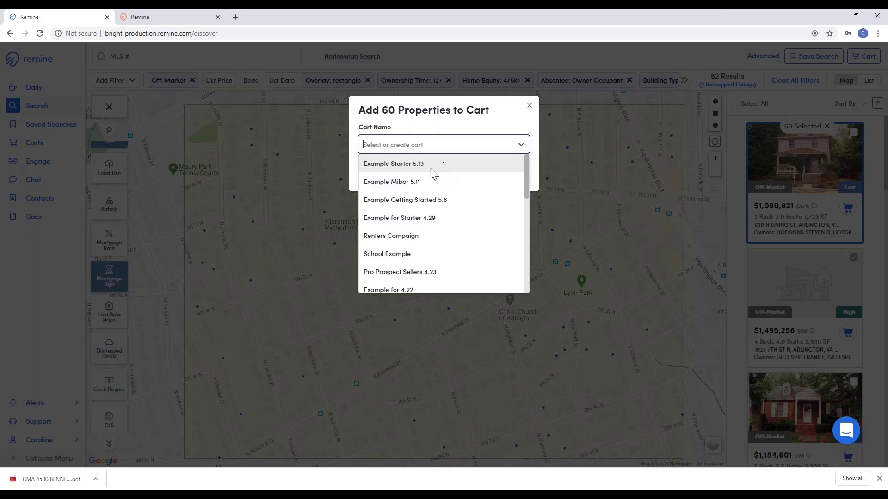
scroll(455, 203, down, 10)
scroll(444, 197, up, 2)
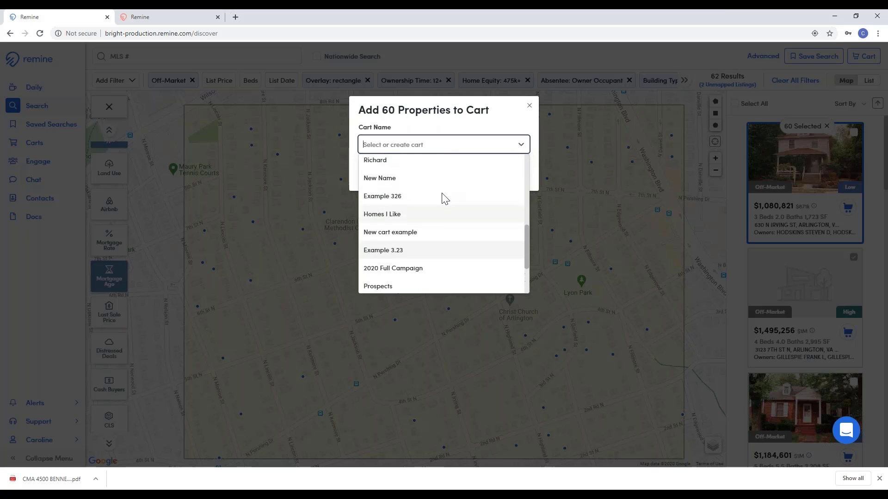
scroll(442, 192, up, 8)
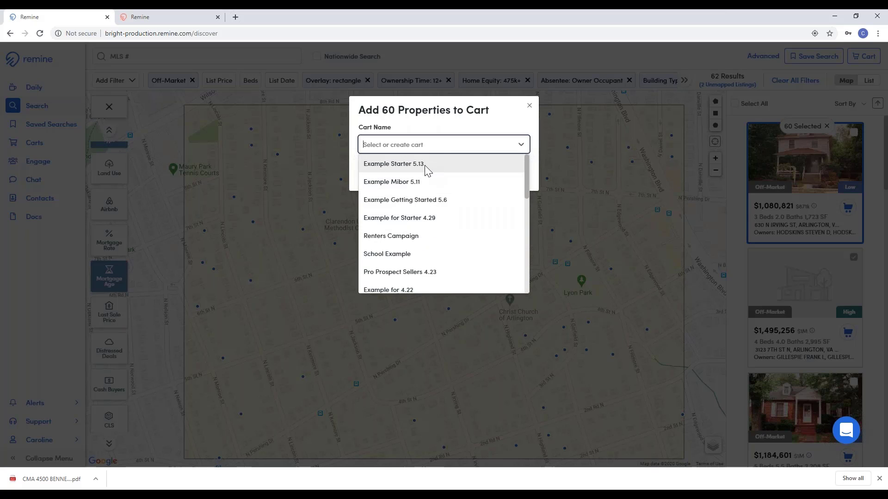
click(424, 165)
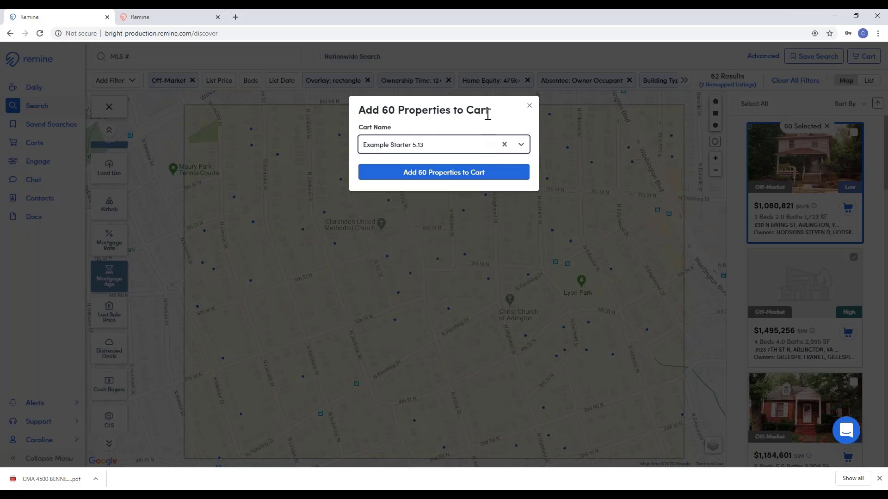
click(457, 178)
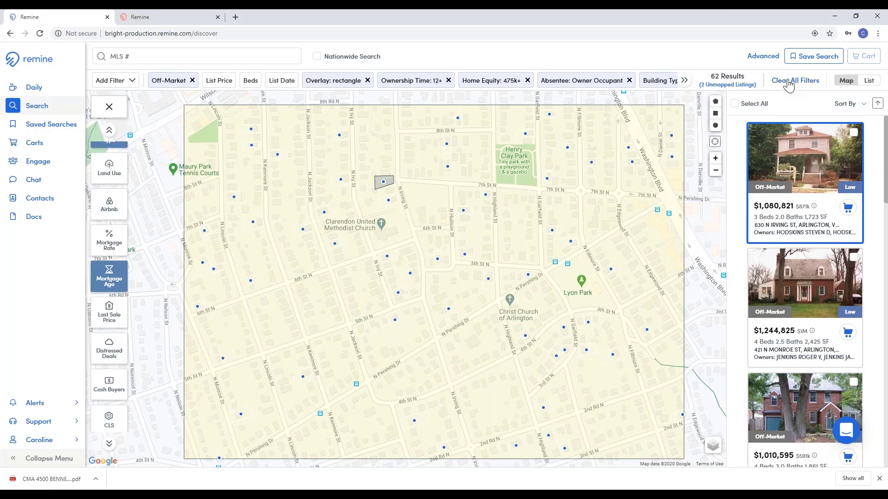
Step: Clear all filters and draw a 0.24-mile-radius circle search area, returning 470 results
click(788, 81)
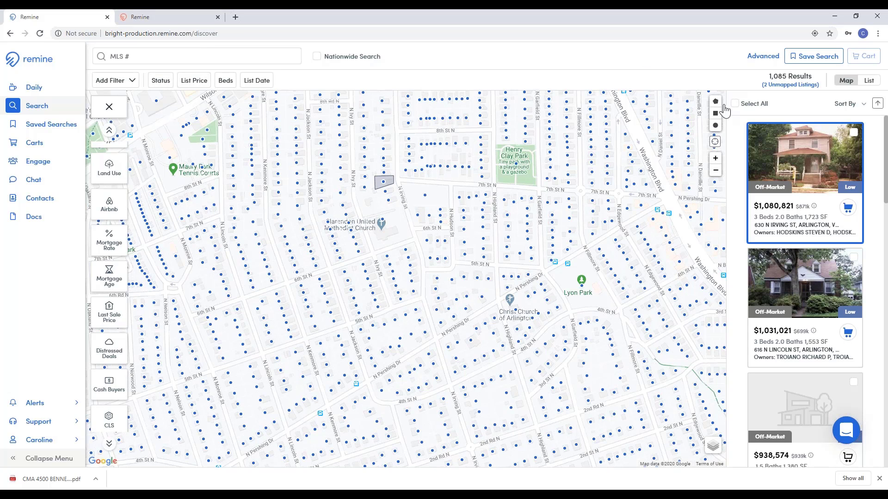
click(715, 127)
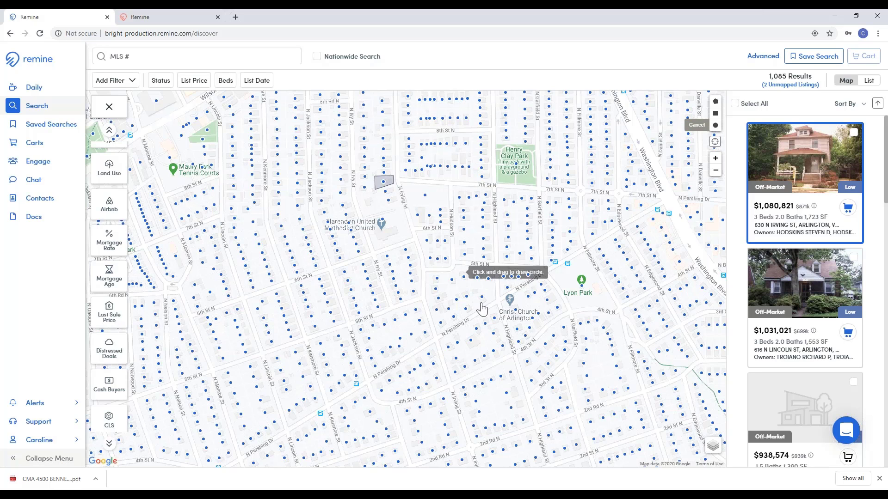
mouse_move(429, 288)
mouse_down()
mouse_move(416, 261)
mouse_move(255, 201)
mouse_move(263, 198)
mouse_up()
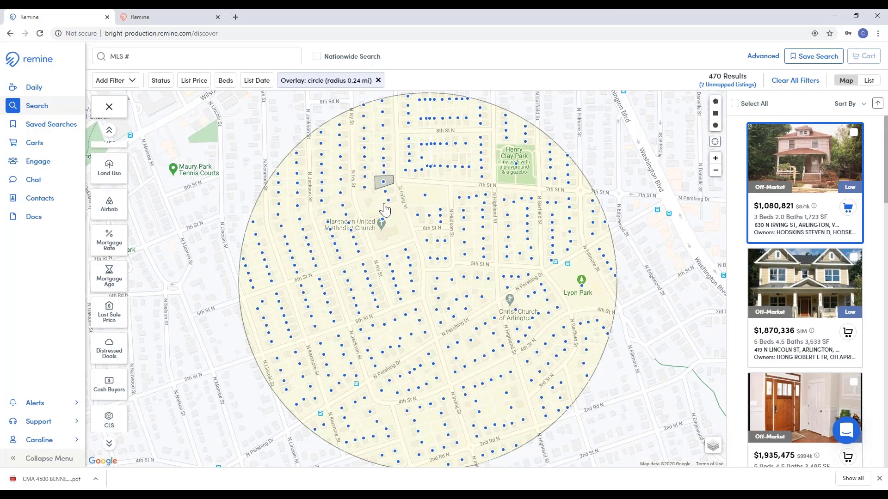
Step: Set Status to Active and Coming Soon and require at least 3 beds
click(163, 83)
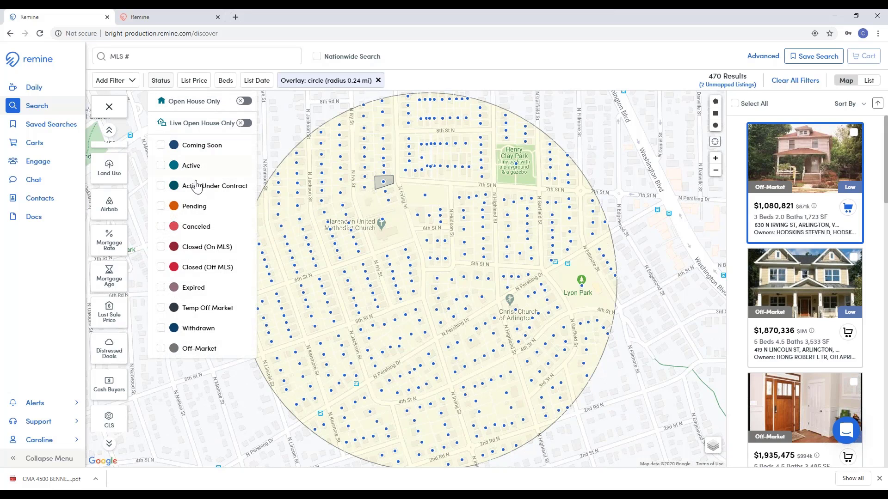
click(187, 167)
click(180, 147)
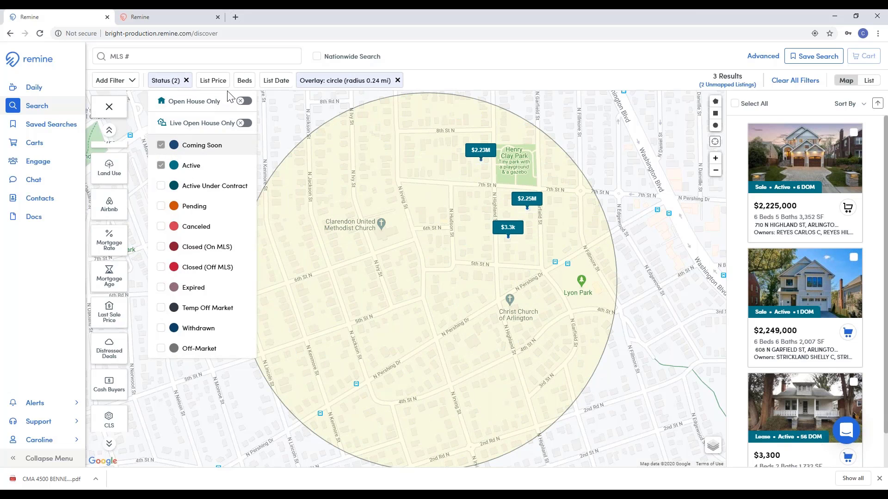
click(245, 80)
click(263, 117)
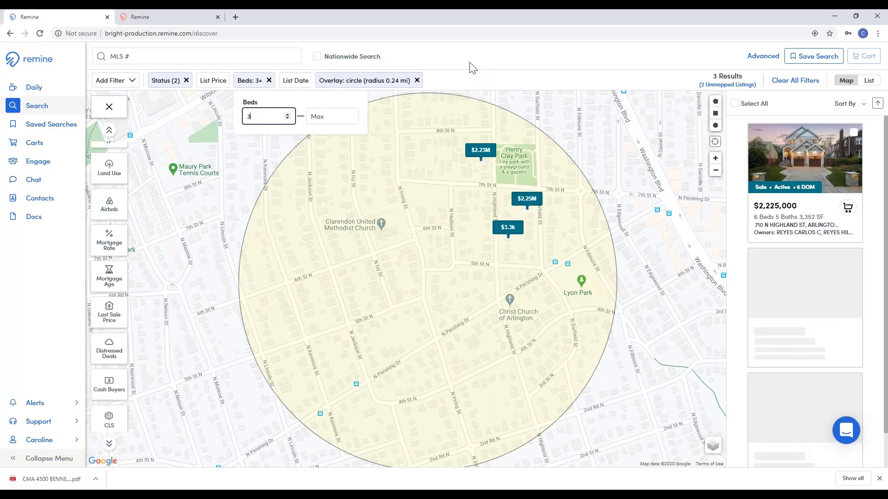
Step: Set the List Price range to 100000–1000000
click(222, 92)
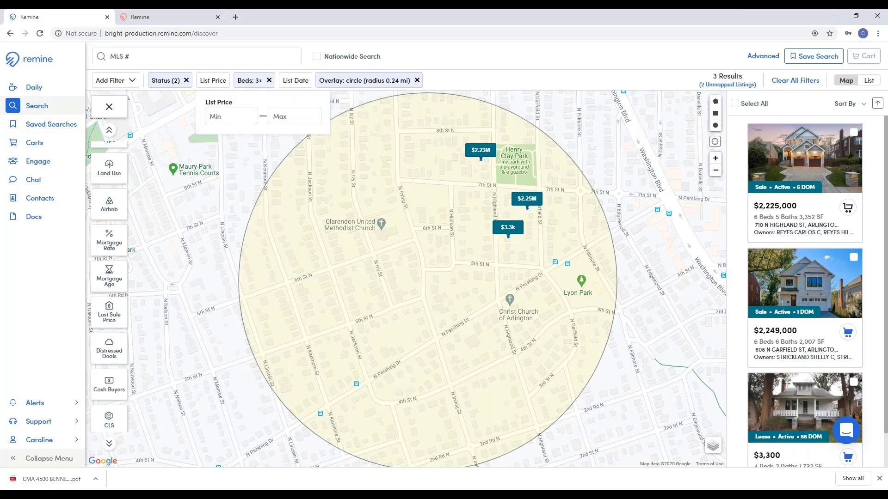
click(233, 114)
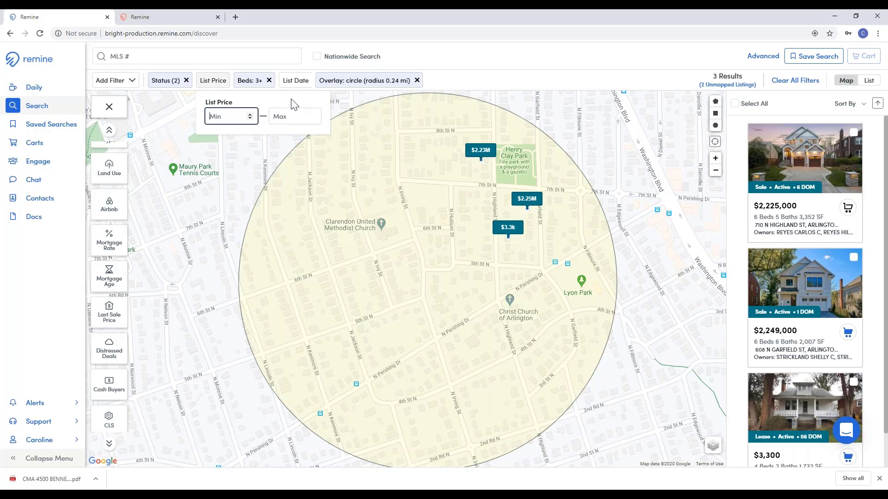
click(283, 114)
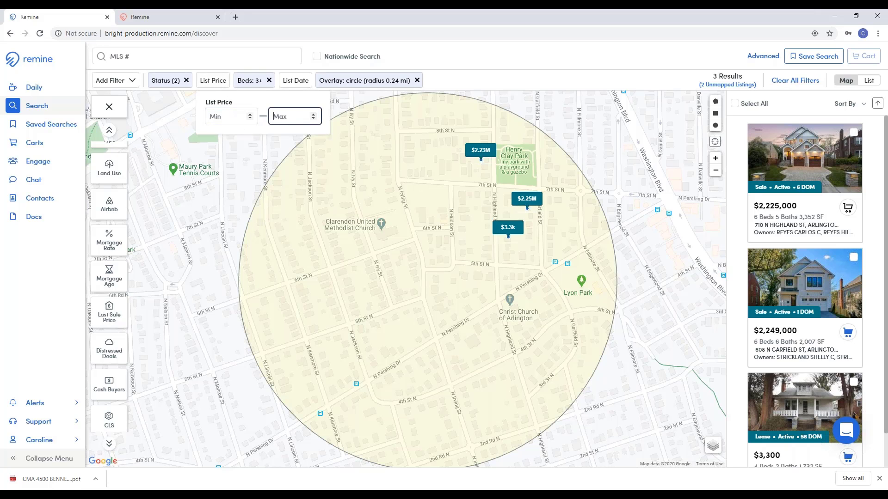
text(1000000)
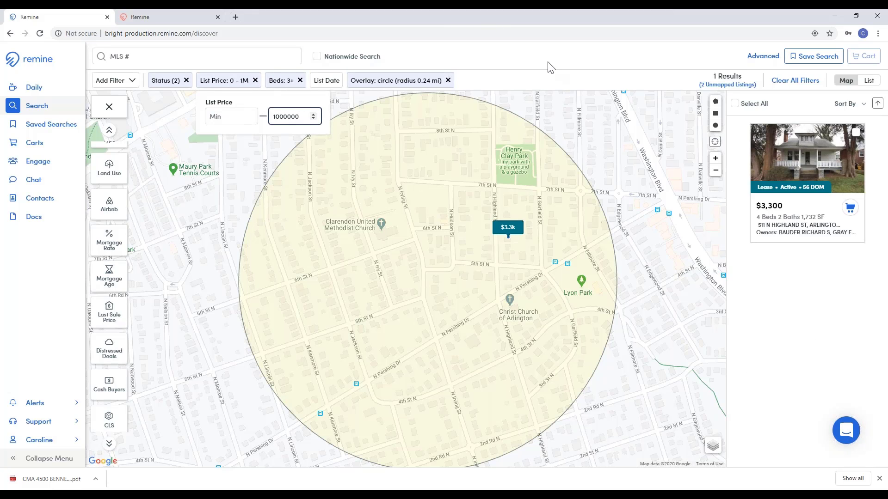
click(518, 61)
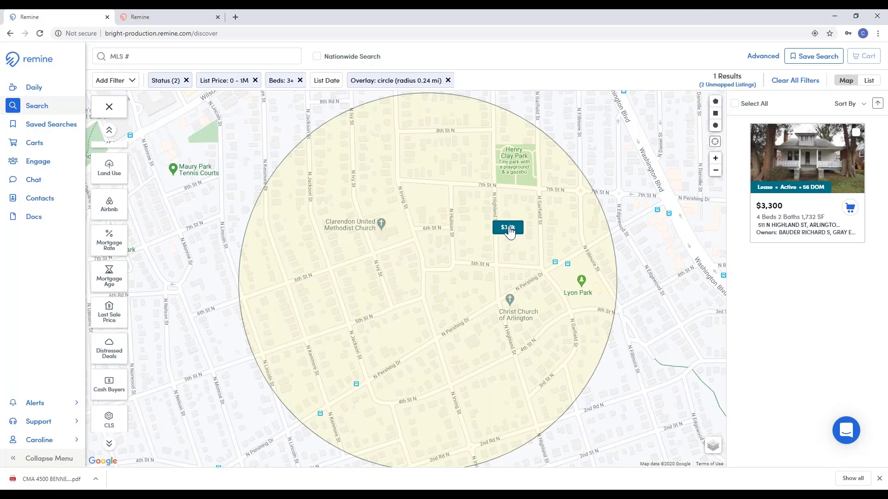
click(284, 81)
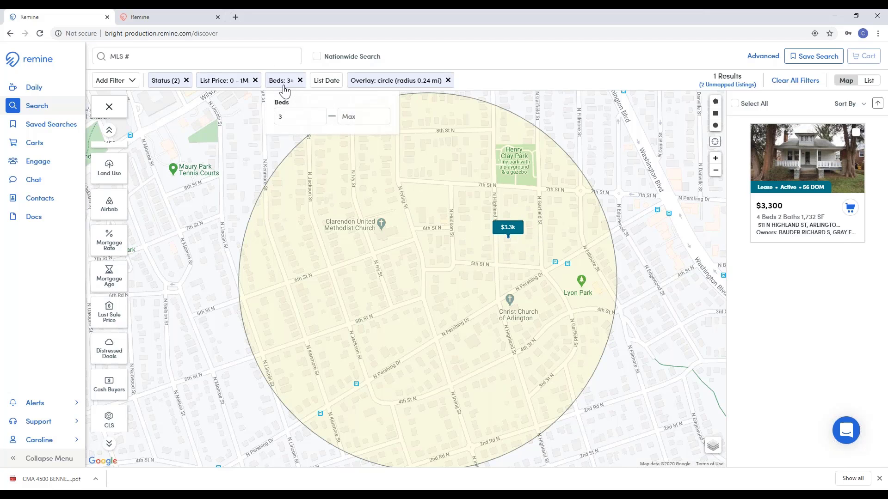
click(230, 83)
click(168, 110)
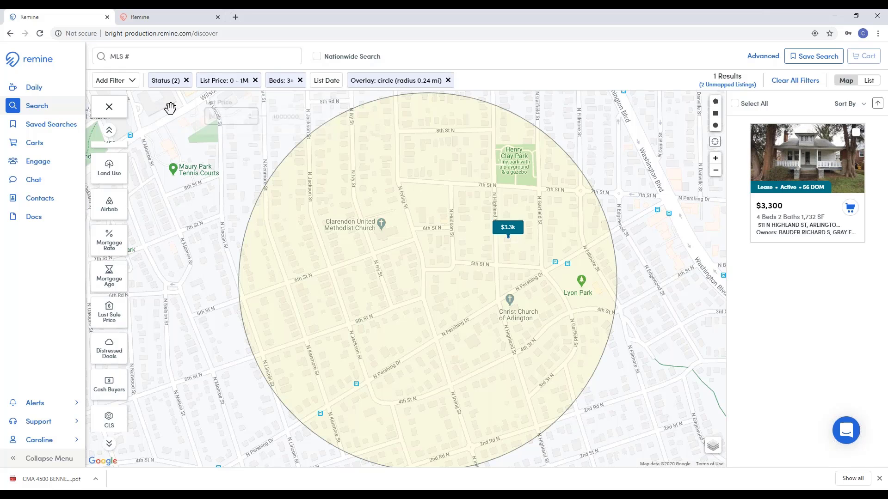
click(231, 82)
click(224, 117)
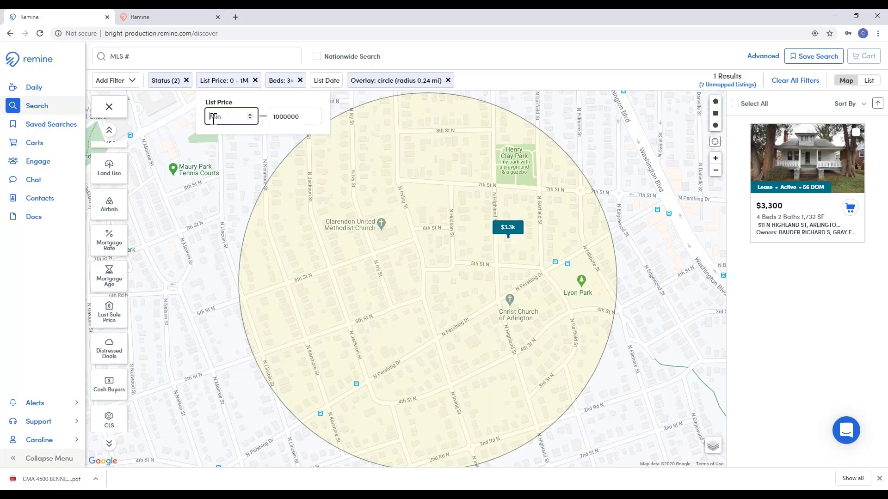
text(1)
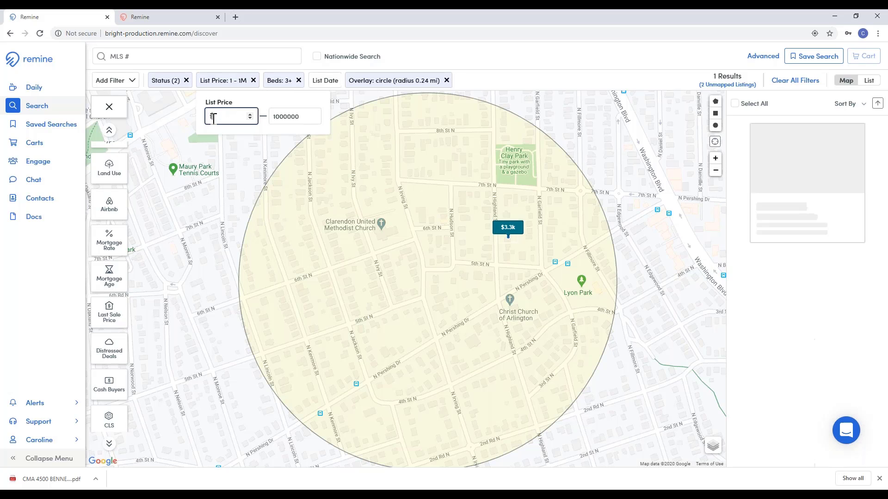
text(00000)
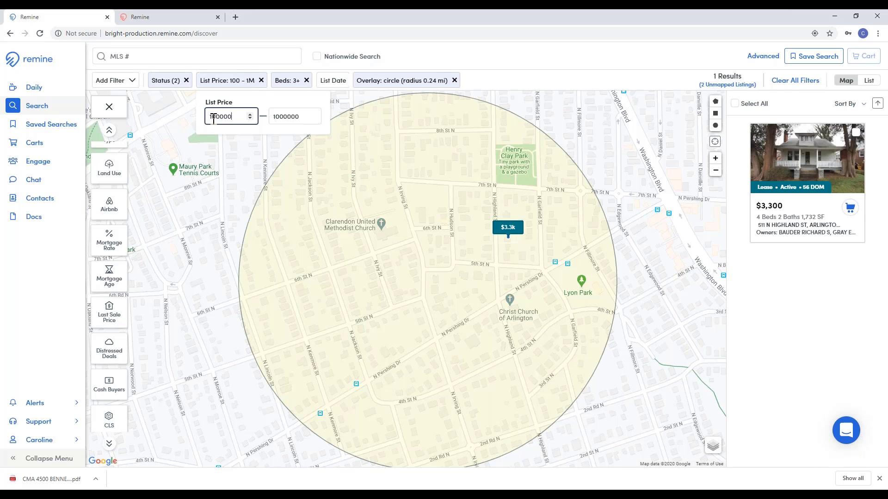
click(451, 59)
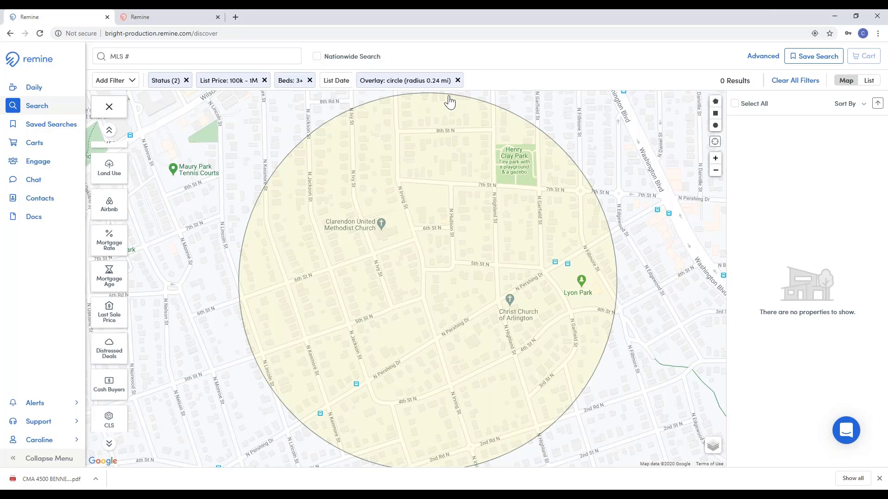
Step: Save the filtered search under a 'Homes for…' name for the client, with Send me an email also ticked
click(798, 56)
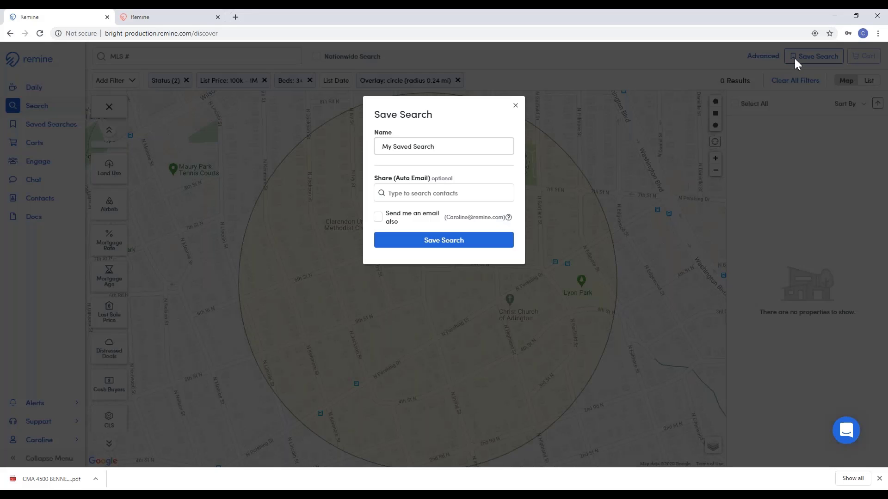
triple_click(440, 152)
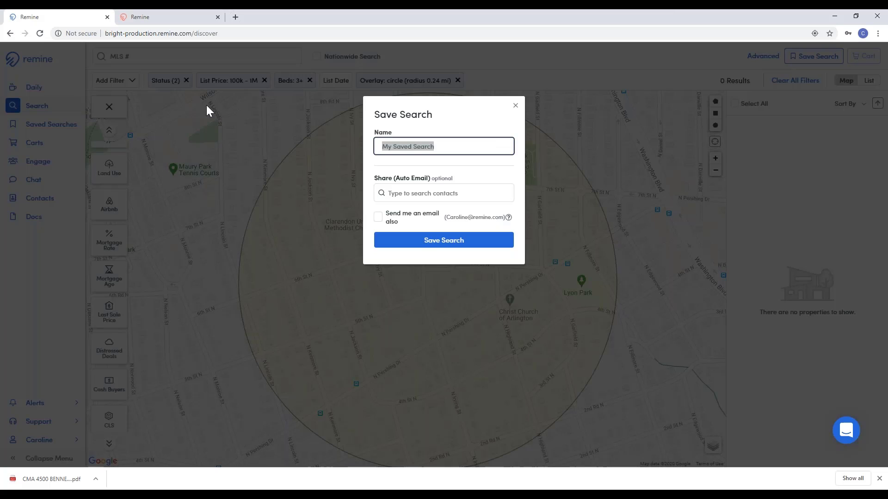
text(Homes for)
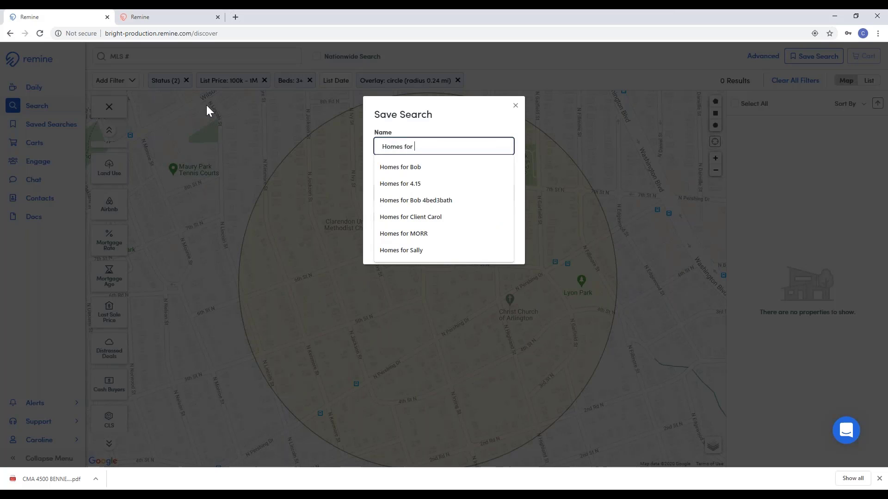
text( Terri)
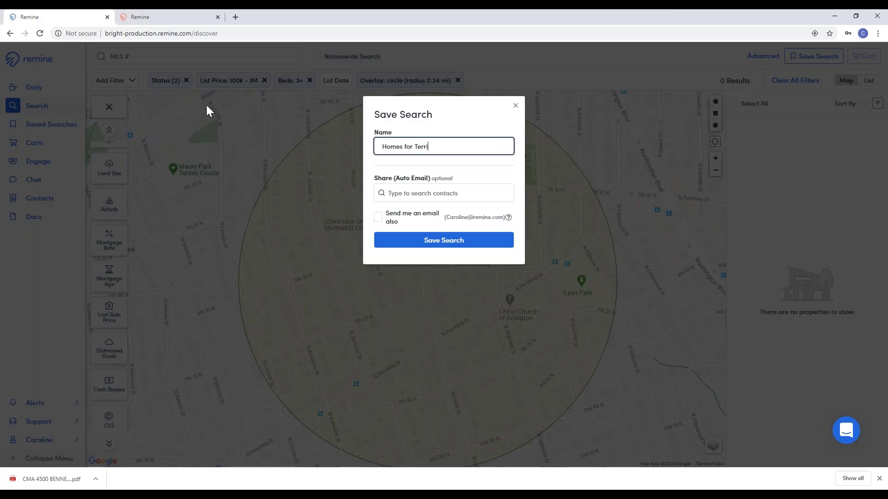
click(435, 196)
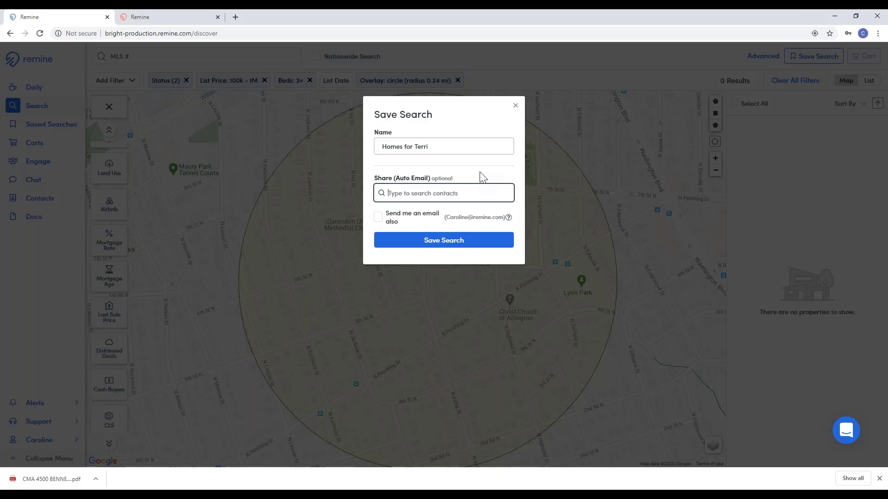
click(378, 219)
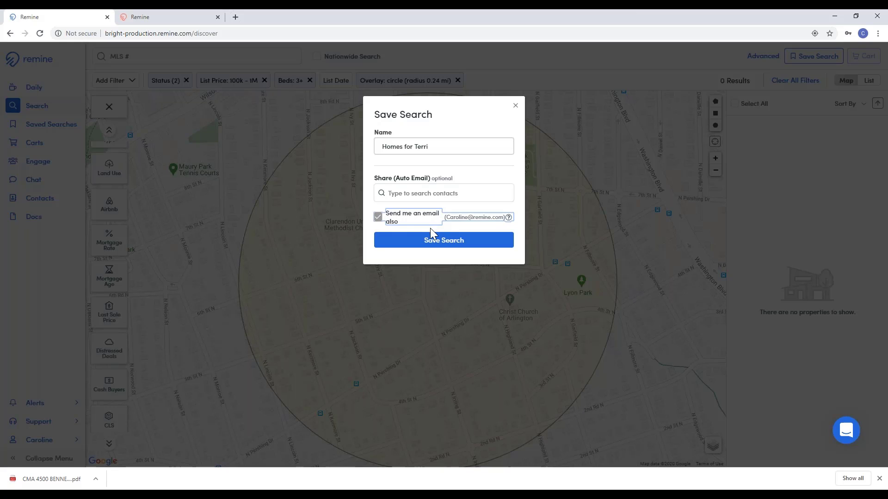
click(462, 244)
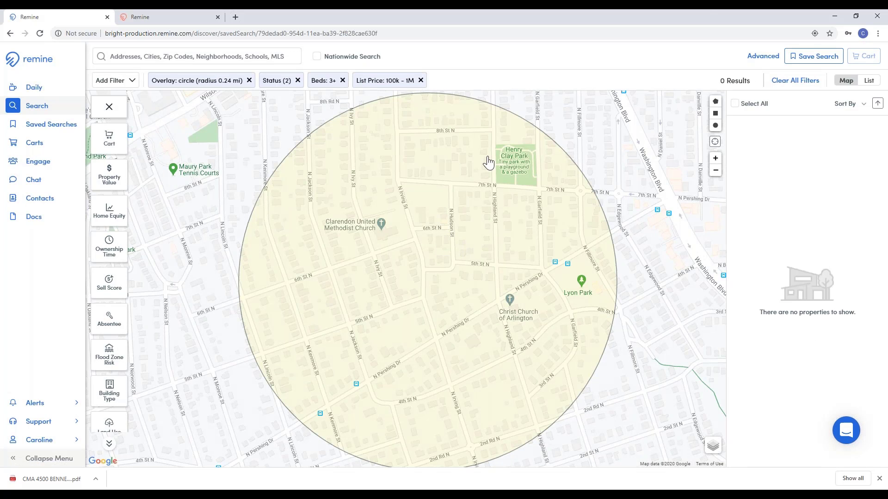
Step: Clear all map filters and review the Saved Searches list with the client's search on top
click(793, 81)
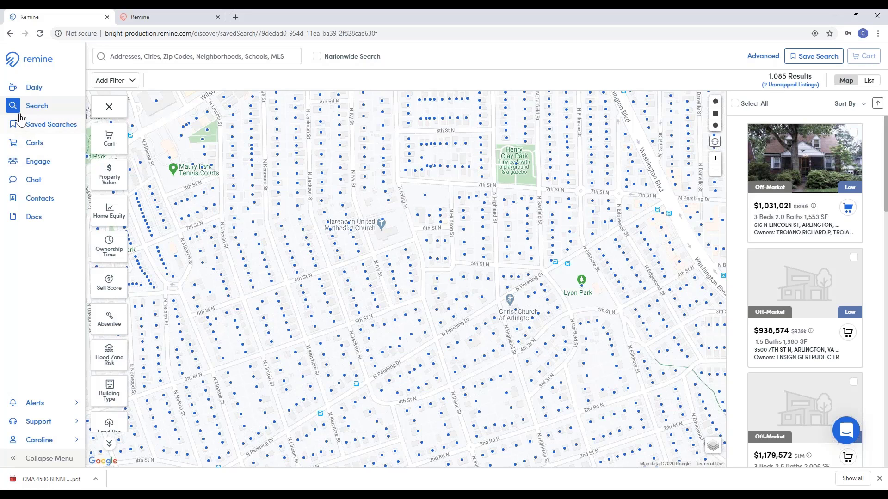
click(41, 128)
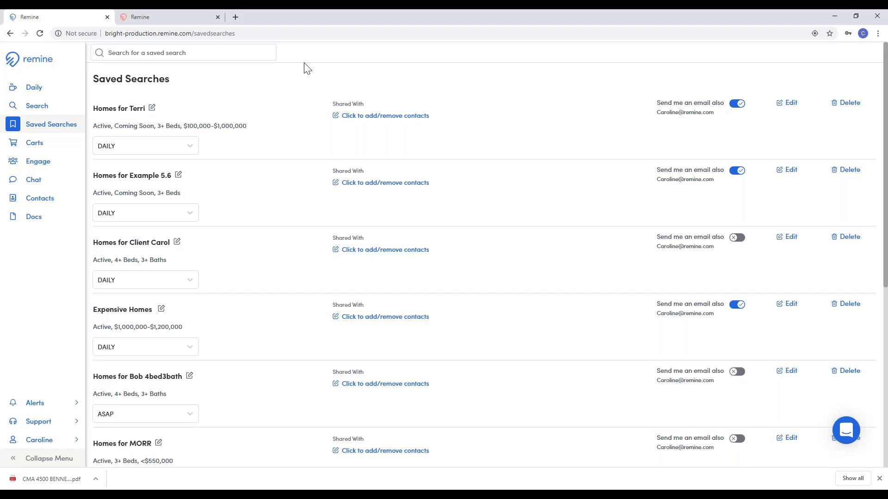
scroll(558, 137, down, 1)
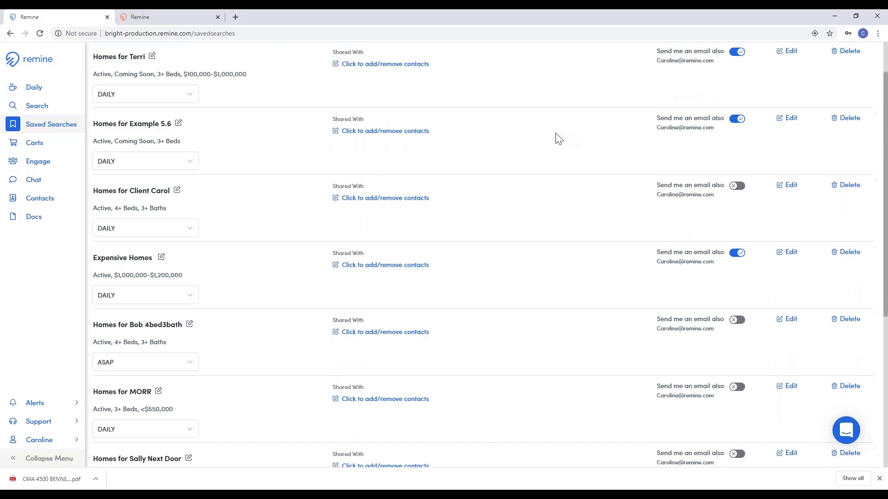
scroll(555, 139, down, 3)
scroll(550, 139, up, 3)
scroll(550, 142, up, 1)
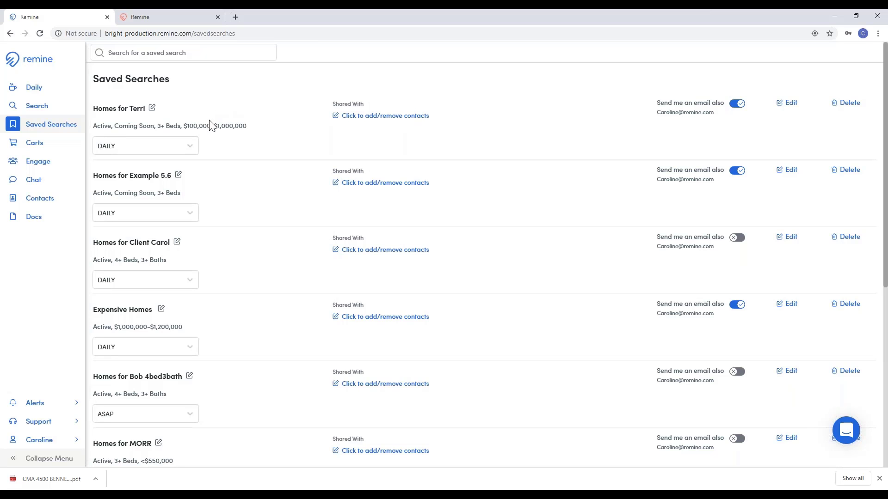
Step: Re-save the edited client search as an update to the existing saved search
click(788, 105)
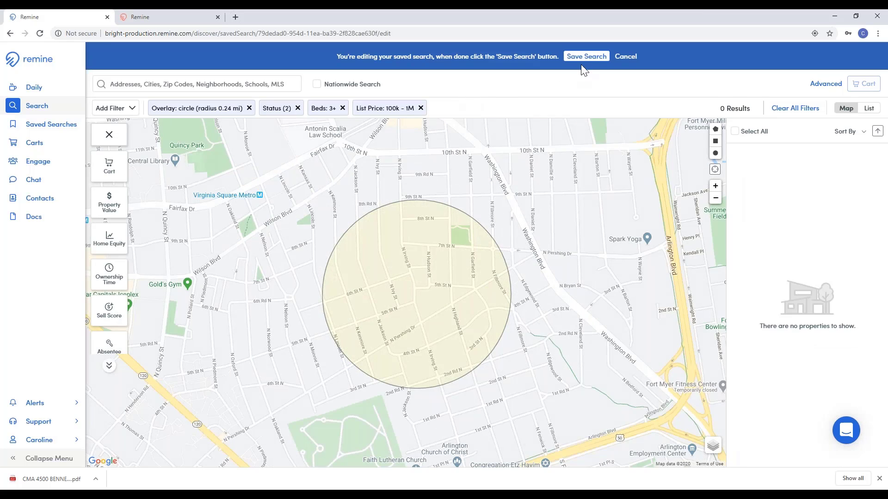
click(586, 56)
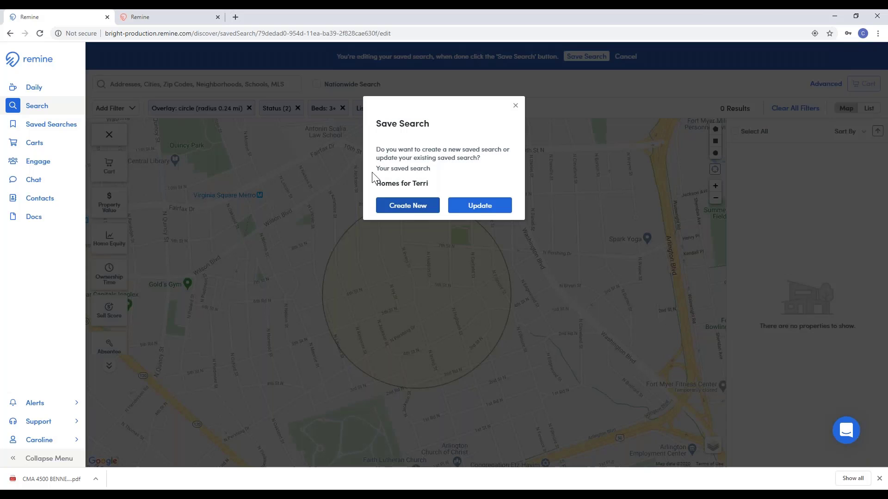
click(460, 206)
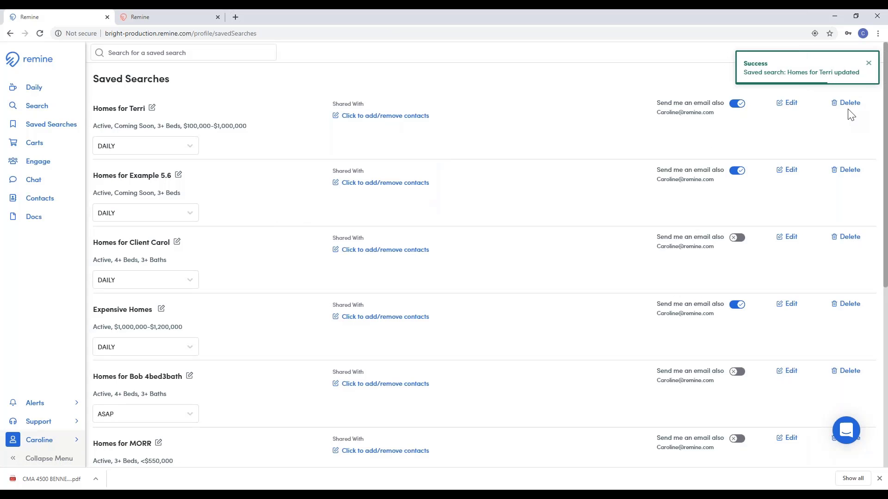
Step: Turn off email copies for two saved searches, keeping the client's alert frequency at DAILY
click(737, 104)
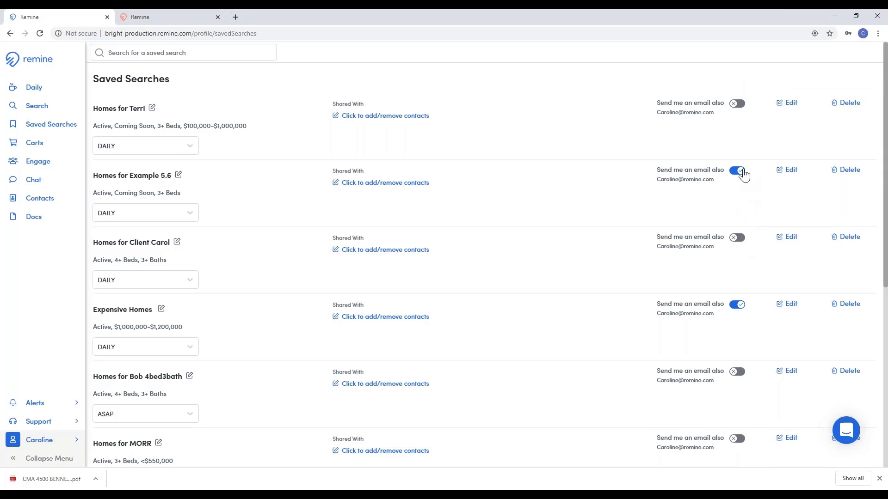
click(740, 304)
click(188, 147)
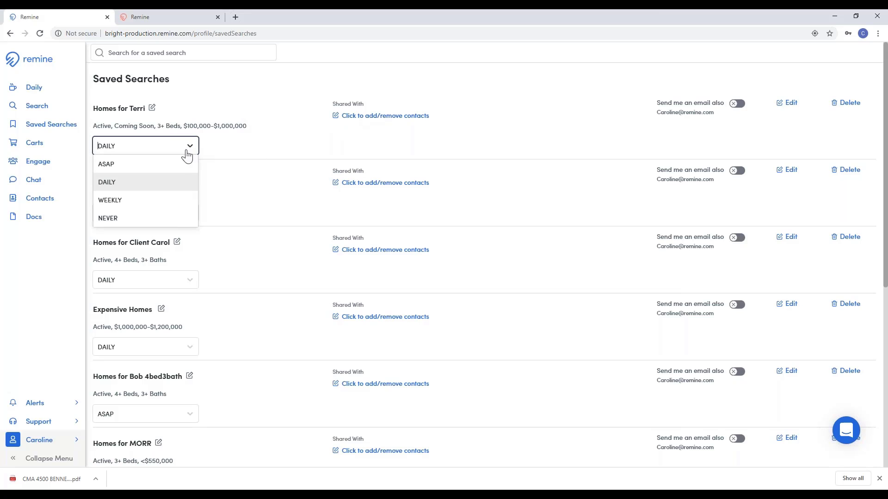
click(145, 183)
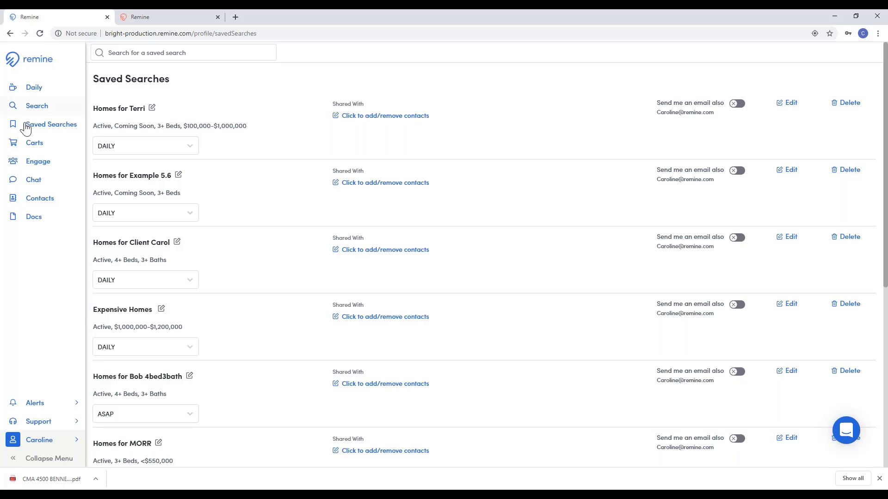
Step: Open the CMA cart from the Carts page
click(25, 145)
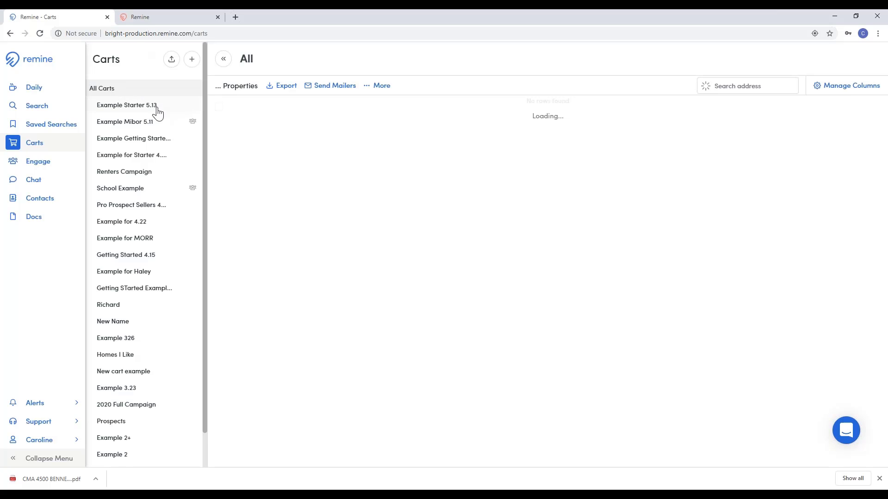
scroll(158, 112, down, 1)
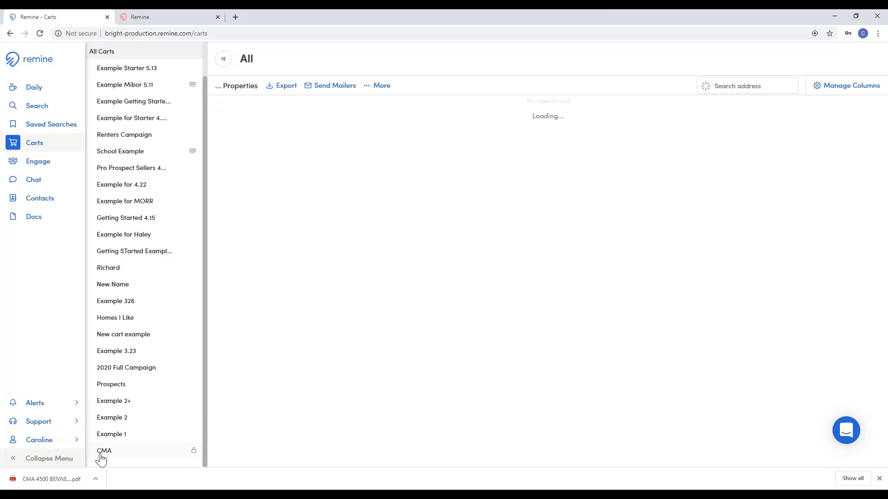
click(101, 456)
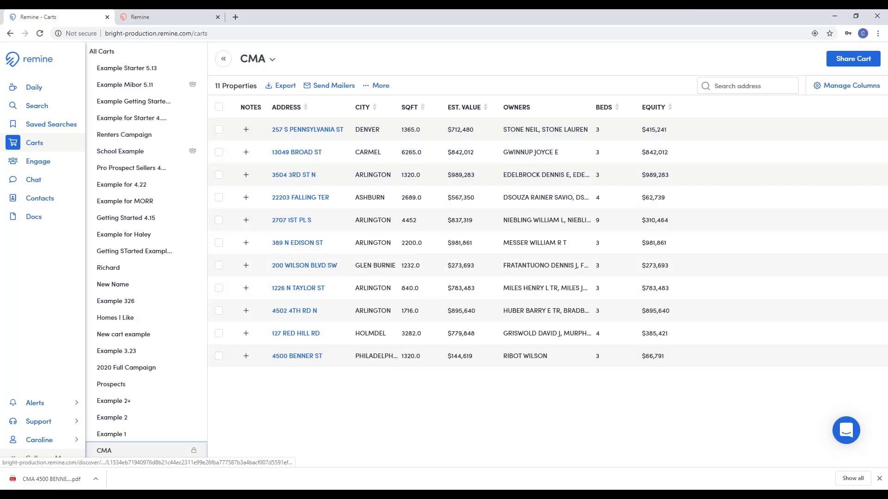
click(308, 198)
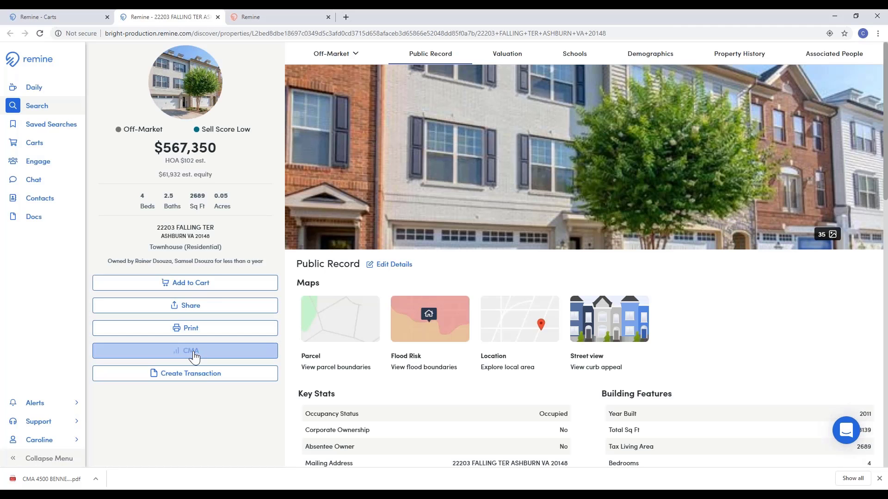
click(196, 352)
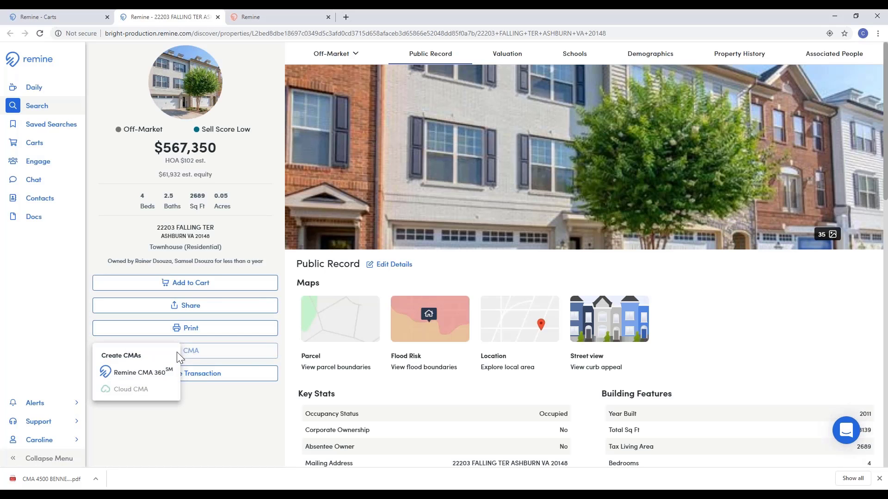
click(171, 372)
click(217, 18)
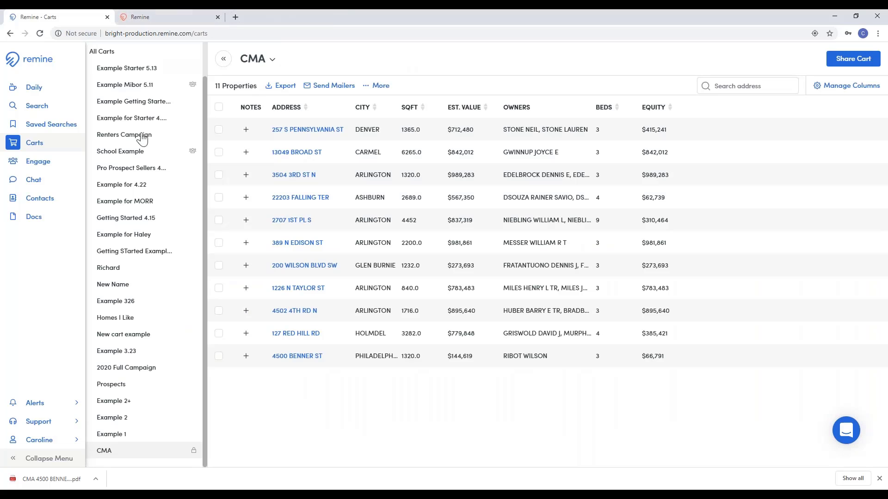
scroll(159, 139, up, 1)
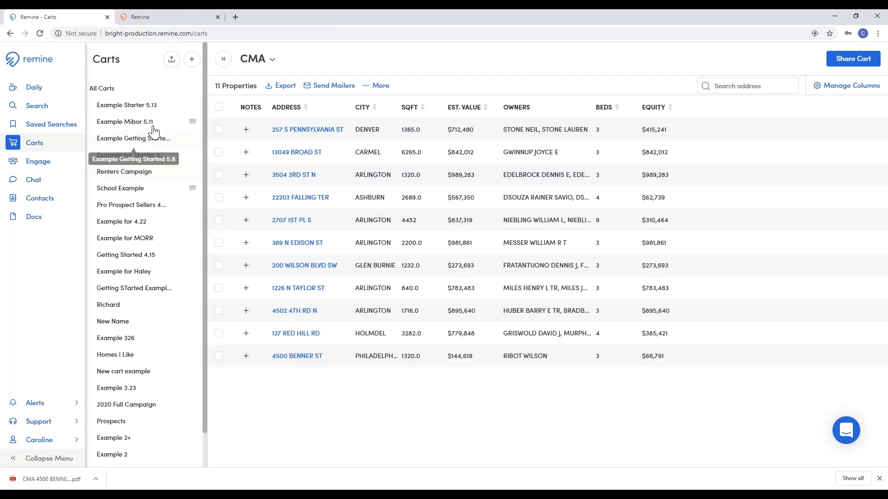
Step: In Example Starter 5.13, drop SQFT, move EQUITY up, and add SELL SCORE and CARTS (last) columns
click(120, 110)
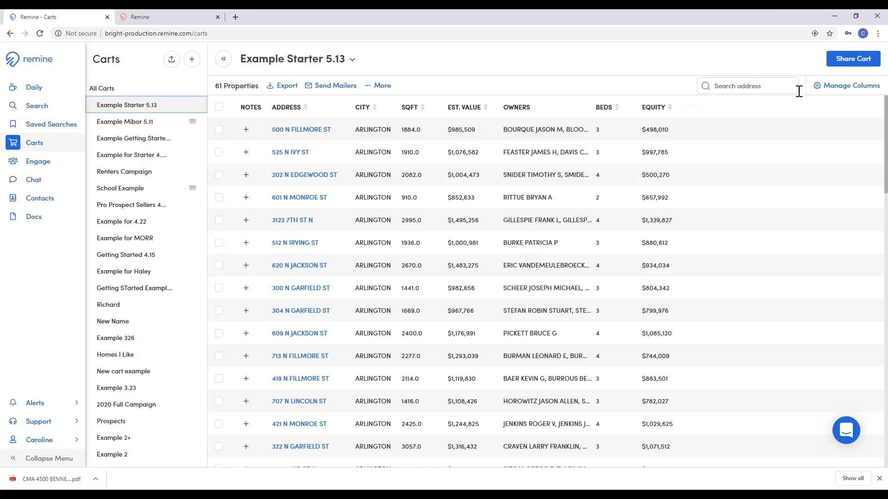
click(841, 86)
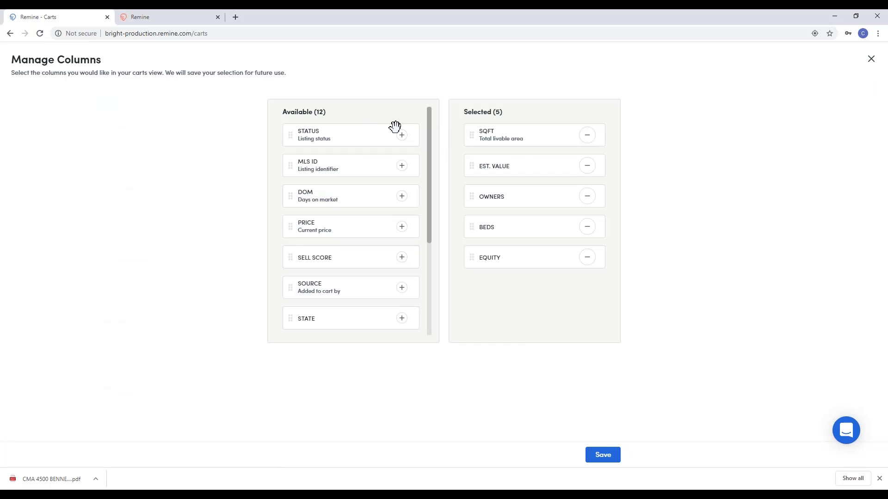
click(586, 138)
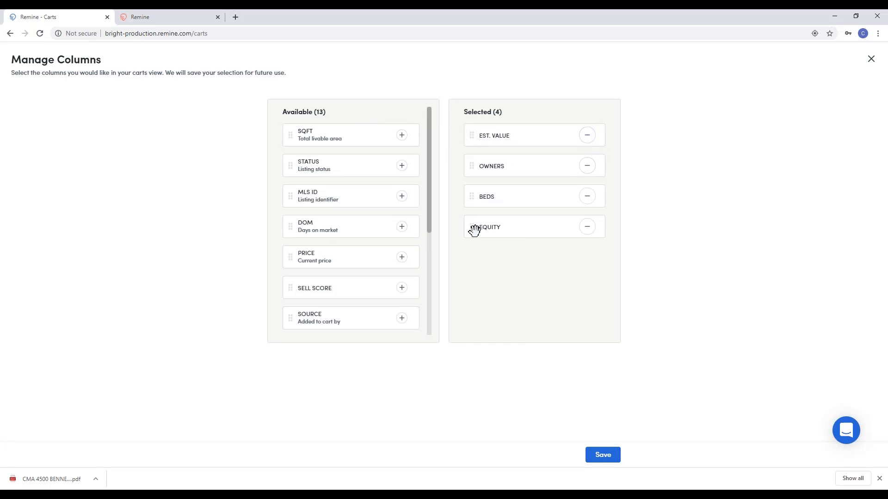
drag(474, 230, 475, 168)
click(402, 289)
scroll(367, 220, down, 3)
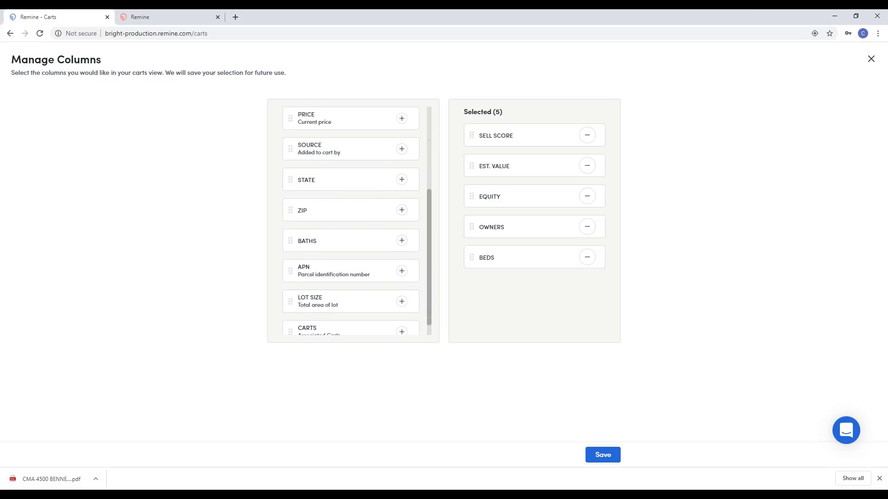
click(401, 317)
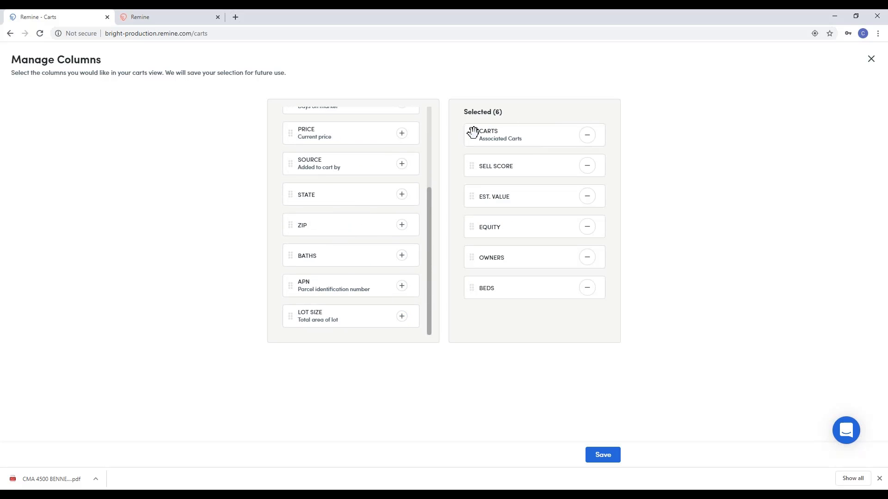
drag(472, 134, 472, 289)
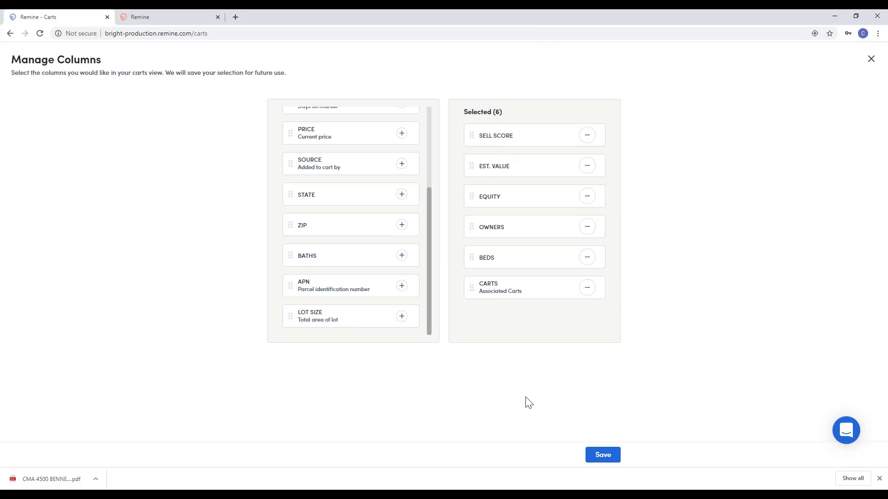
click(604, 457)
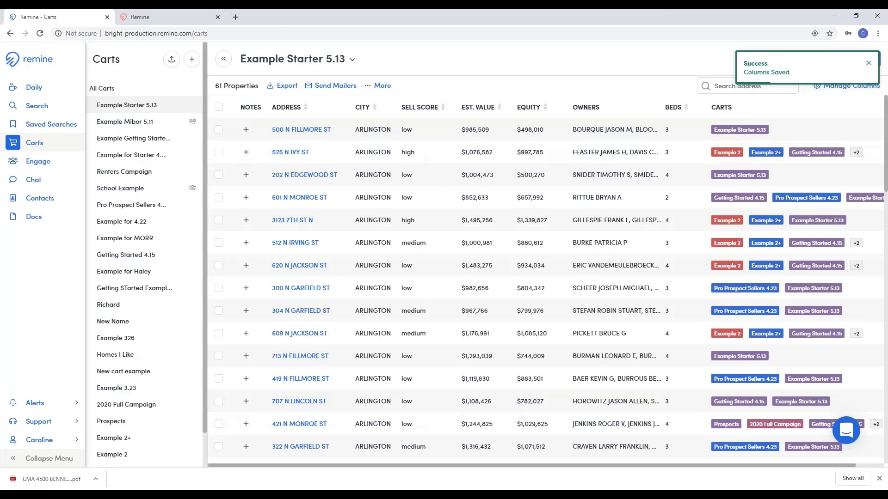
drag(441, 462, 428, 389)
scroll(421, 324, up, 7)
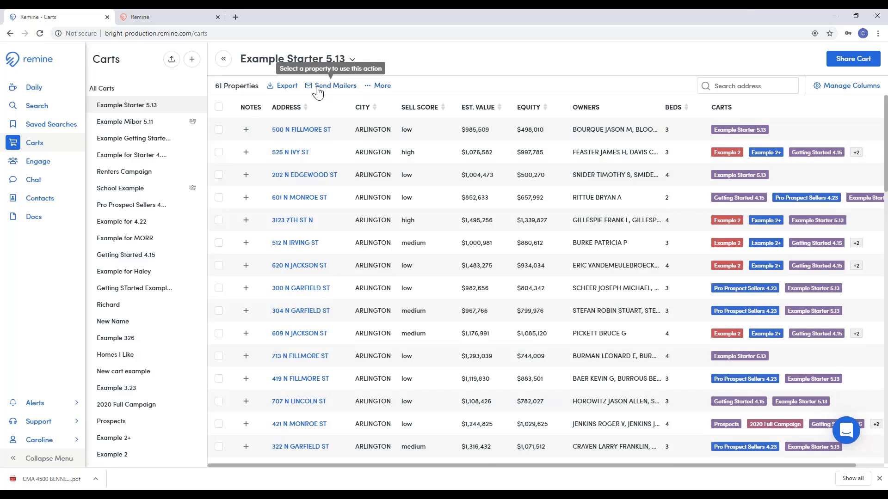
click(707, 87)
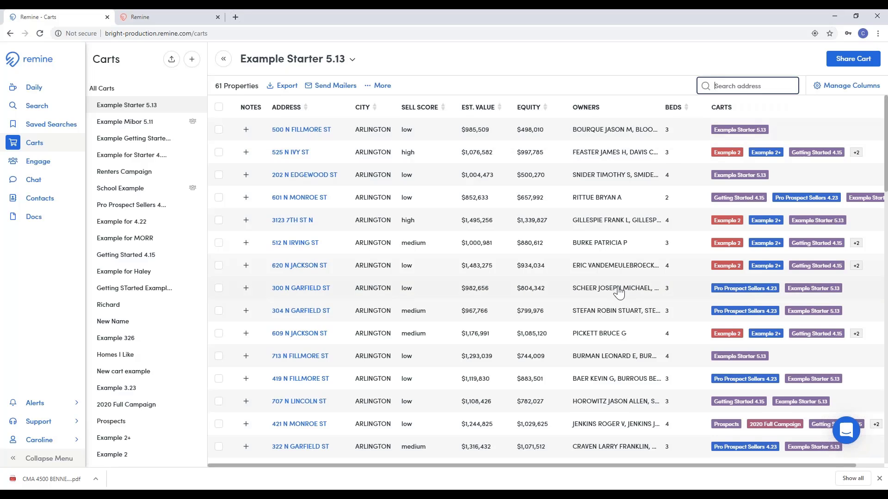
text(garfield)
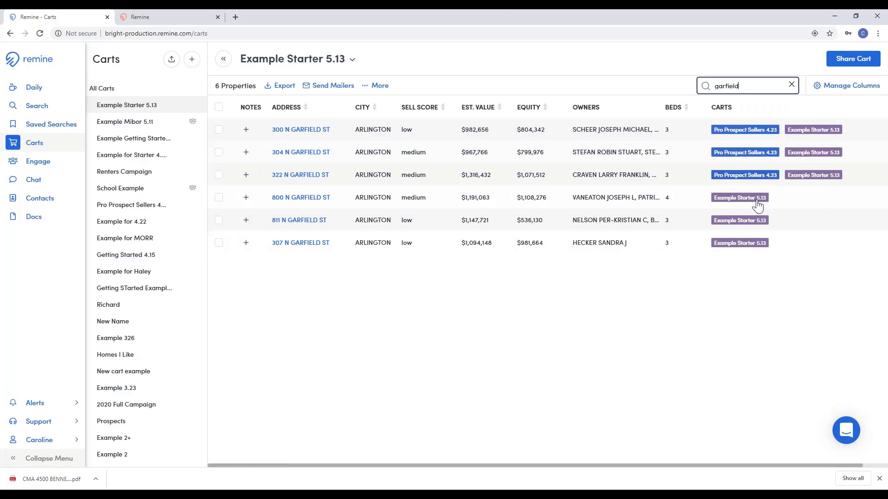
click(792, 84)
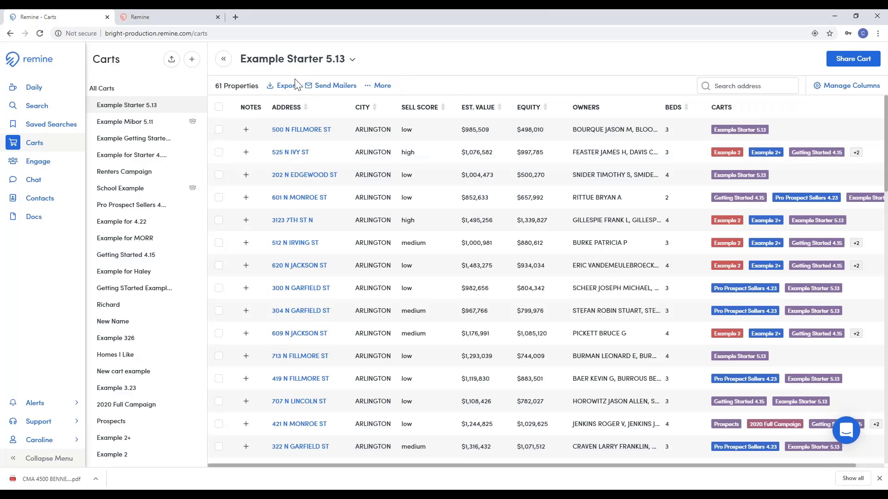
Step: Select all 61 cart properties and review the export options without exporting
click(221, 110)
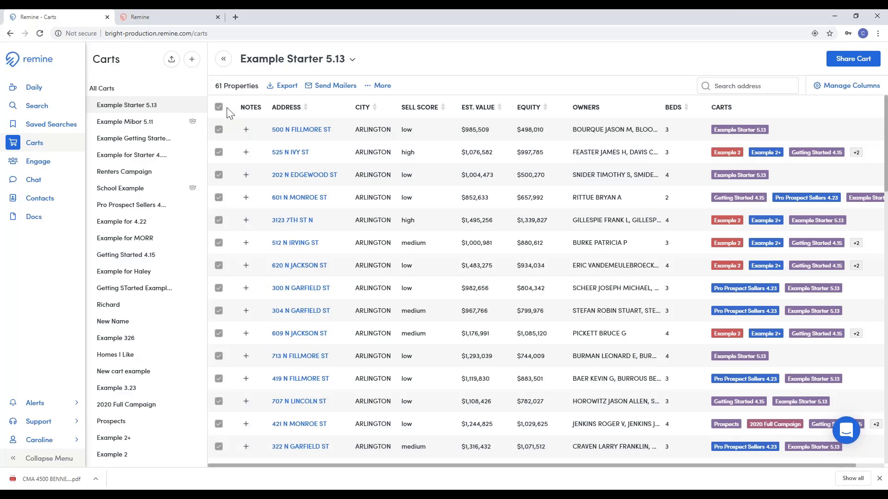
click(288, 88)
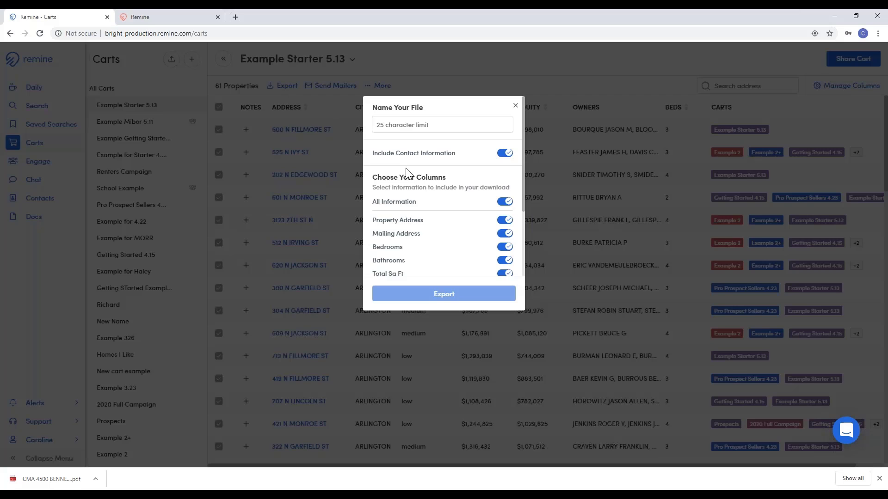
scroll(406, 172, down, 2)
scroll(411, 181, up, 3)
drag(455, 153, 370, 154)
click(371, 155)
click(504, 166)
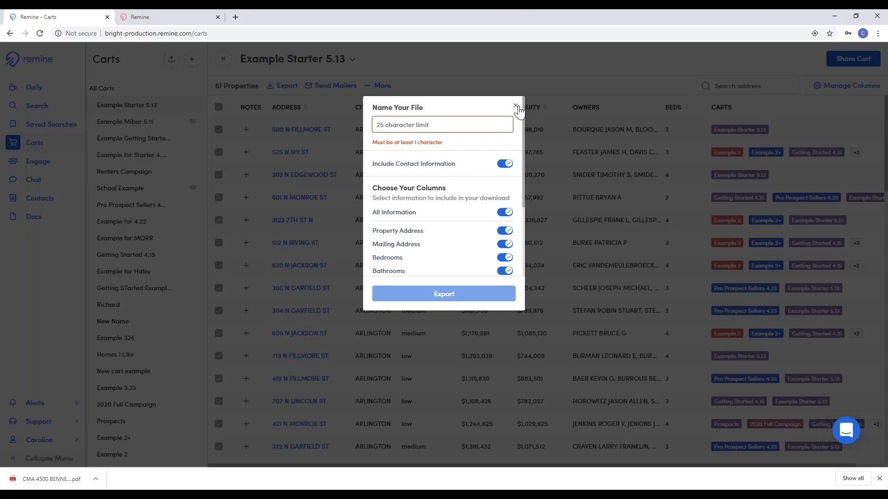
click(435, 121)
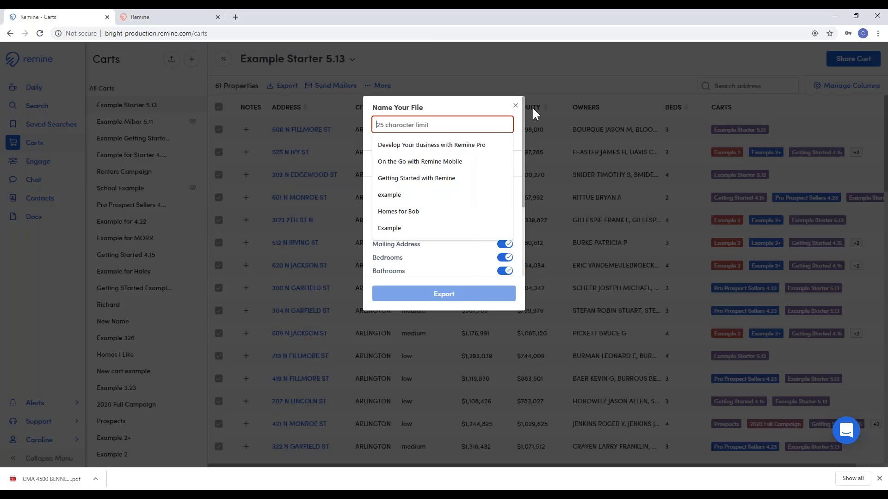
click(516, 105)
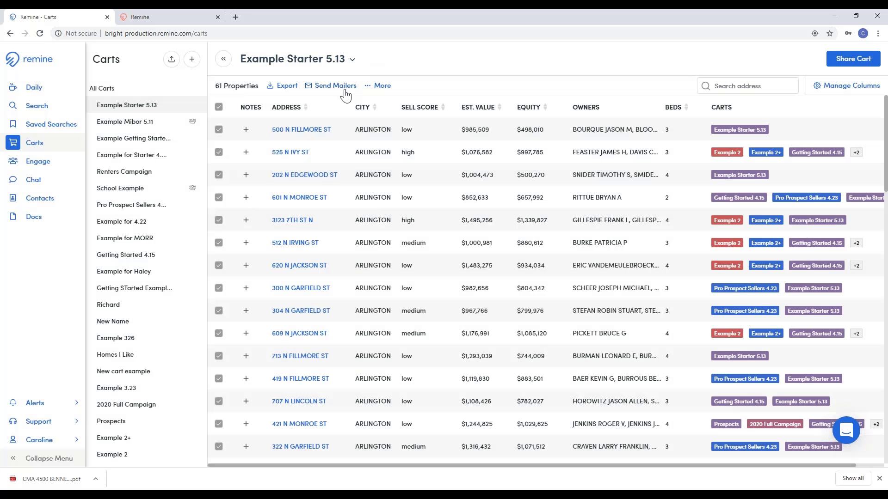
Step: Start a direct-mail campaign named 'example' and continue to Rocket Print & Mail
click(337, 87)
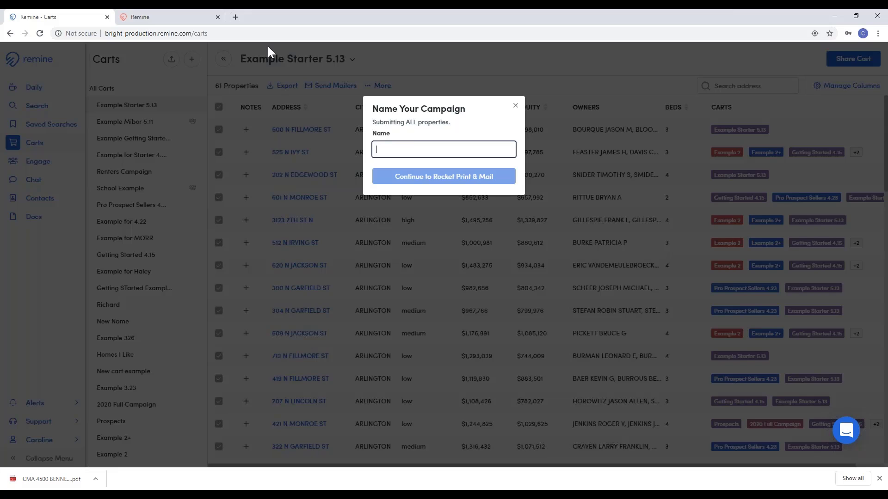
text(example)
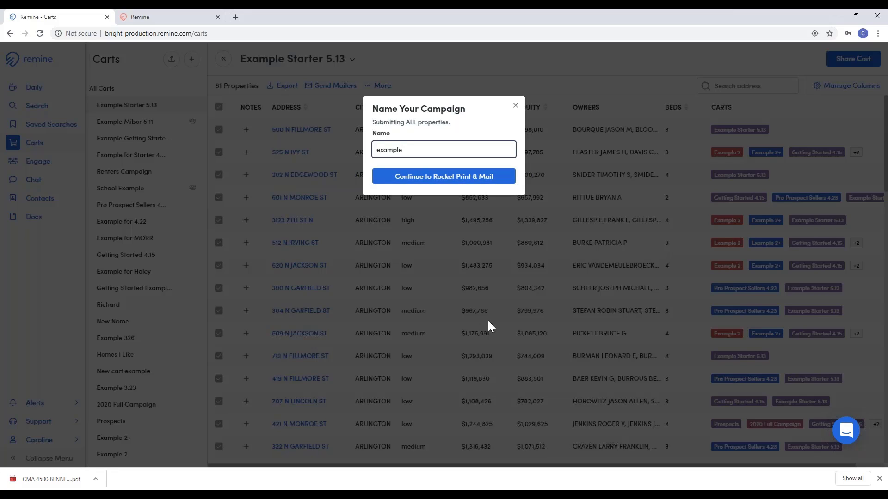
click(416, 171)
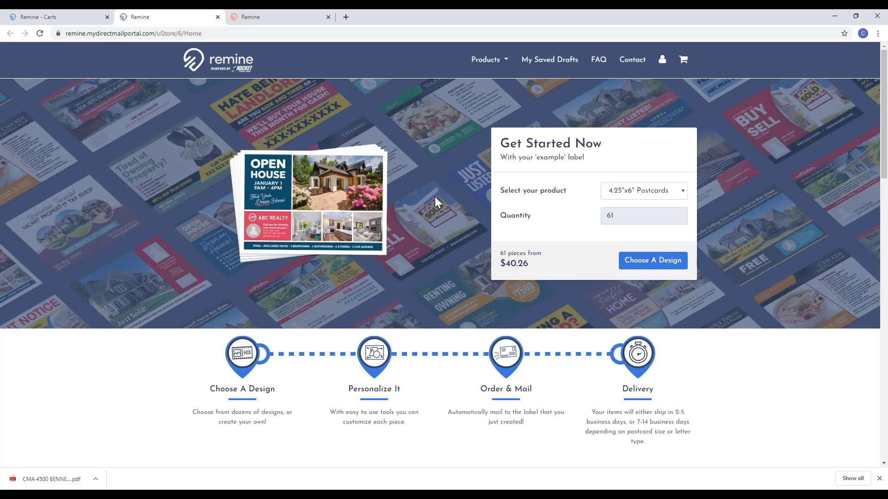
Step: Review the 61-postcard quote, Help chat and product types, then close the portal tab
scroll(435, 200, down, 2)
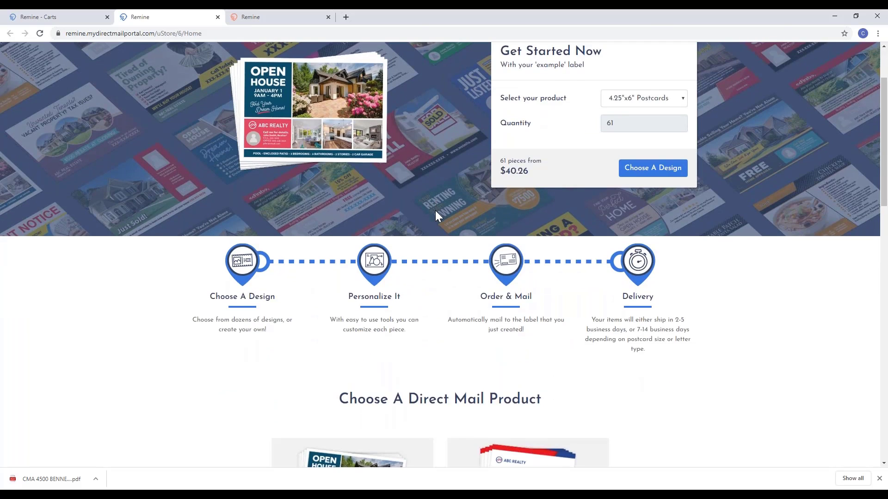
scroll(434, 210, up, 2)
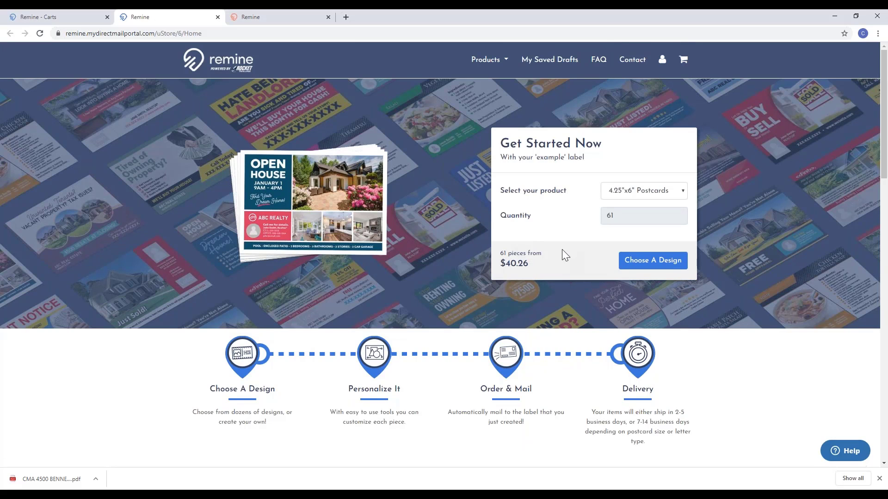
click(850, 452)
mouse_move(500, 253)
mouse_down()
mouse_move(541, 254)
mouse_move(496, 257)
mouse_up()
click(676, 193)
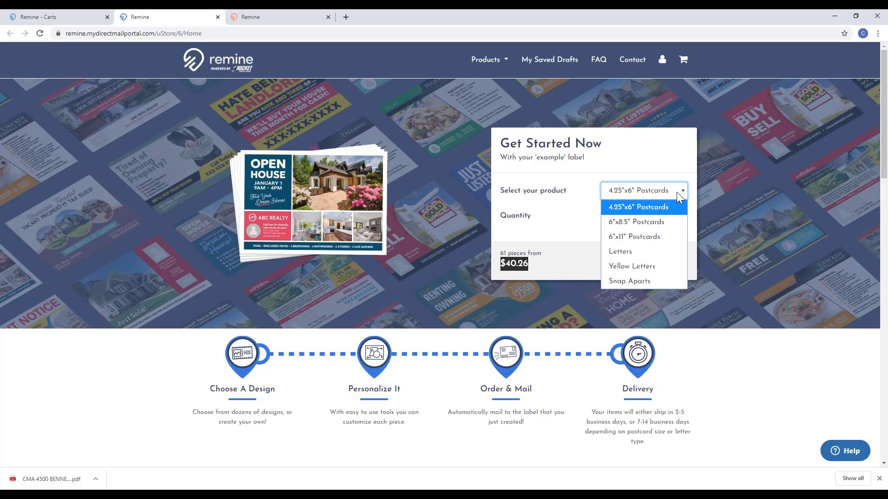
click(676, 193)
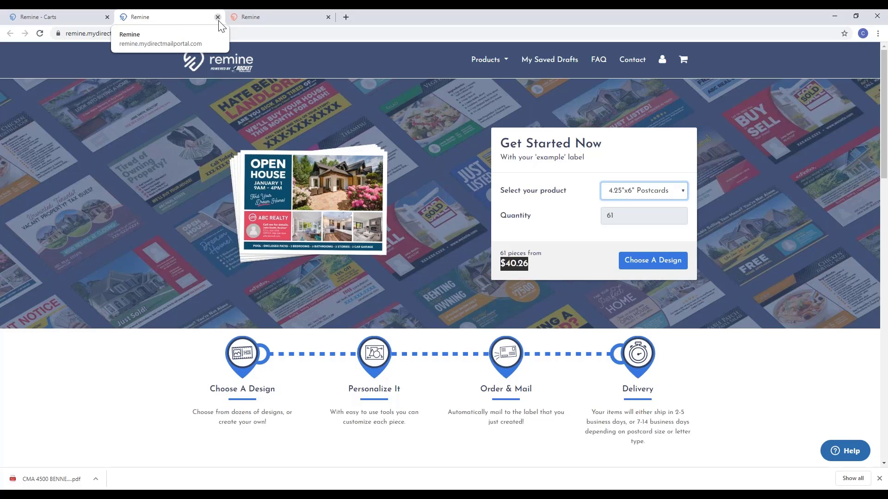
click(218, 21)
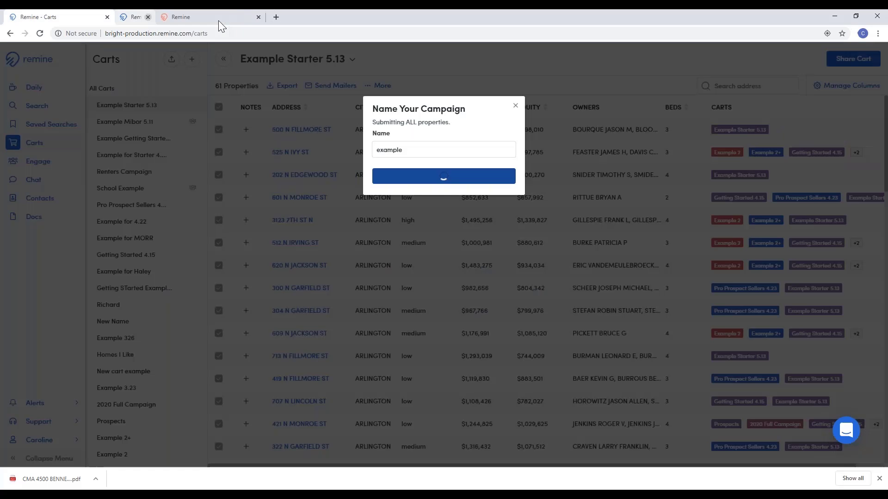
Step: Inspect mailing-label options (Property Owner(s), Property Address, Avery 5160) and close without printing
click(515, 106)
click(382, 86)
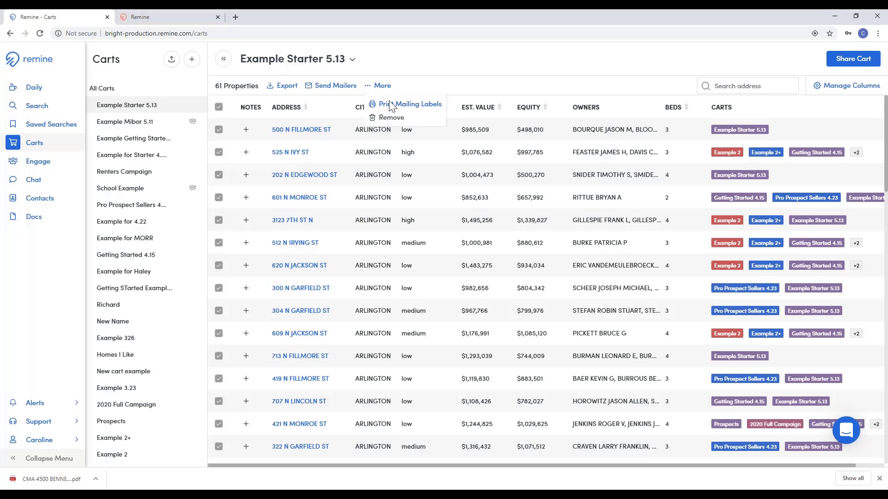
click(391, 105)
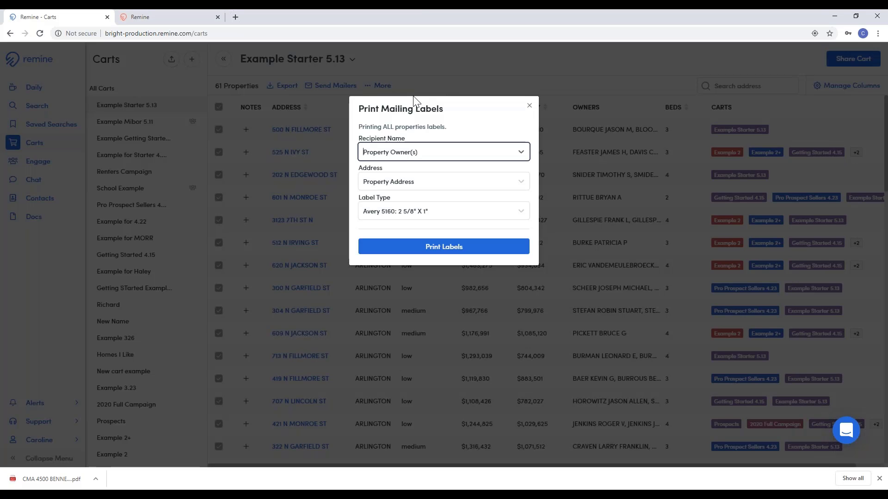
click(447, 156)
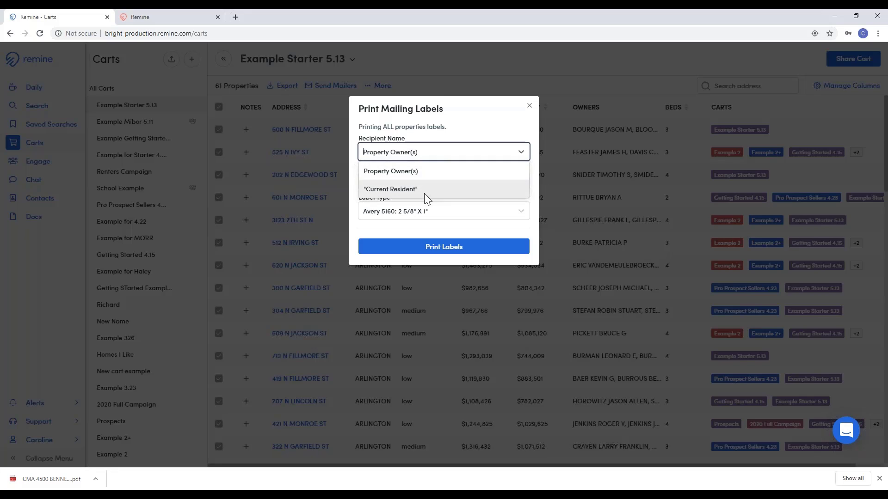
click(446, 157)
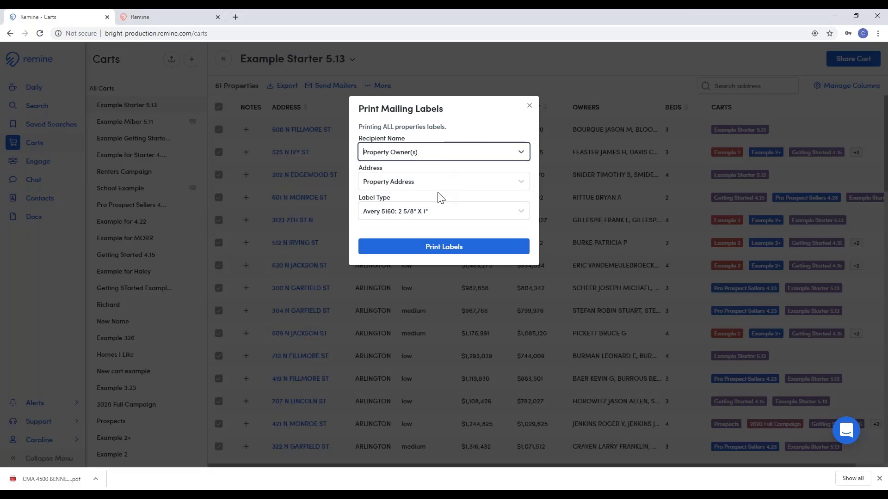
click(439, 184)
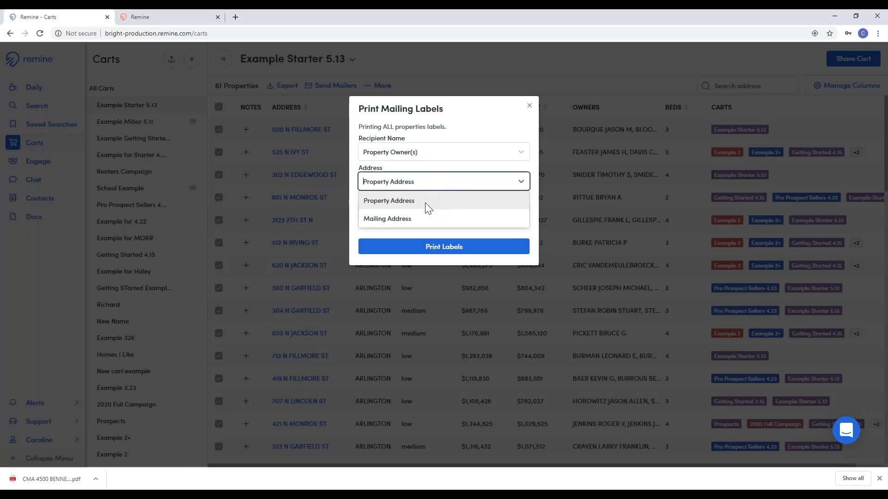
click(479, 131)
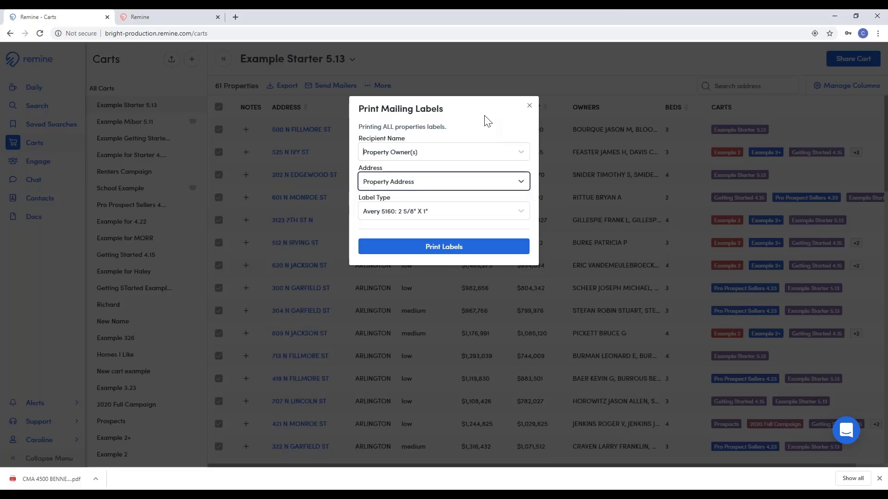
click(426, 213)
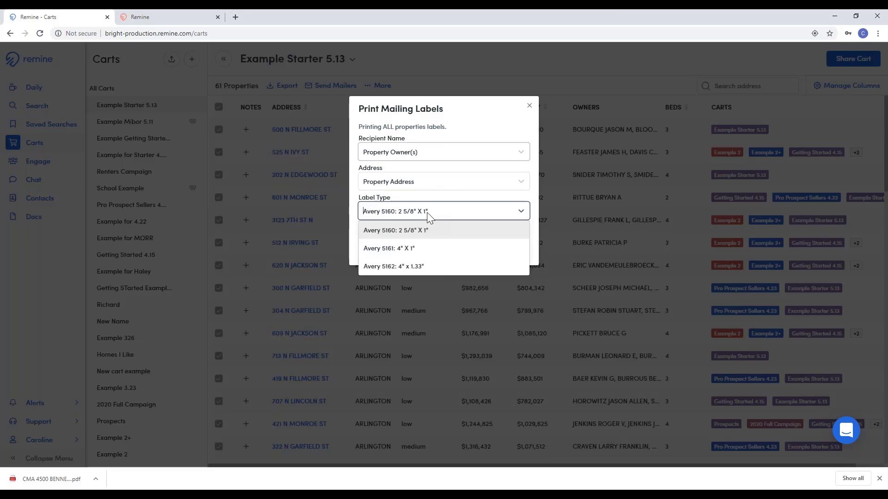
click(478, 137)
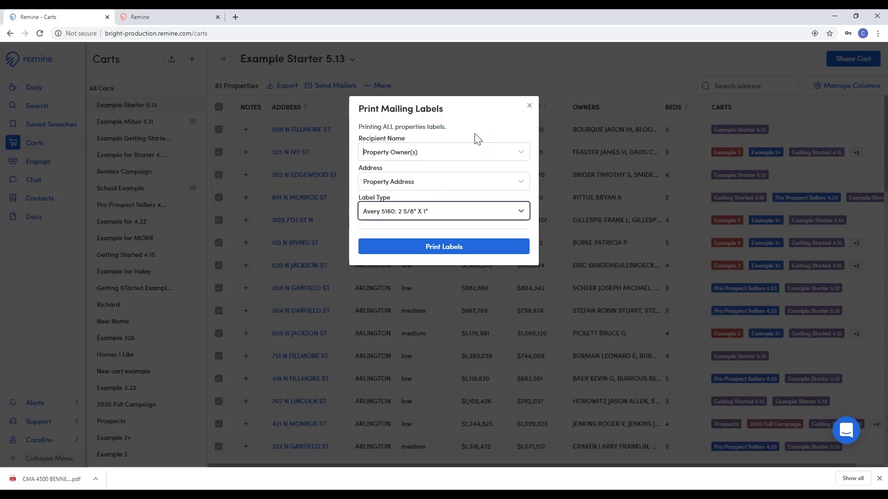
click(530, 105)
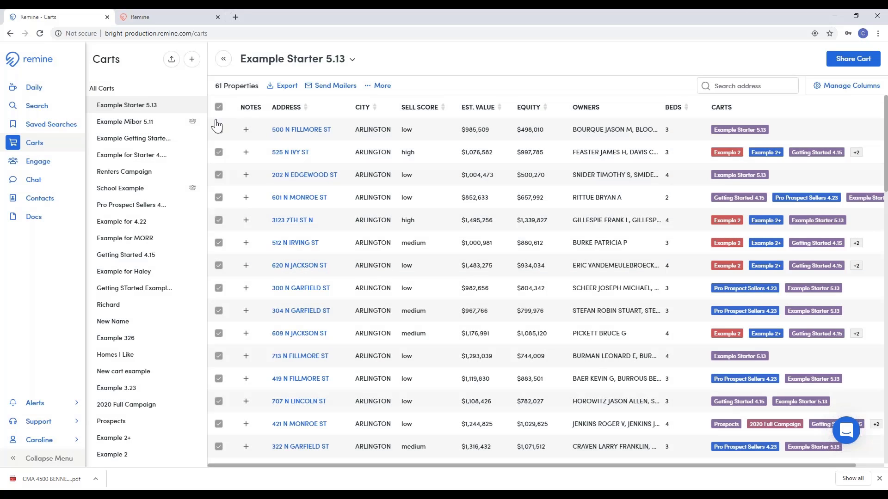
click(219, 107)
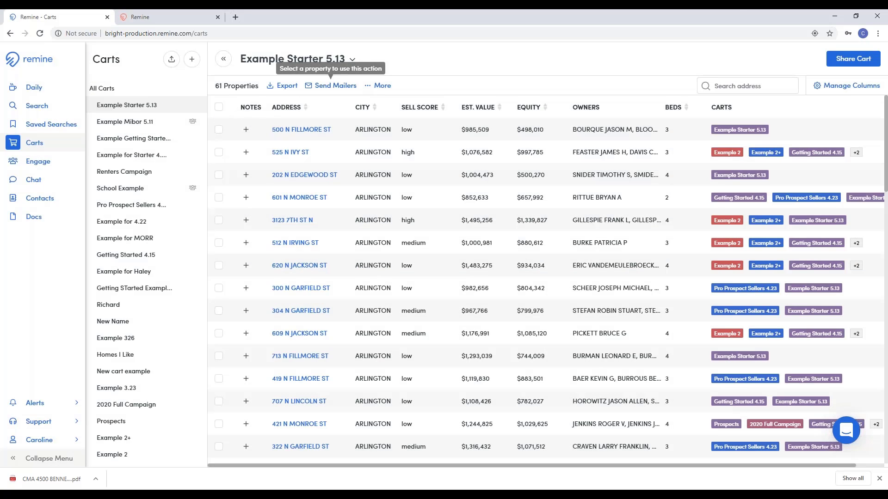
click(219, 131)
click(219, 154)
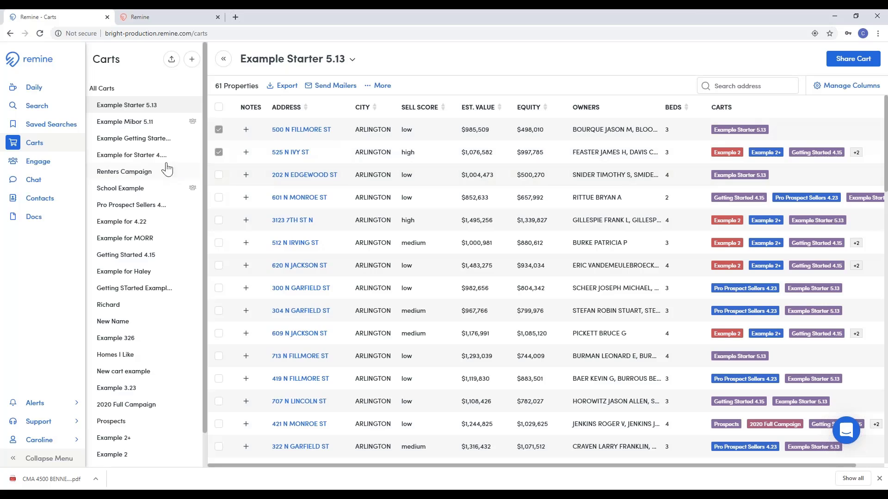
Step: Remove the two selected properties from the cart, confirming with DELETE
click(382, 90)
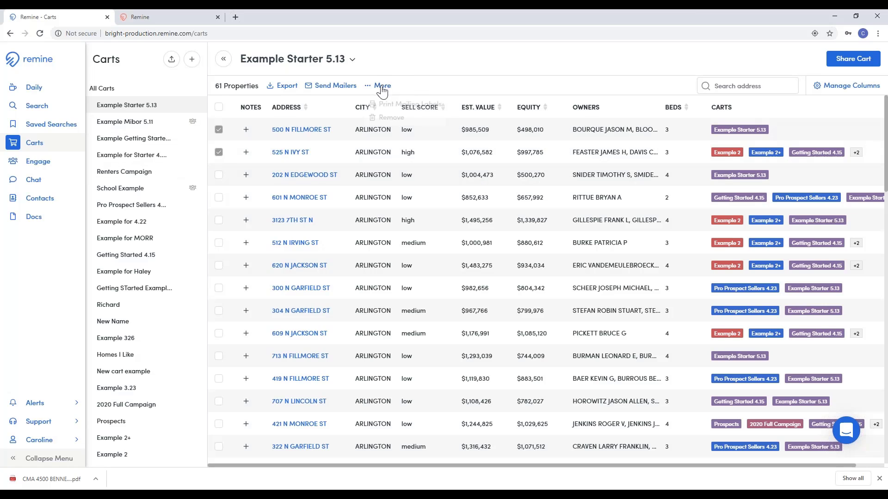
click(375, 117)
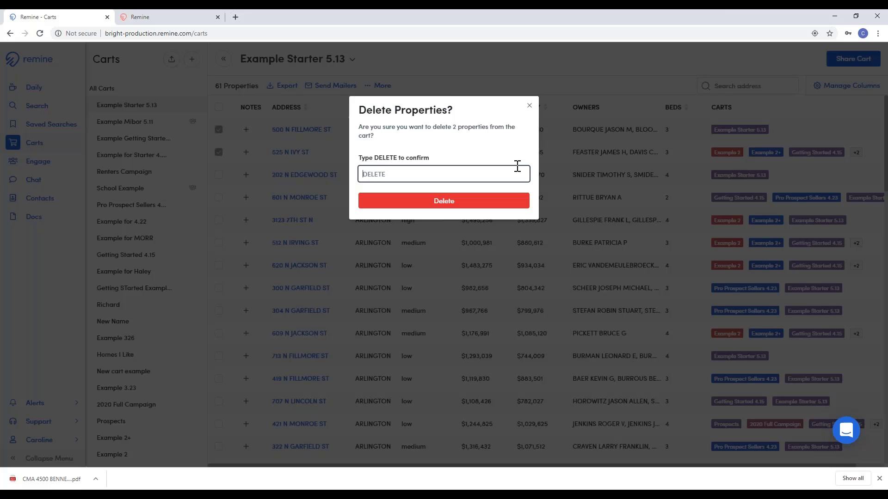
text(DE)
key(BackSpace)
key(Return)
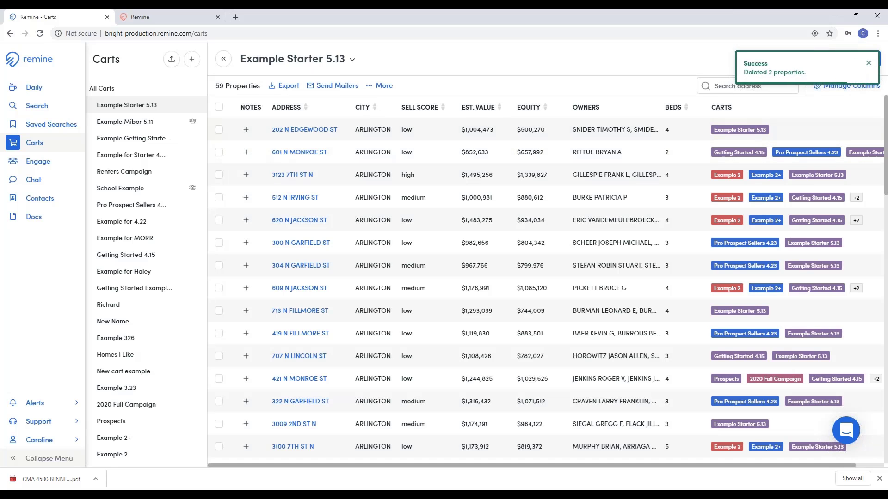
click(351, 61)
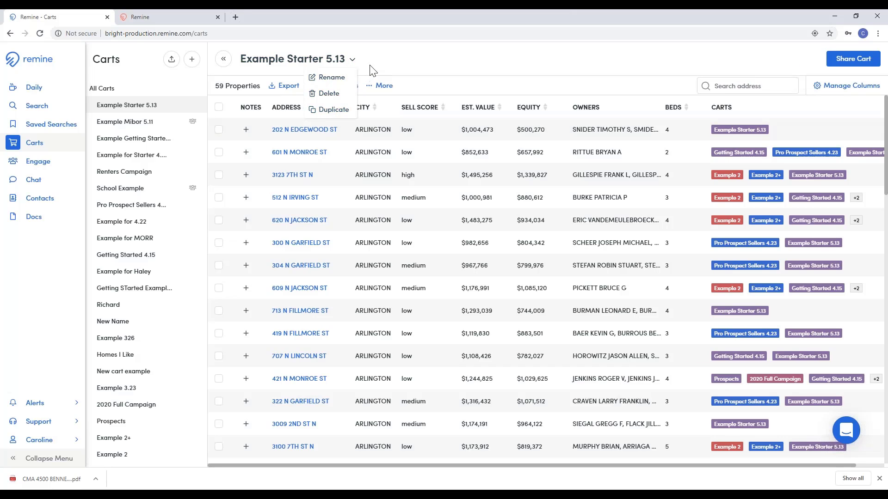
click(352, 61)
click(350, 61)
click(410, 69)
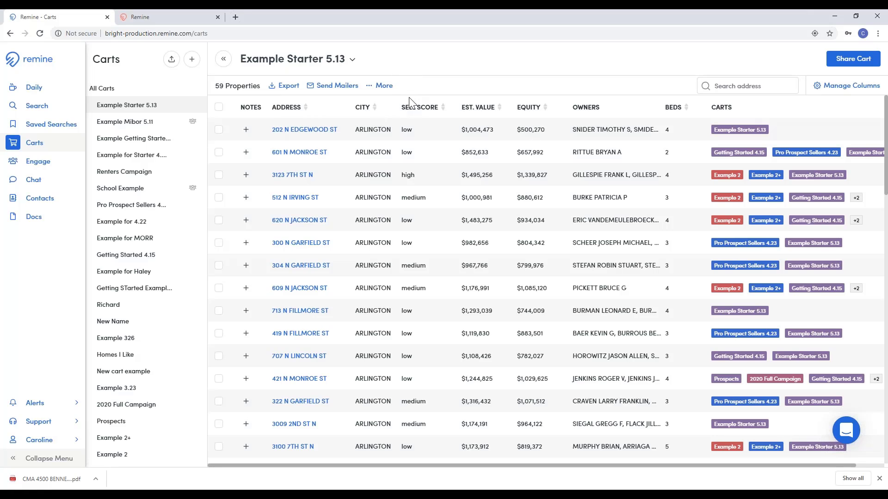
Step: Share the Example Starter 5.13 cart with the test contact found by searching 'TE'
click(864, 66)
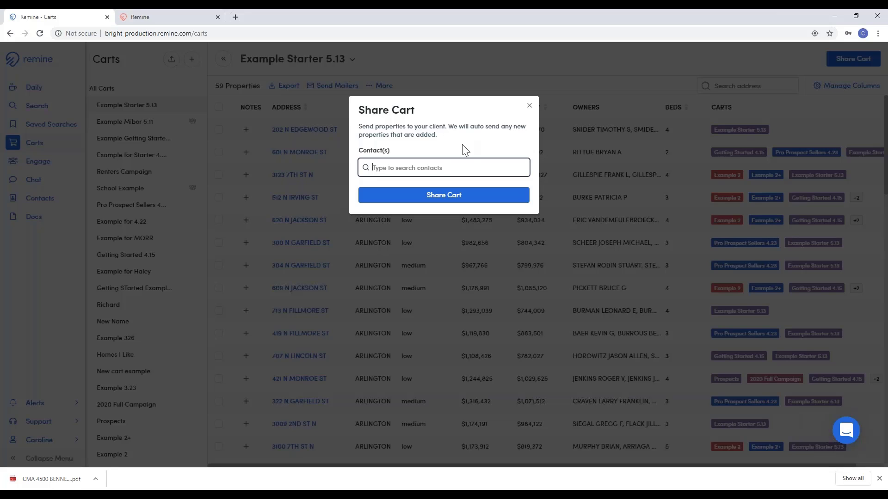
click(369, 167)
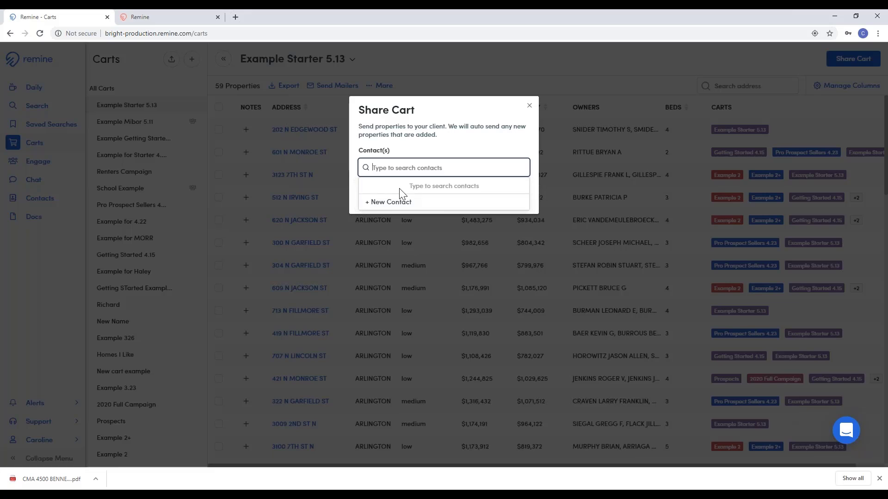
click(453, 162)
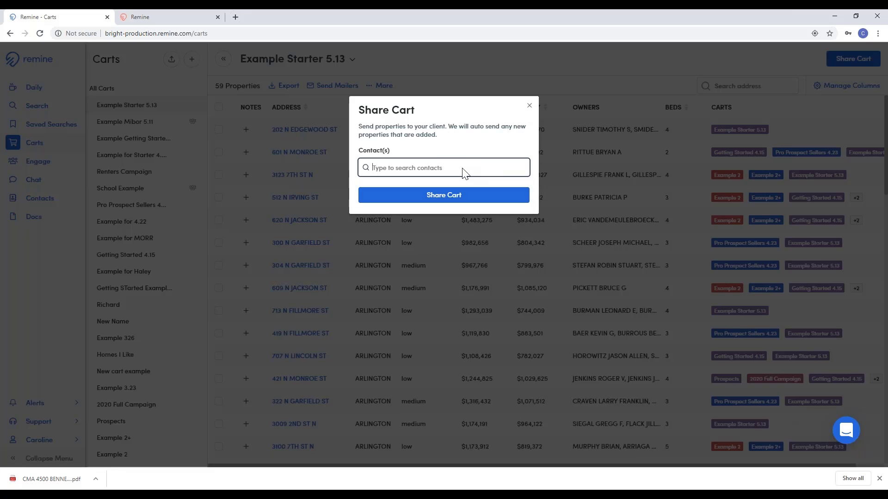
text(TEST)
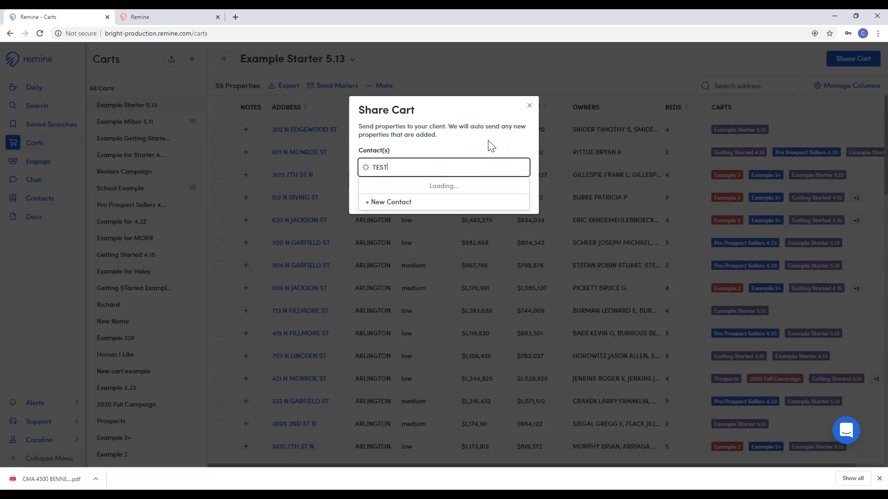
click(442, 186)
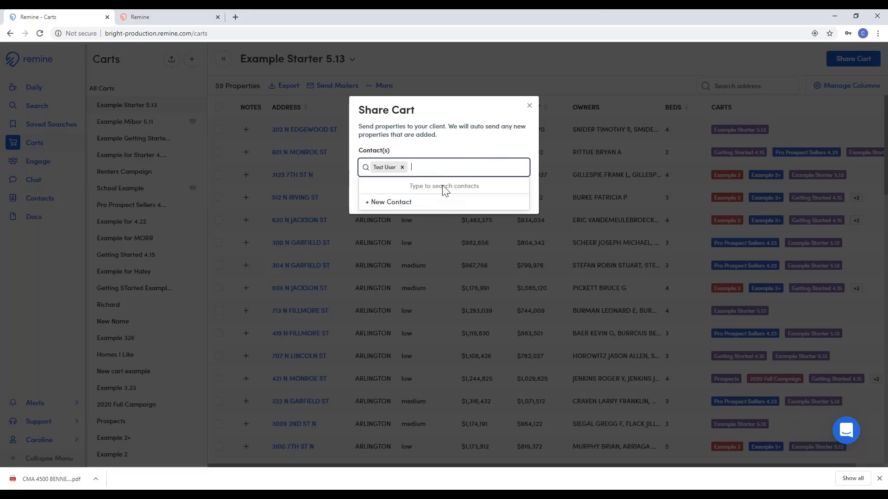
click(441, 155)
click(427, 195)
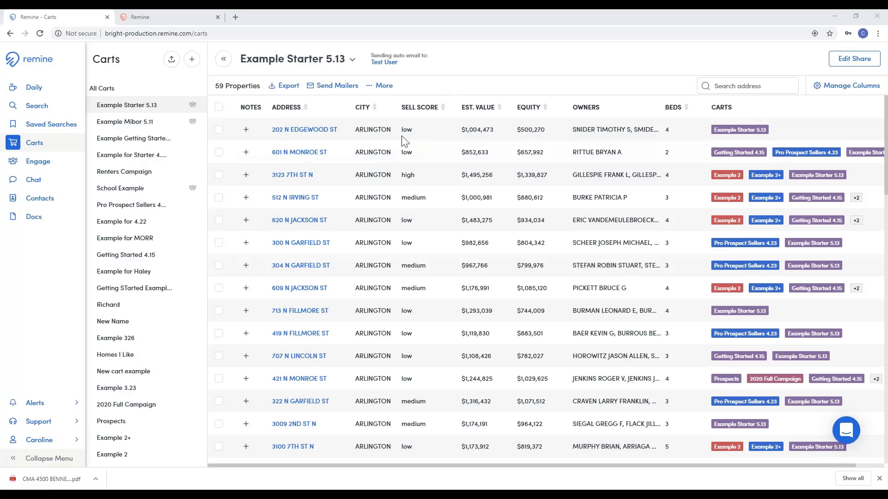
click(192, 59)
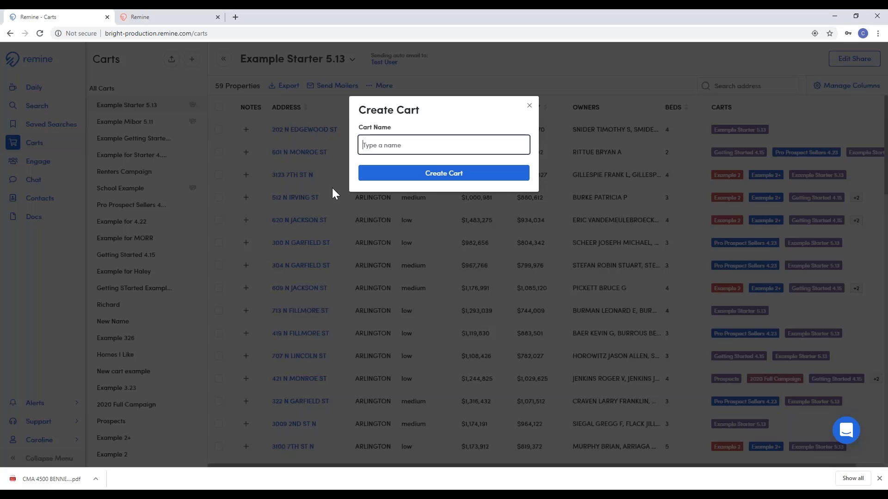
click(529, 106)
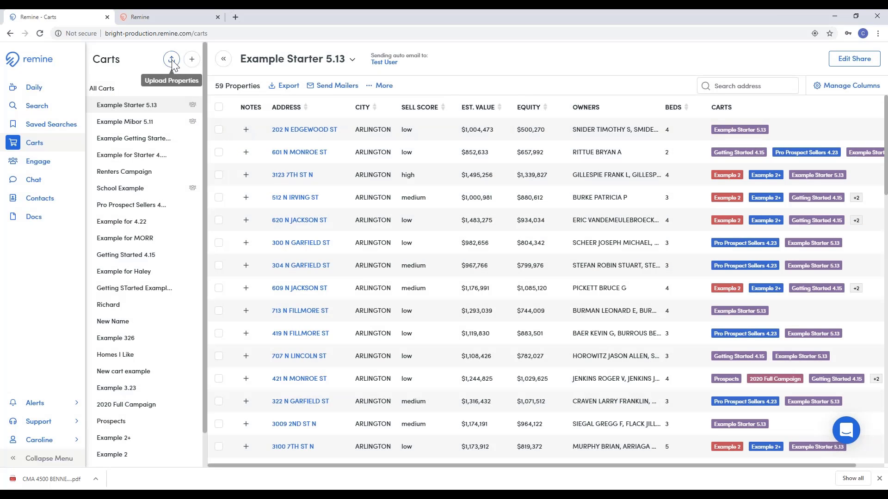
click(171, 60)
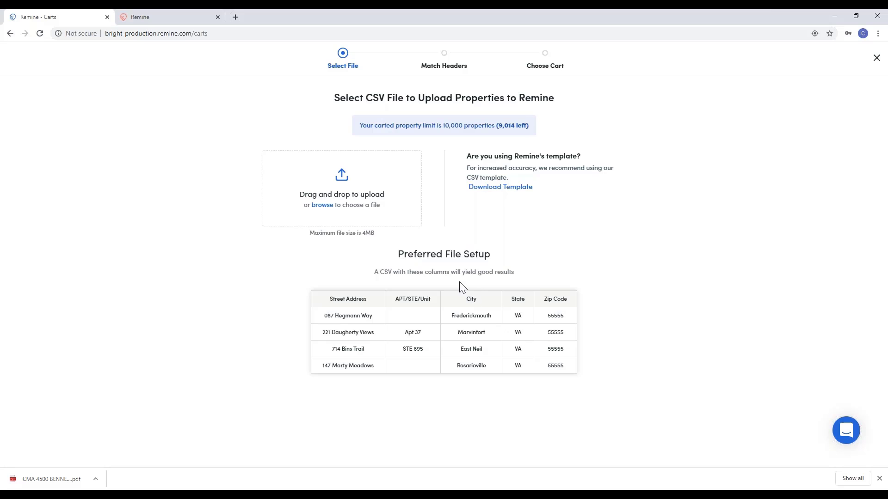
click(876, 58)
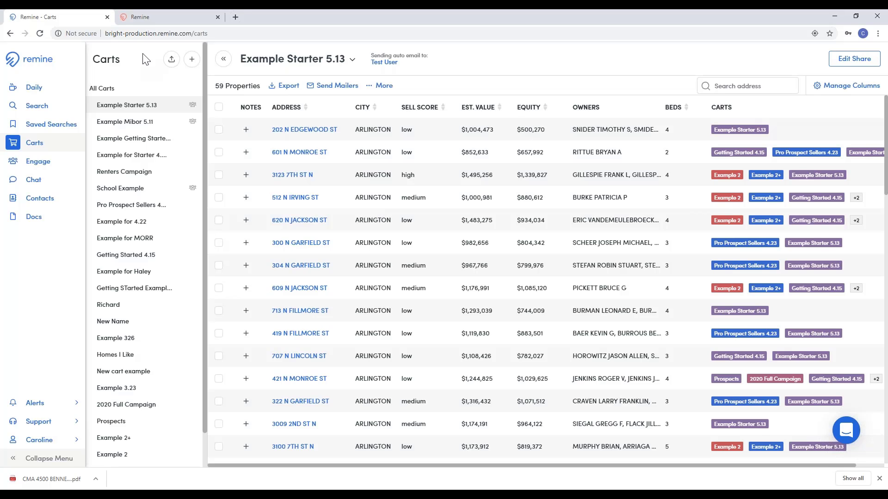
click(36, 164)
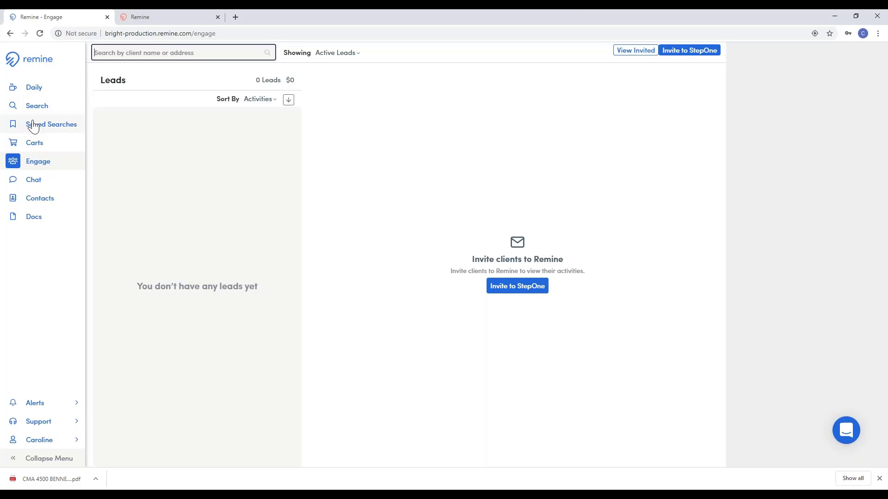
Step: Go through the Chat page to the Contacts list showing the two saved contacts
click(48, 184)
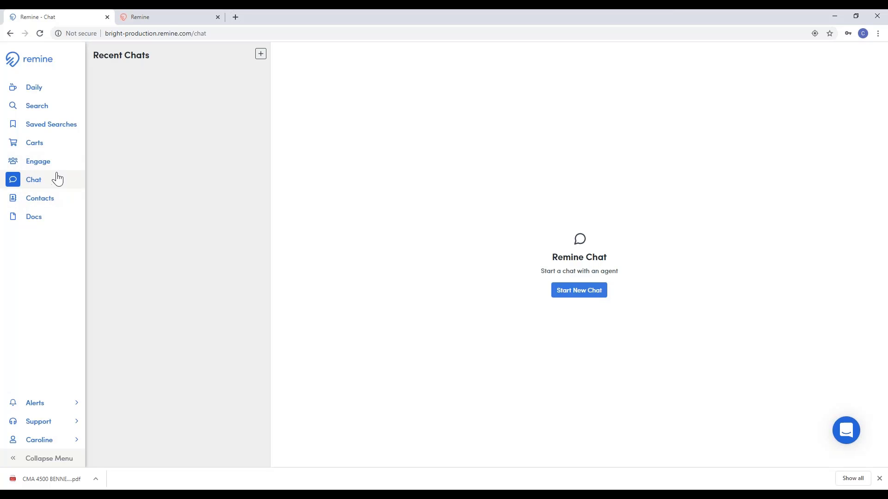
click(16, 198)
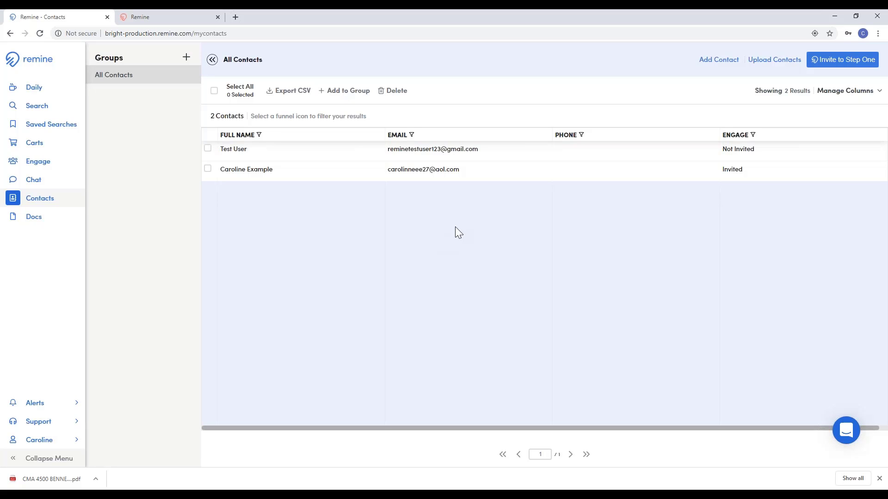
click(775, 61)
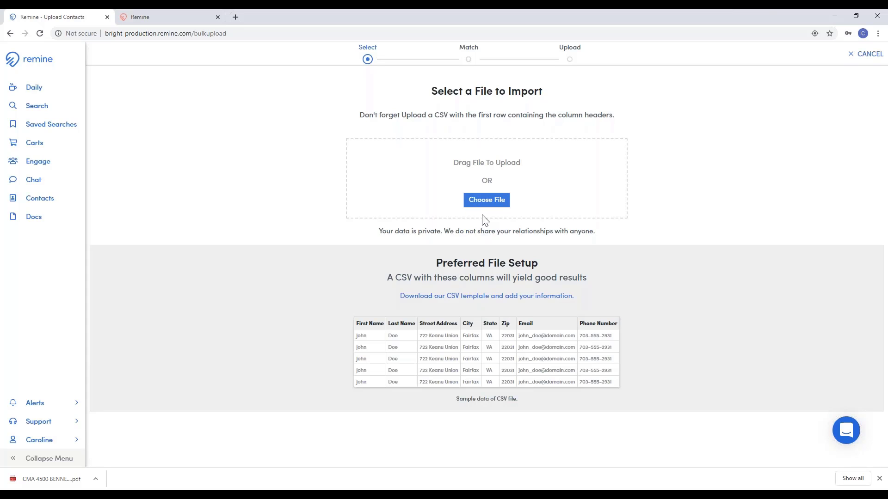
click(863, 55)
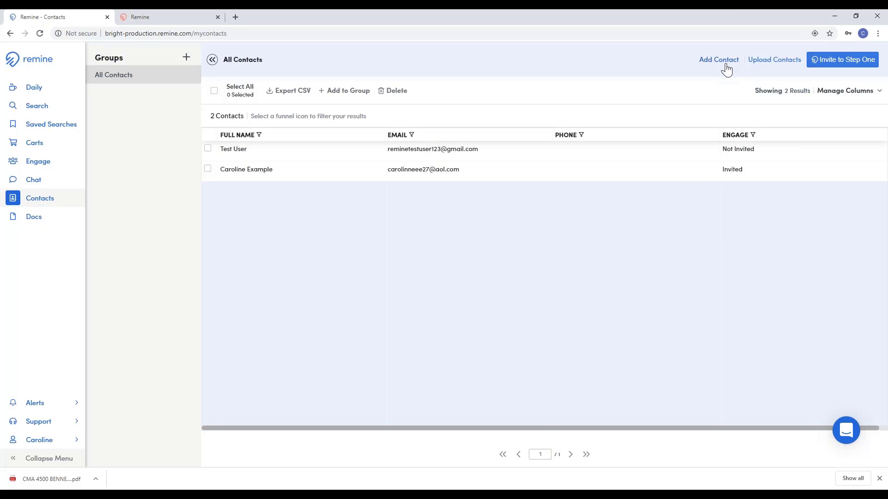
click(726, 61)
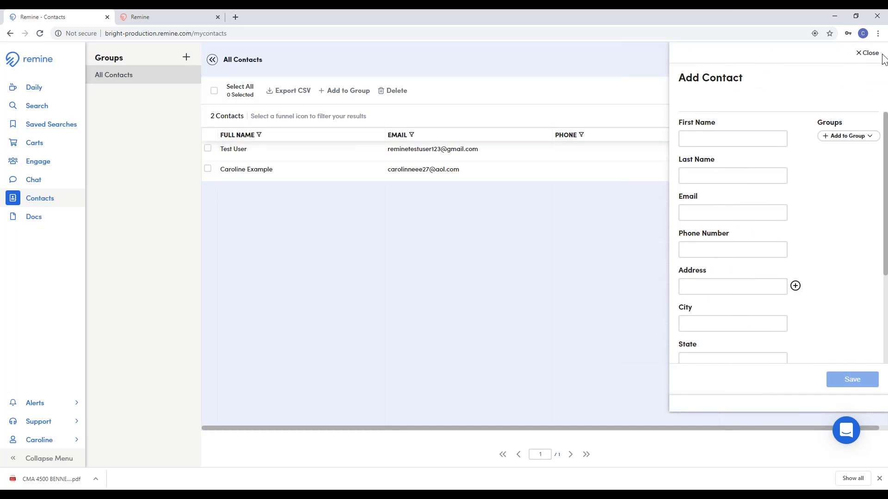
click(861, 56)
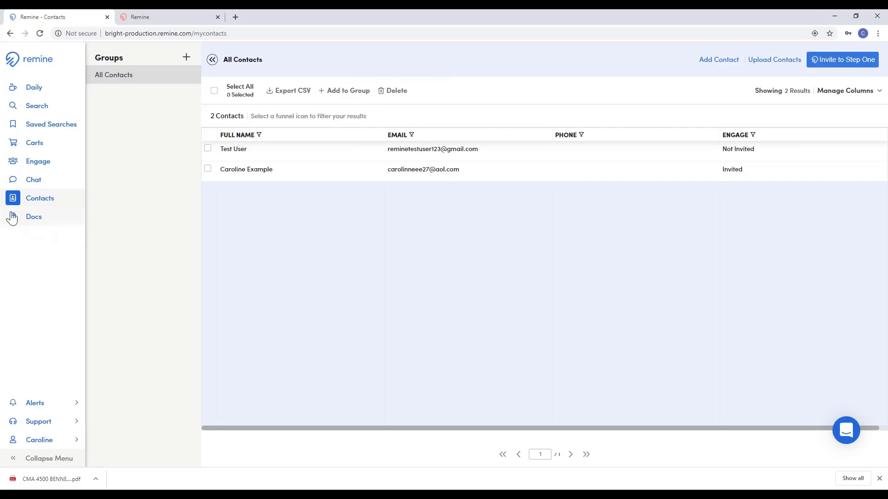
click(48, 226)
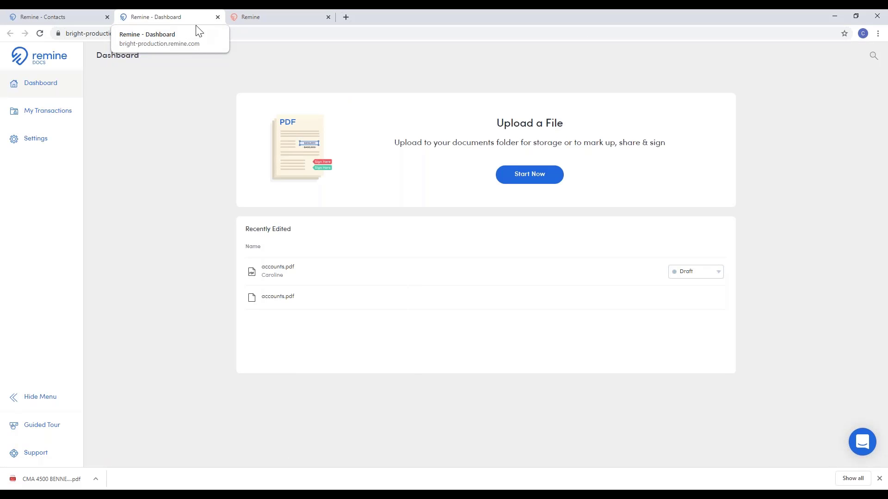
click(218, 18)
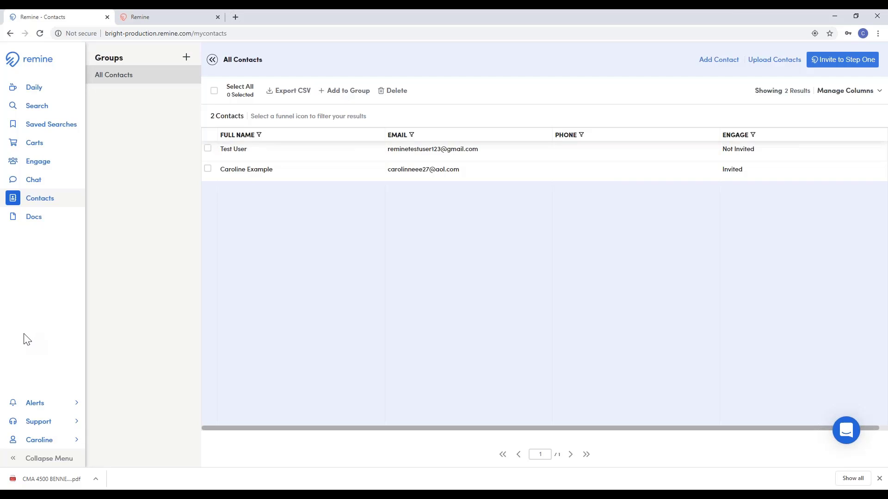
Step: Log out from the account menu and sign back in with the saved credentials
click(55, 446)
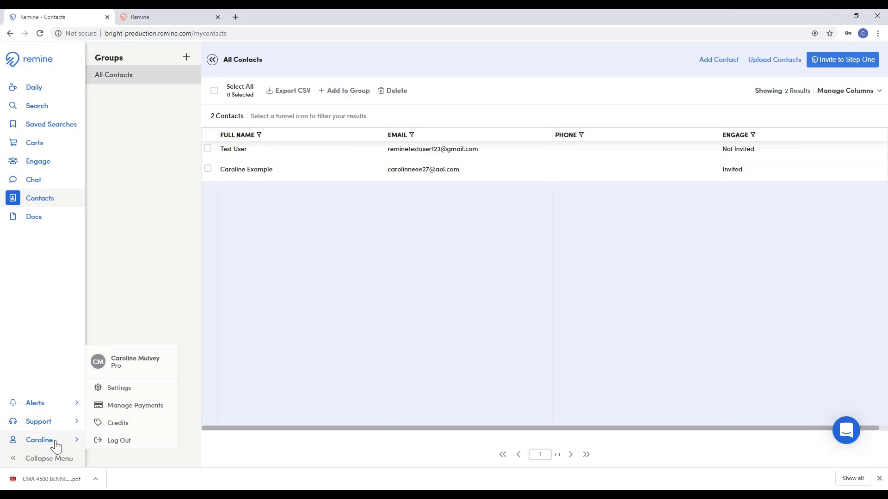
click(111, 397)
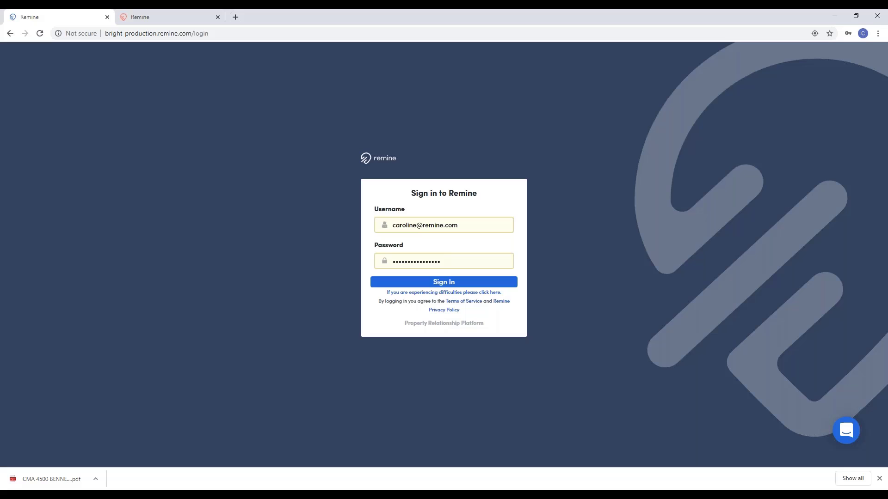
click(433, 283)
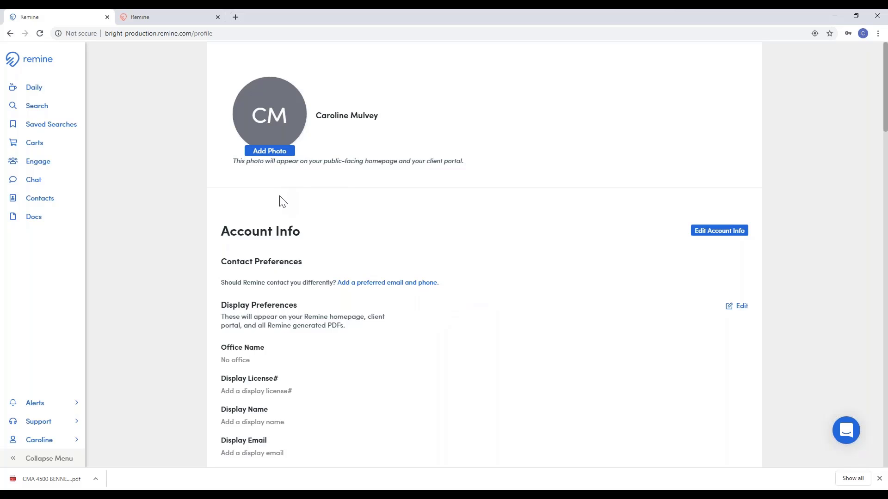
Step: Scroll through the profile settings and highlight 'URL is permanent' in the Social Profile section
scroll(277, 199, down, 2)
scroll(289, 180, down, 5)
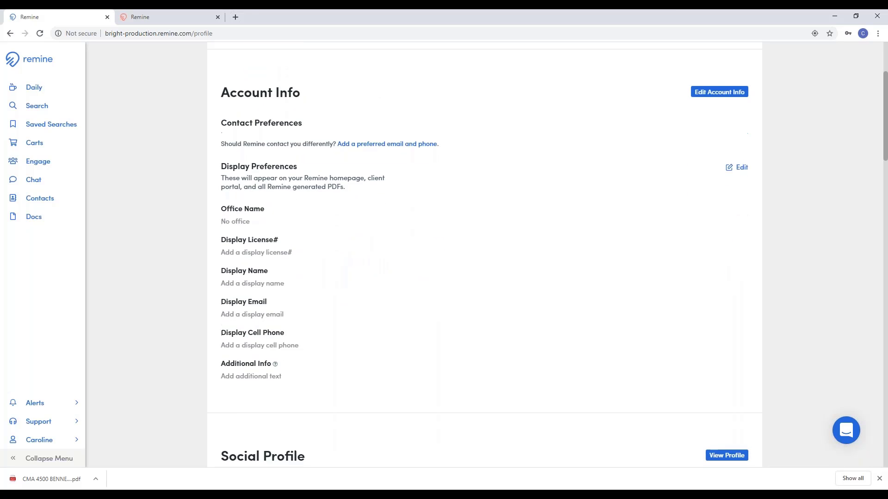
scroll(291, 185, down, 6)
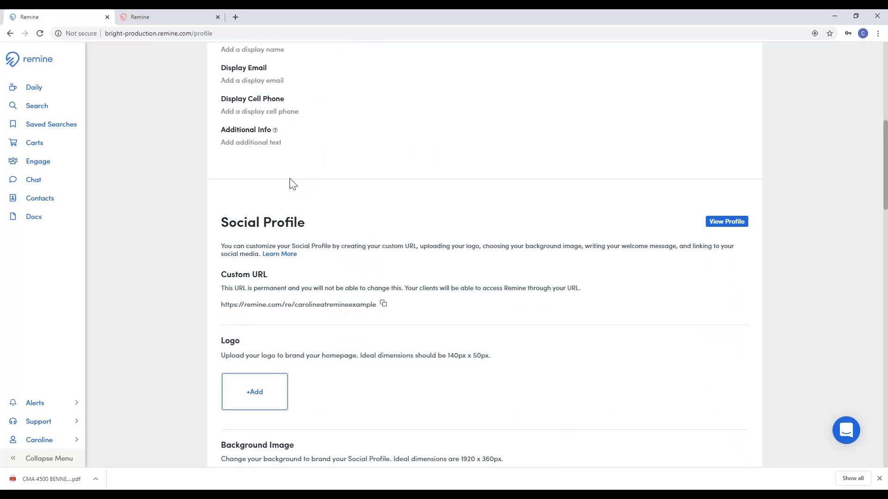
scroll(281, 230, down, 6)
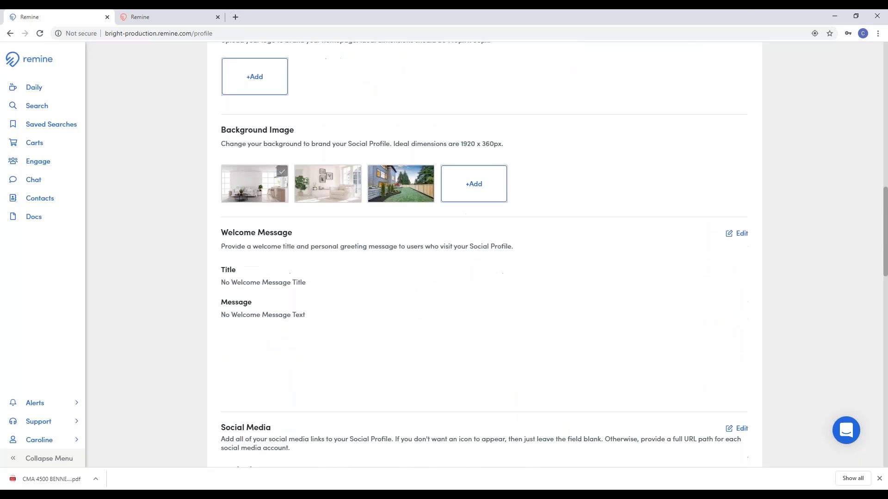
scroll(274, 224, down, 3)
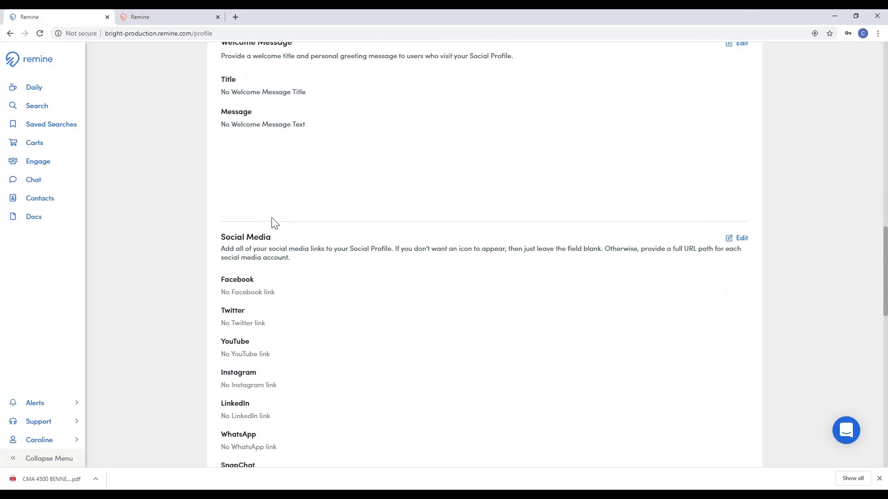
scroll(282, 207, up, 2)
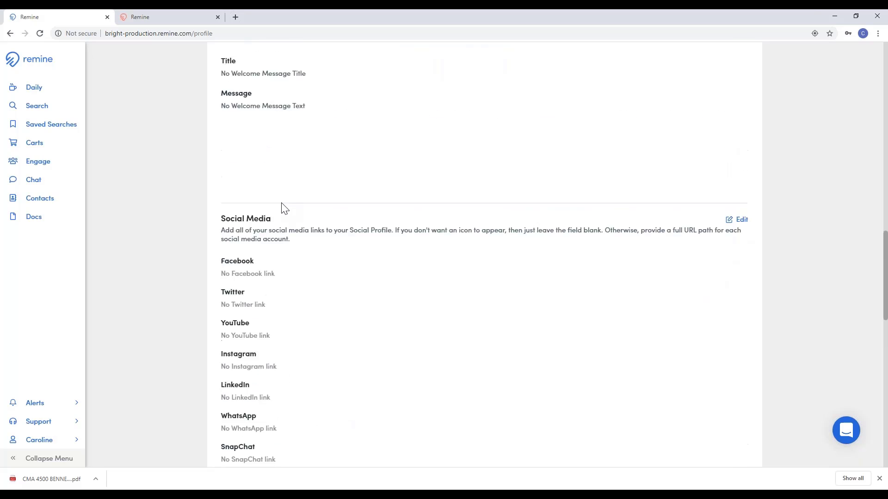
scroll(282, 207, down, 3)
scroll(283, 209, down, 3)
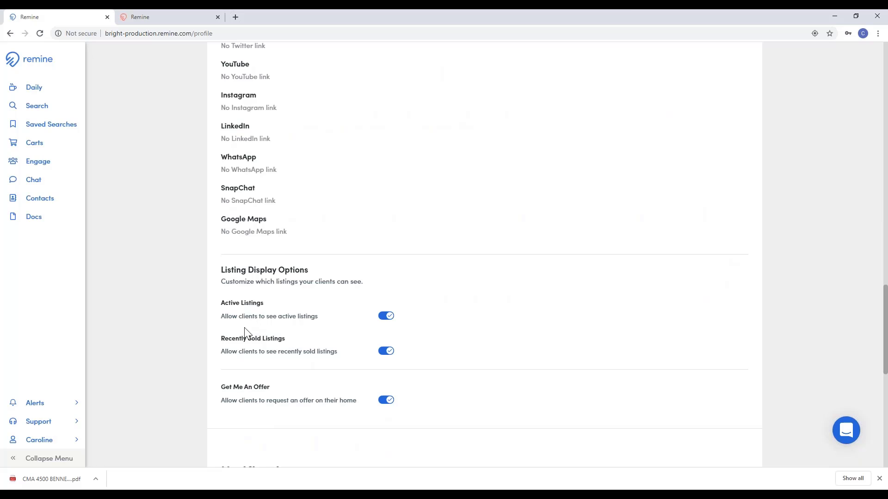
scroll(277, 285, up, 8)
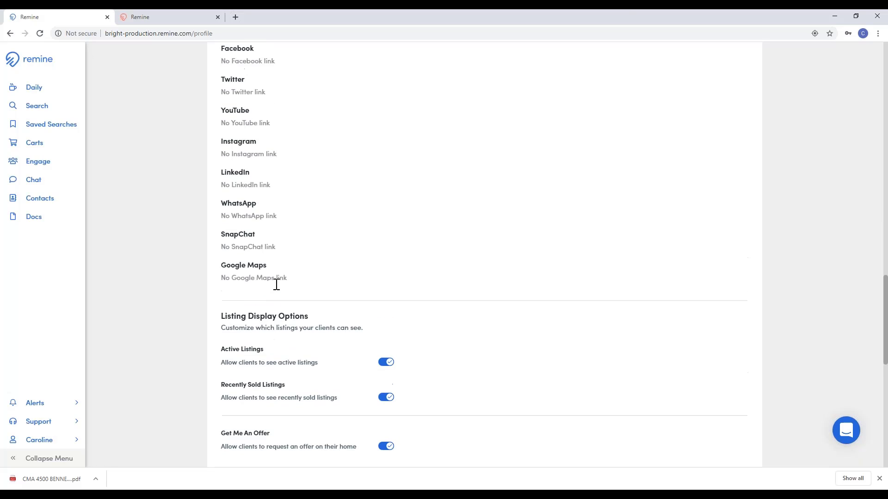
scroll(278, 278, up, 6)
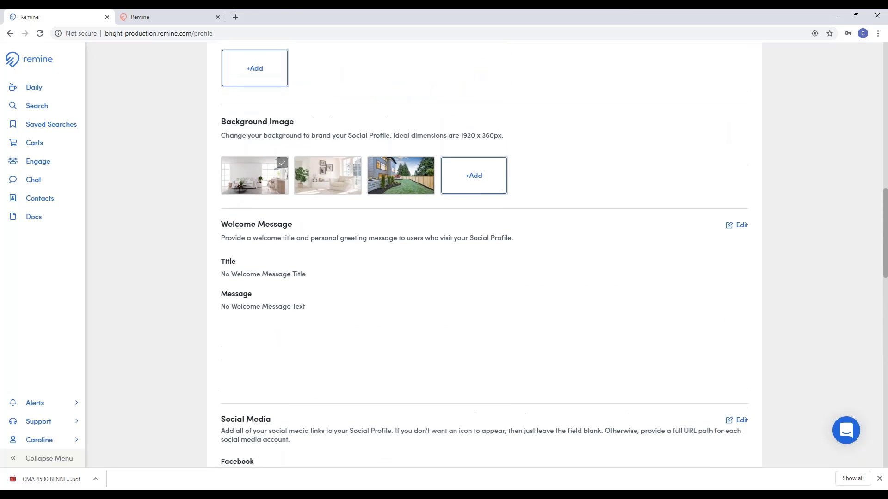
scroll(275, 272, up, 1)
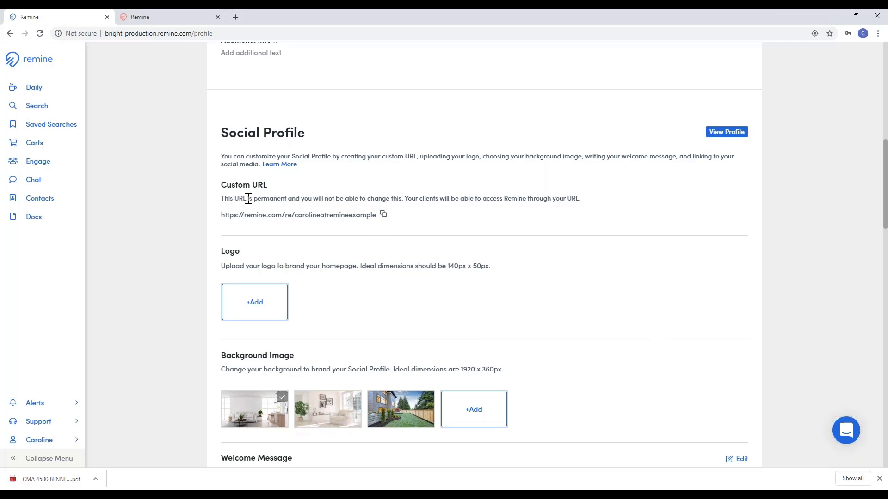
drag(235, 198, 289, 199)
scroll(259, 277, up, 1)
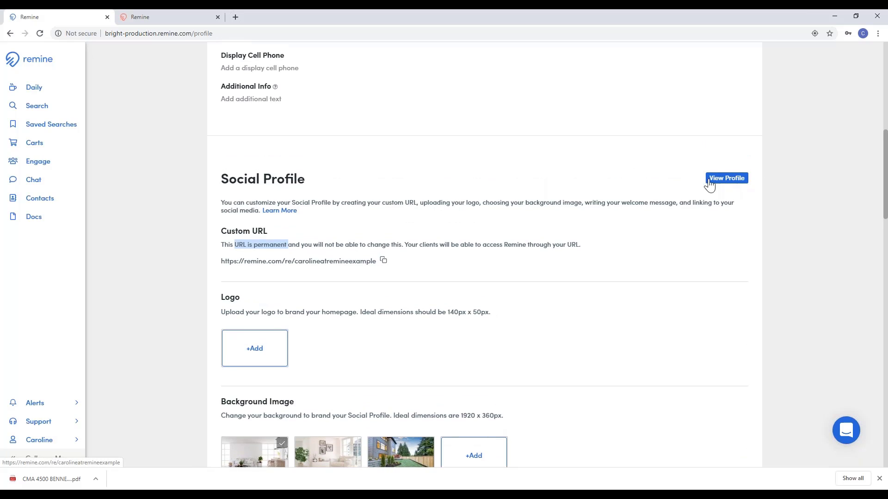
Step: Preview the client site's Discover page and the assigned agent's profile, then close that tab
click(155, 21)
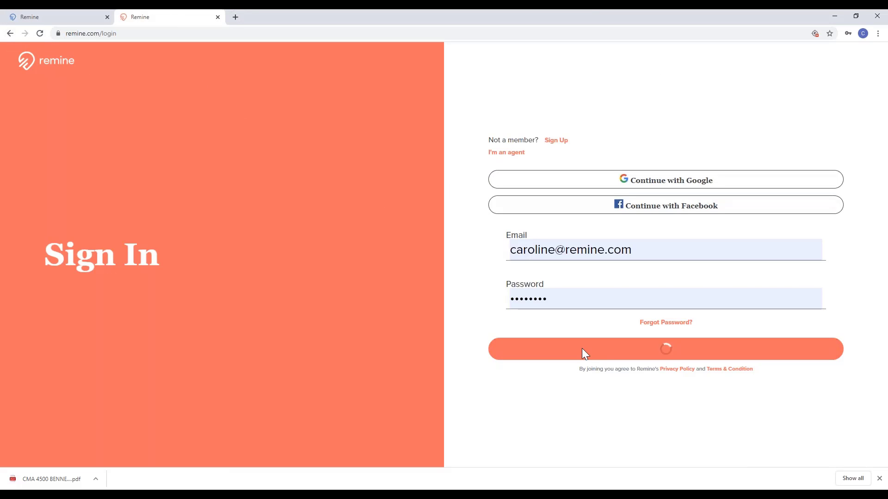
click(665, 352)
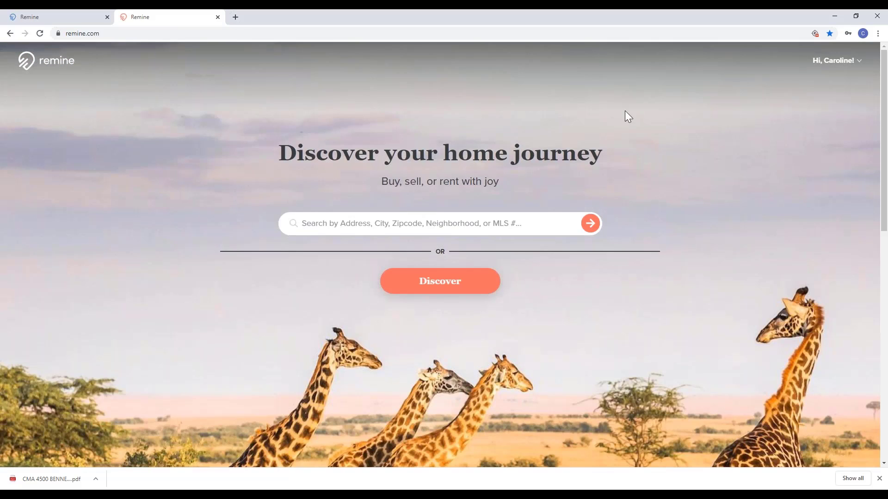
click(444, 288)
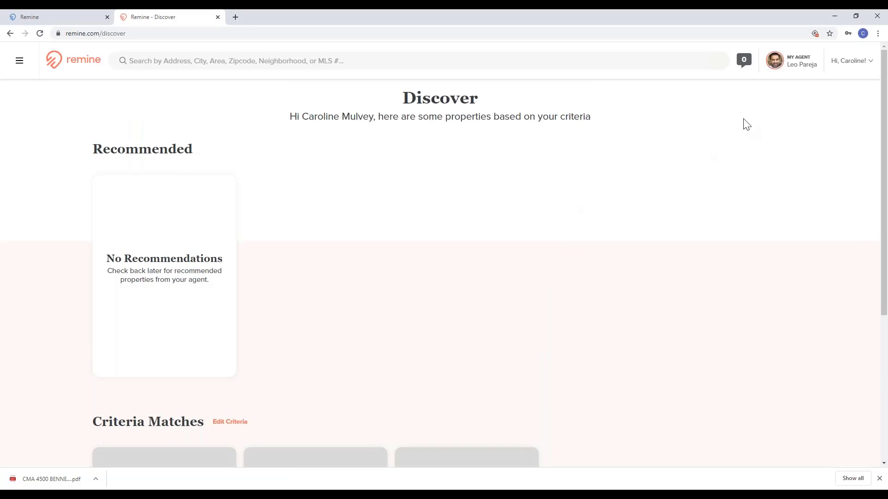
click(805, 63)
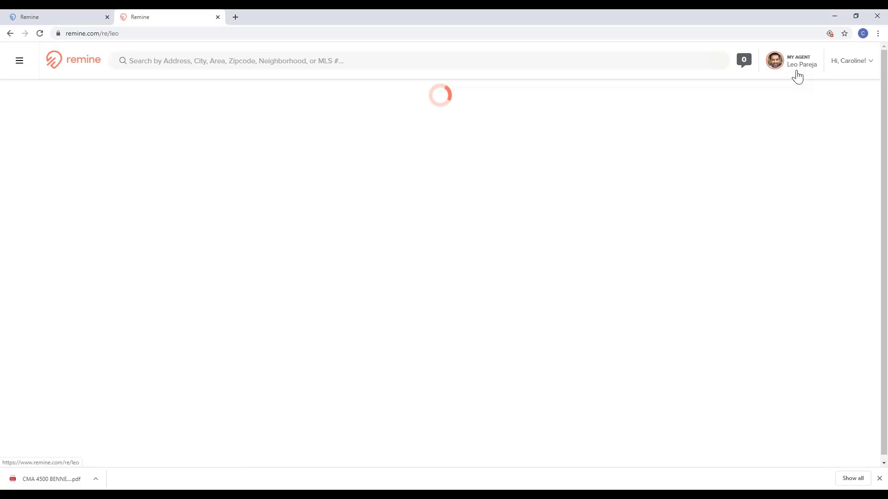
click(792, 69)
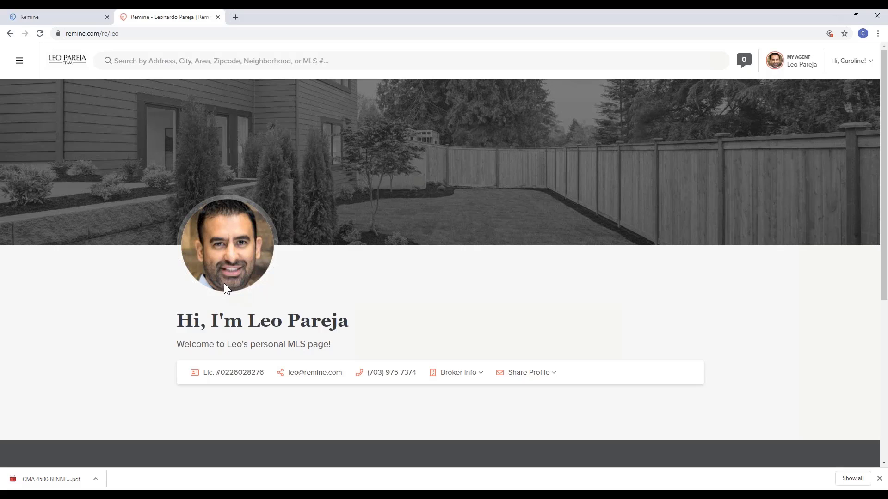
click(218, 17)
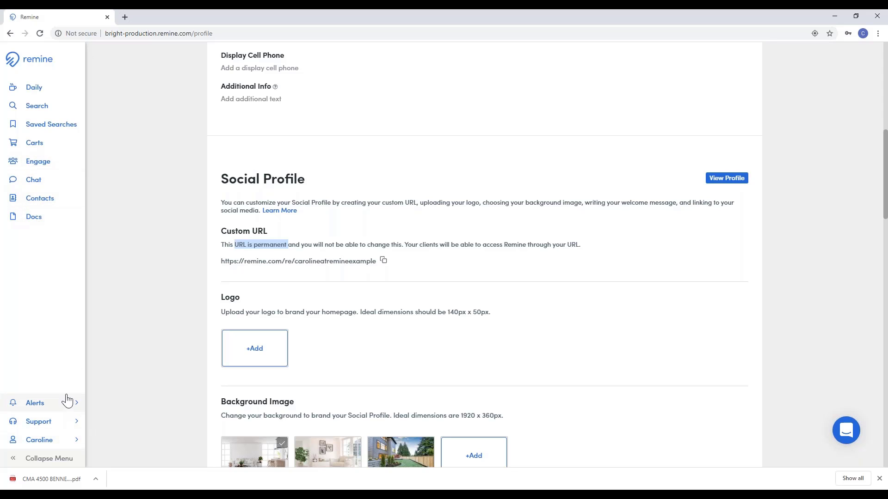
click(44, 431)
click(117, 421)
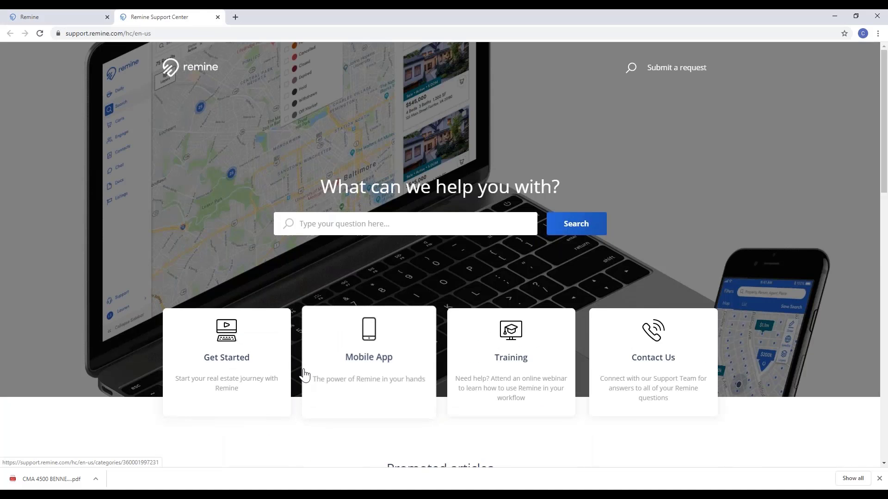
scroll(323, 268, down, 1)
right_click(326, 270)
click(315, 246)
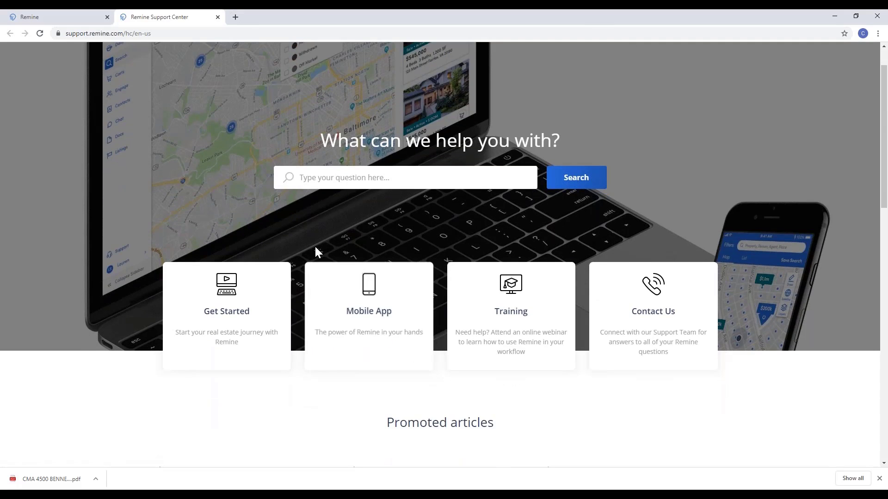
scroll(315, 250, down, 4)
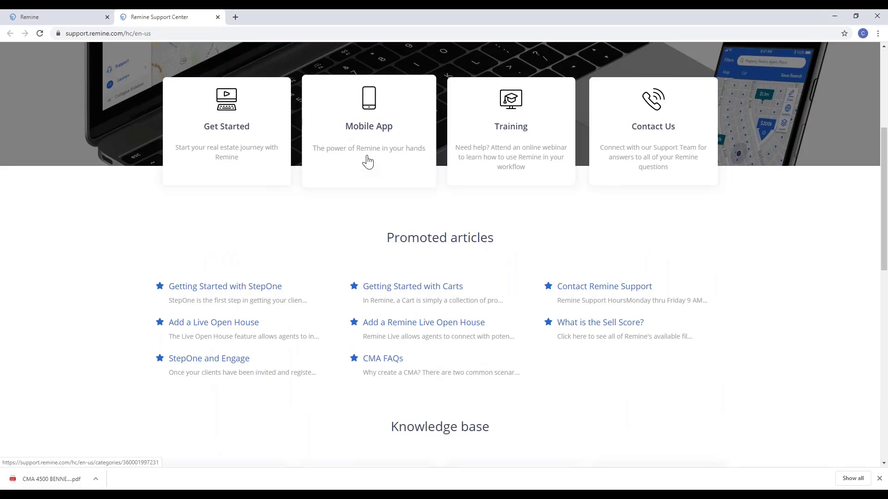
click(521, 153)
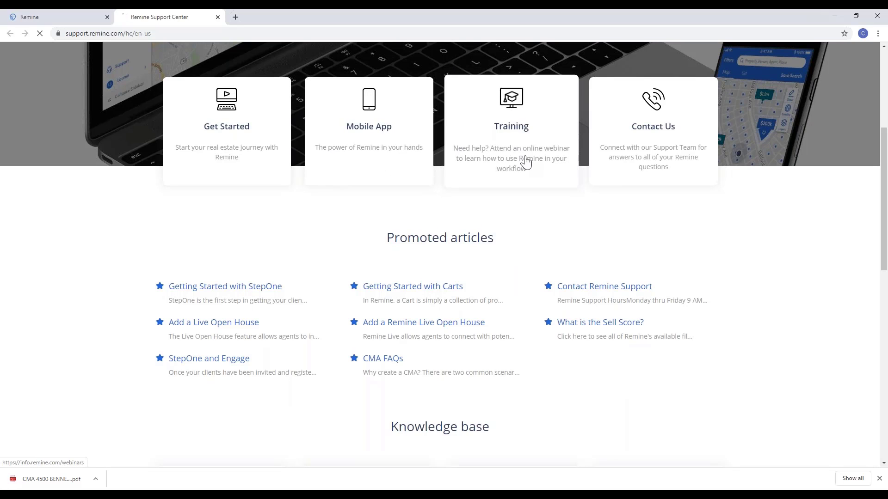
scroll(592, 248, down, 6)
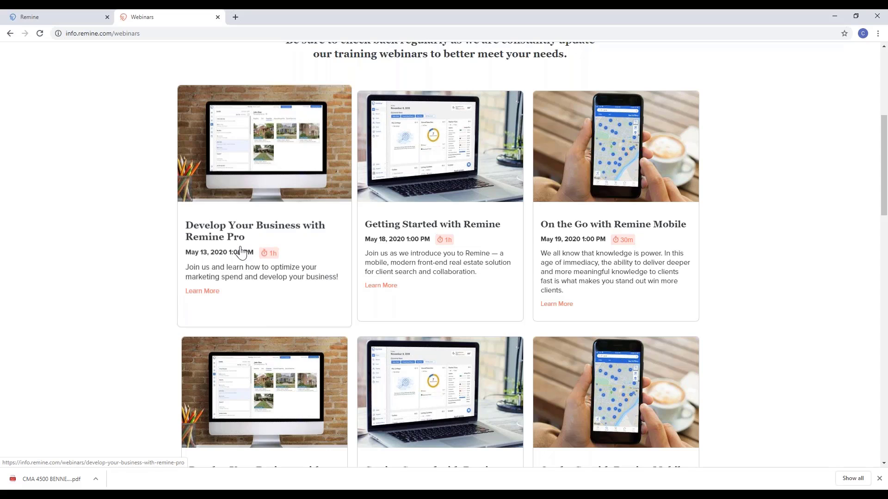
click(218, 18)
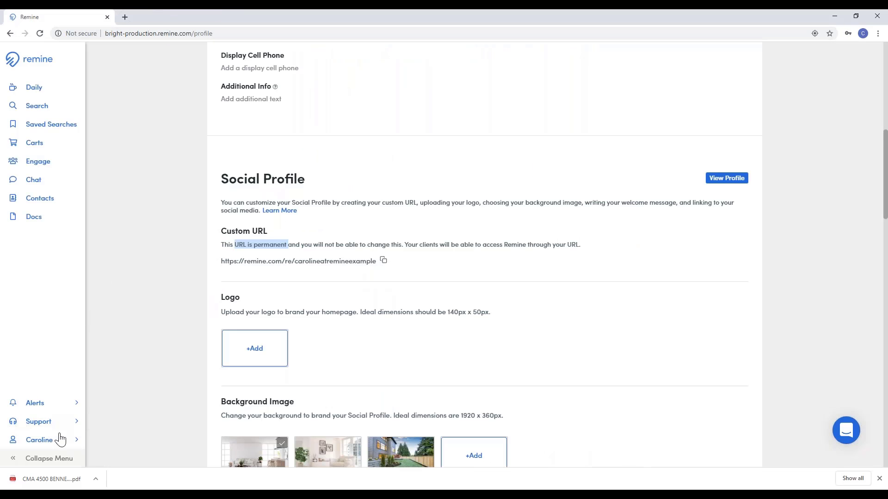
Step: Browse the Support help articles in the chat panel, then close the panel
click(846, 431)
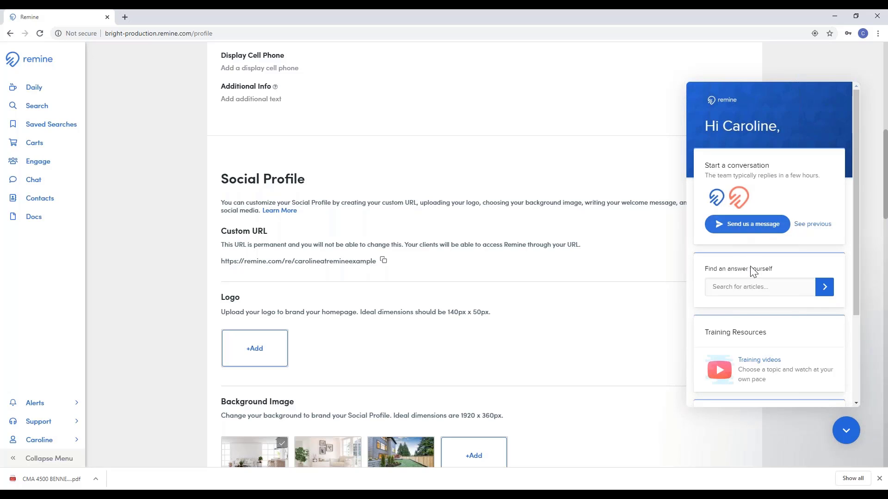
click(740, 287)
scroll(763, 274, down, 2)
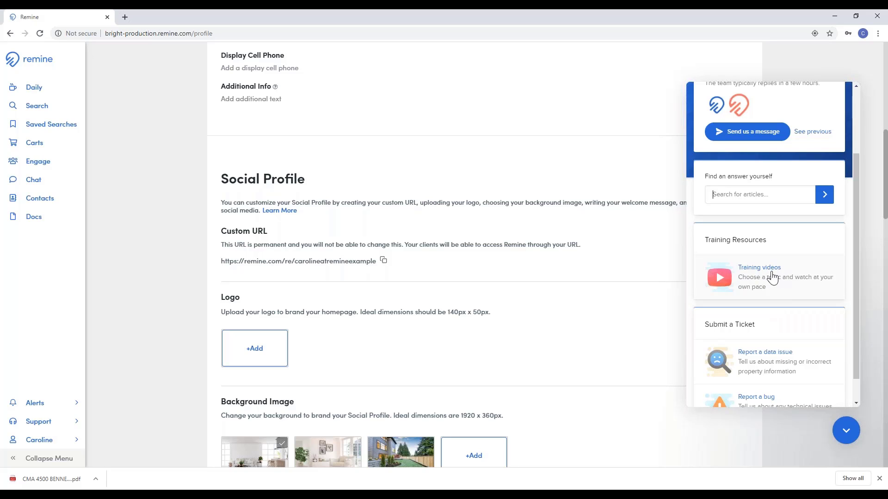
scroll(772, 269, down, 1)
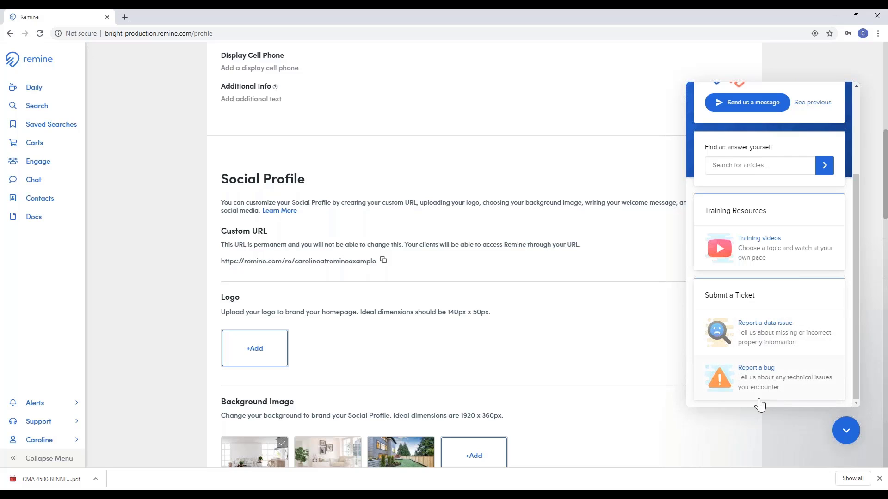
click(846, 430)
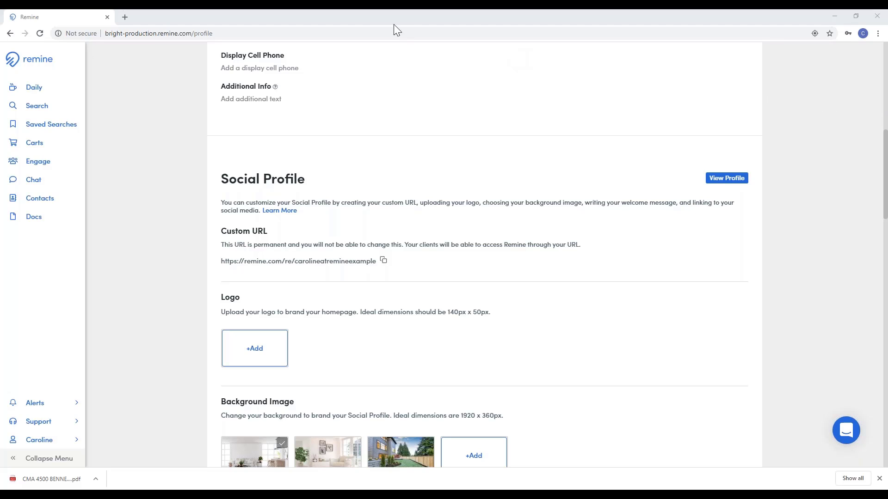
Step: Open the Daily dashboard, return to its top, and open the AccuWeather forecast card
click(55, 94)
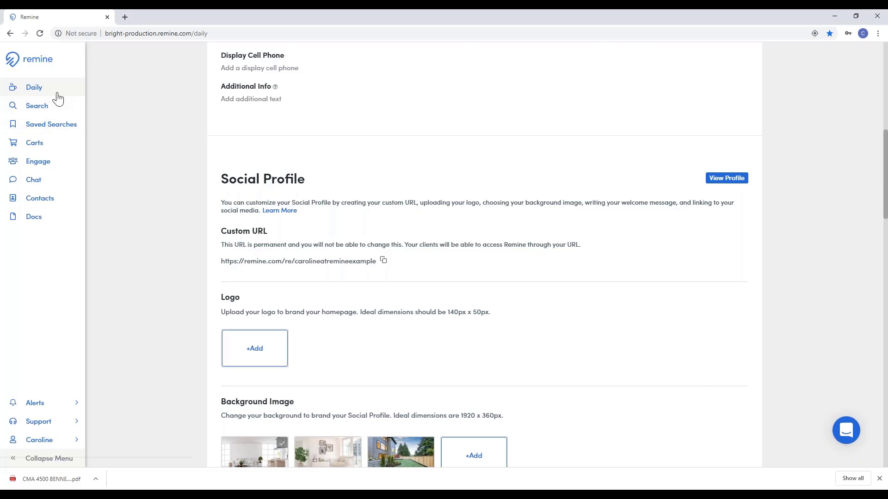
scroll(353, 156, up, 5)
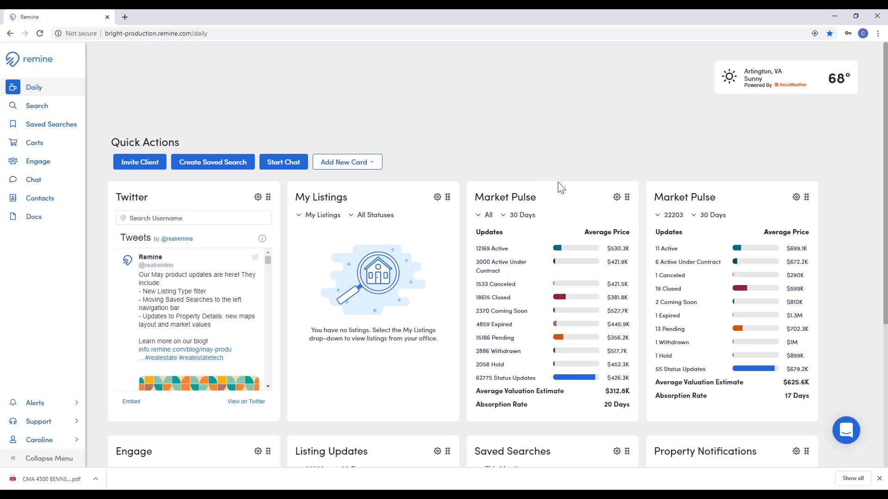
click(791, 86)
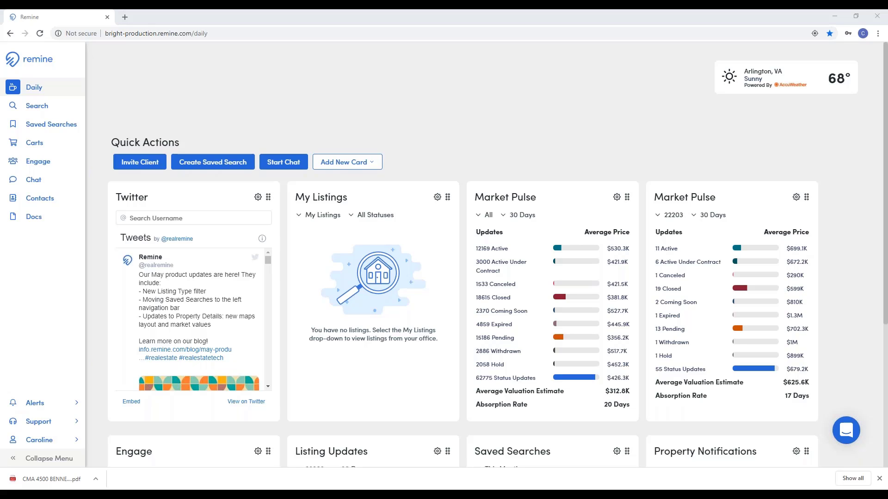
Step: Select both contacts in the Contacts list, then switch to the map Search page
click(40, 198)
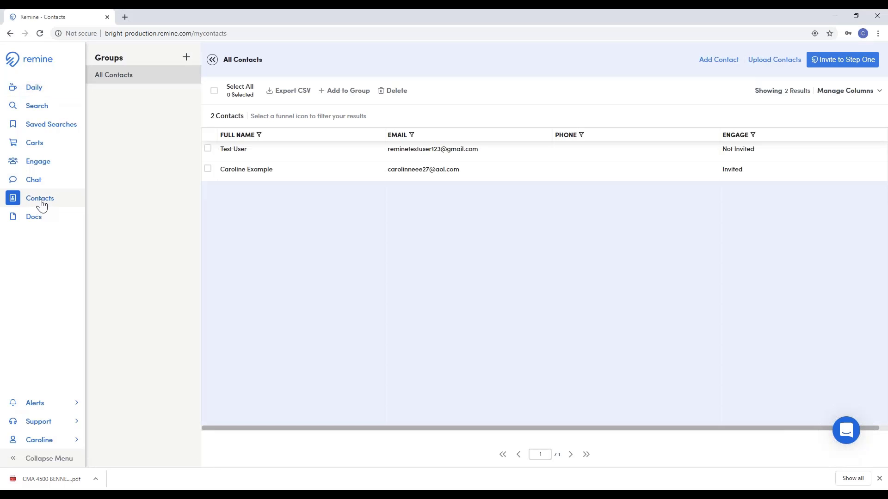
click(208, 149)
click(208, 168)
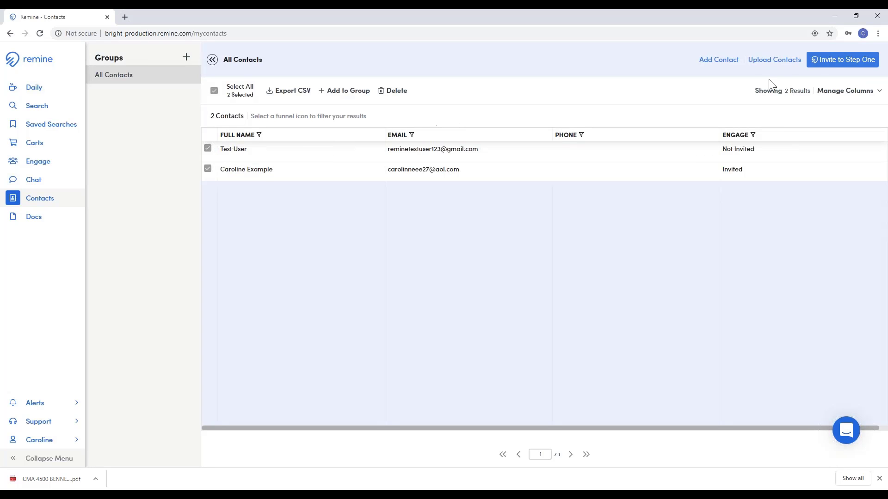
click(832, 64)
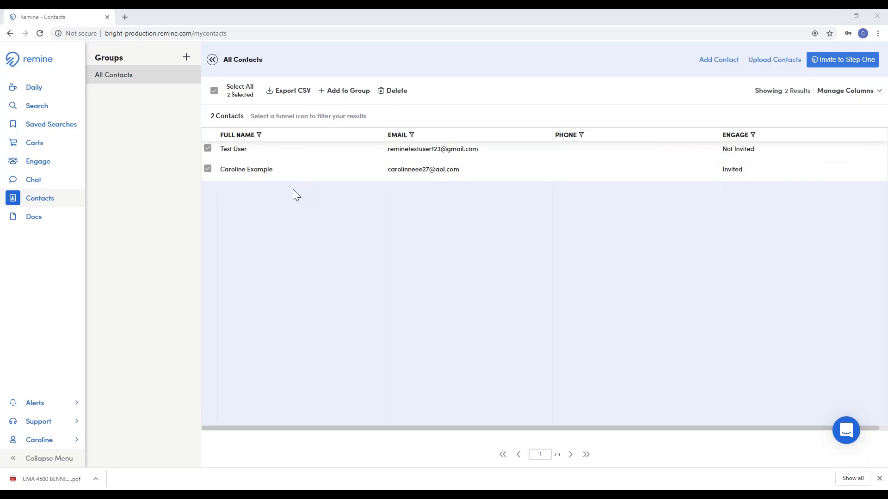
click(36, 106)
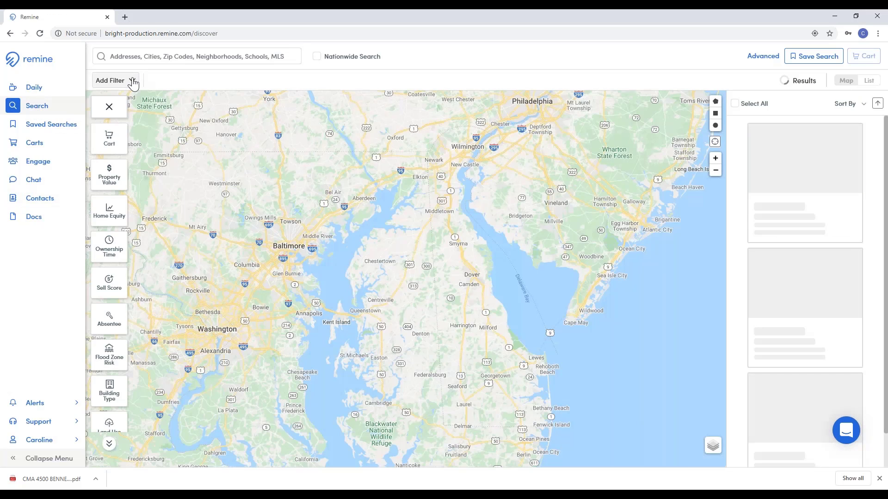
Step: Add a Status filter to the map search and open the $176,023 off-market Herndon condo
click(132, 82)
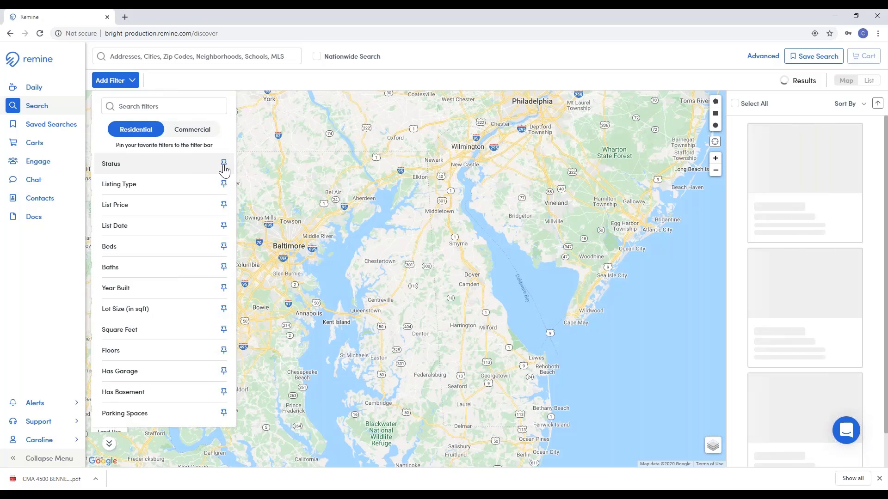
click(162, 82)
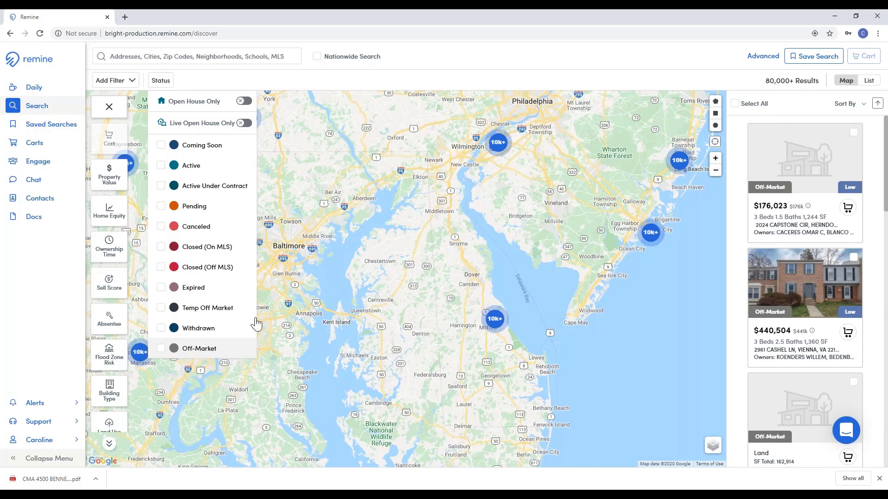
click(277, 89)
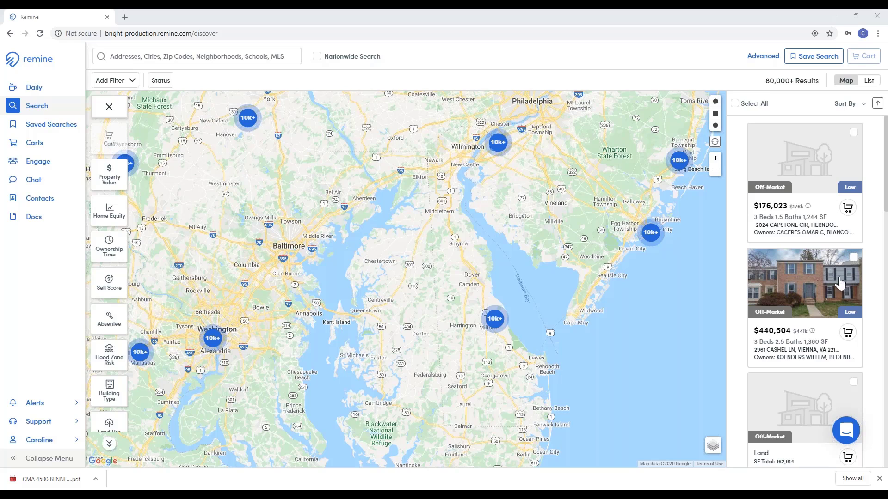
click(784, 243)
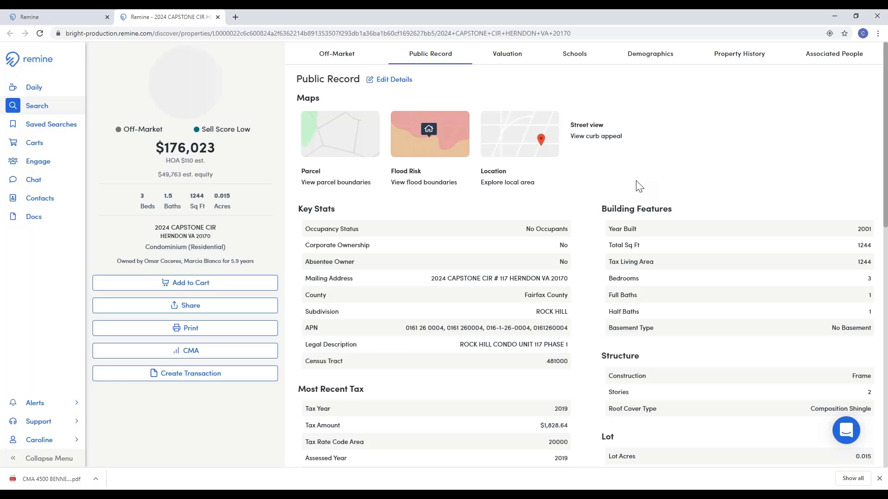
Step: Scroll through the condo's public record, equity and mortgage details, then jump to Associated People
scroll(636, 185, down, 7)
scroll(636, 184, down, 4)
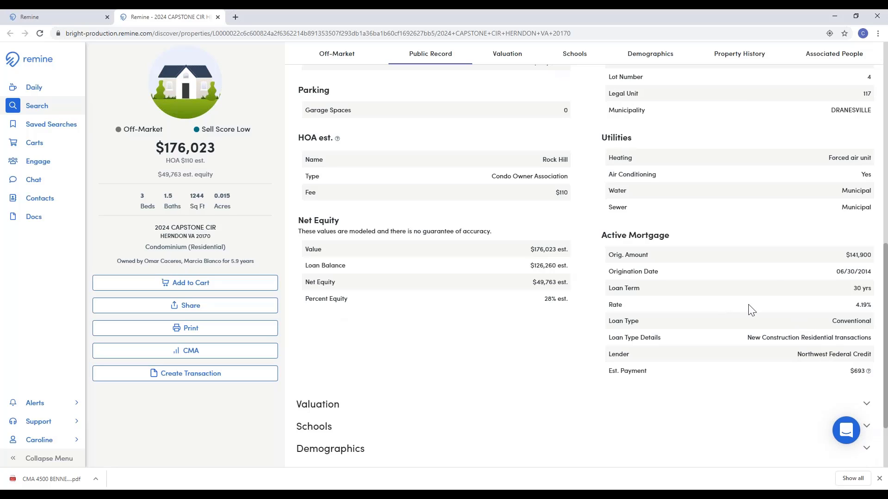
click(837, 55)
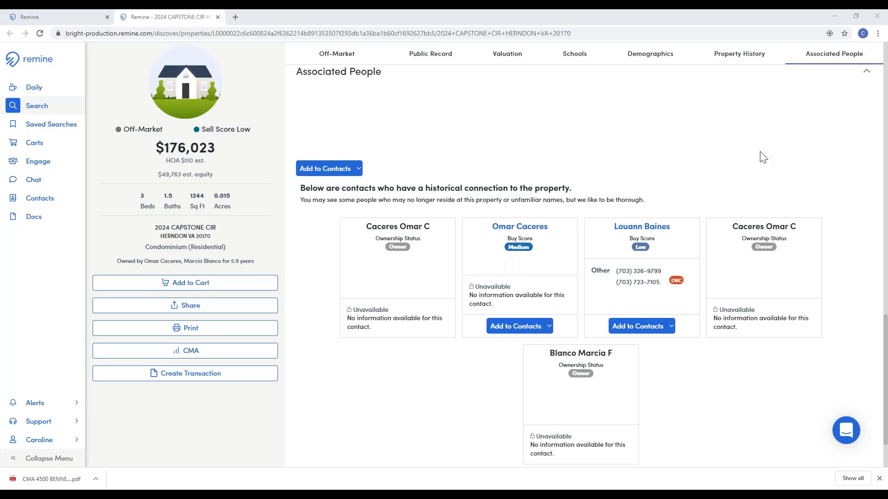
Step: Return to the map search, preview the Ownership Time filter, and click the address search box
click(29, 108)
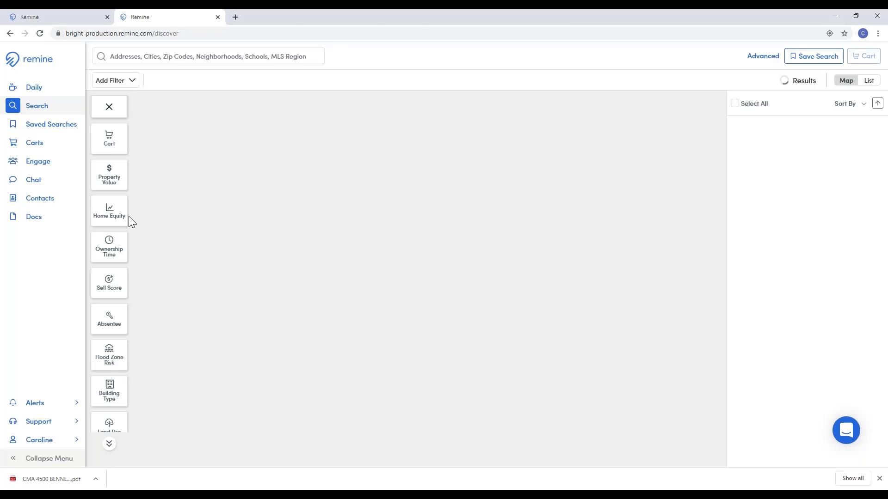
click(112, 250)
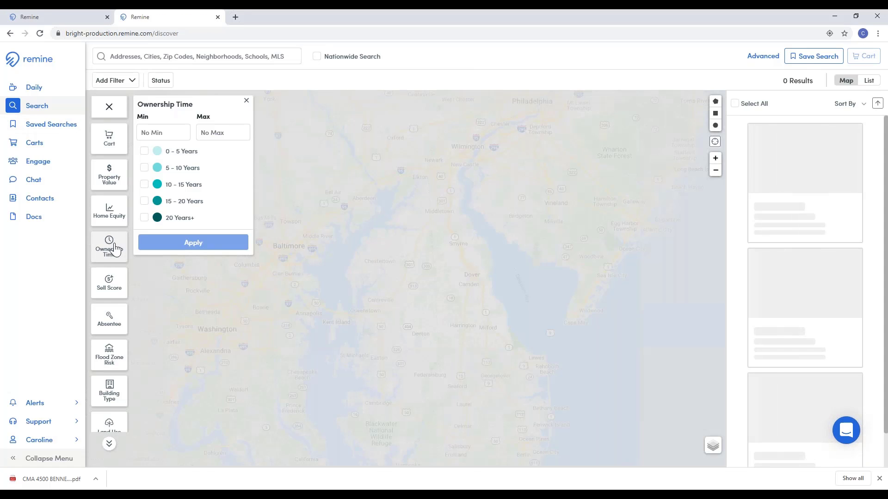
click(109, 246)
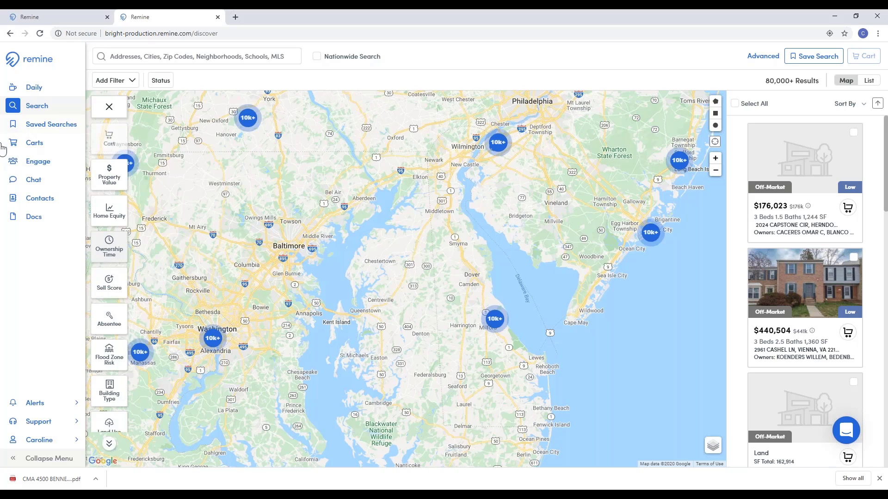
click(197, 56)
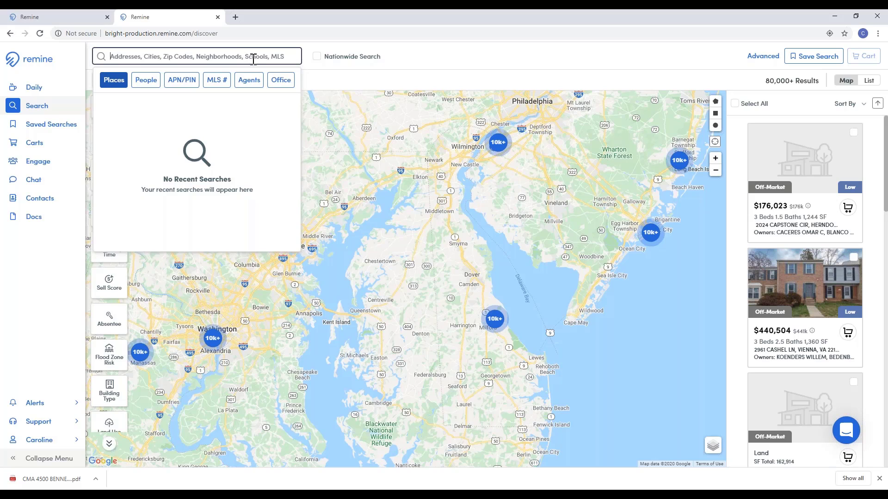
Step: Browse the Advanced Search form, close it, and bring up the account menu
click(763, 57)
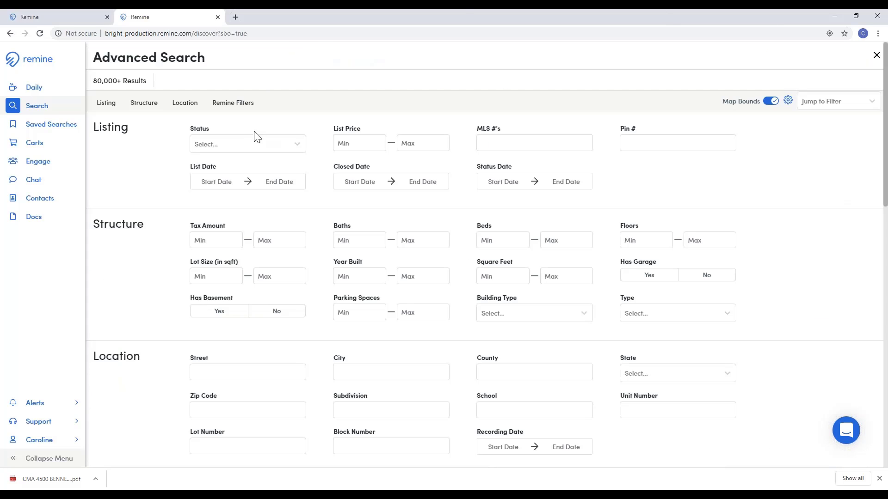
scroll(230, 171, down, 2)
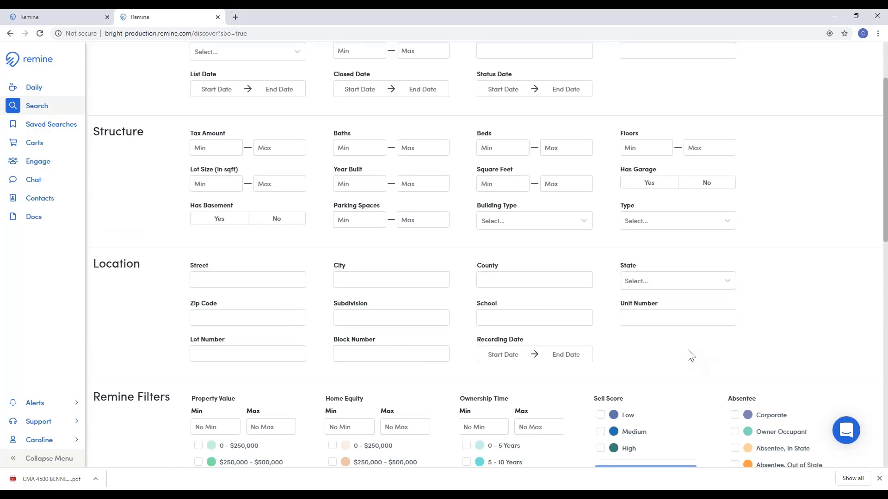
scroll(689, 356, up, 1)
scroll(691, 355, up, 2)
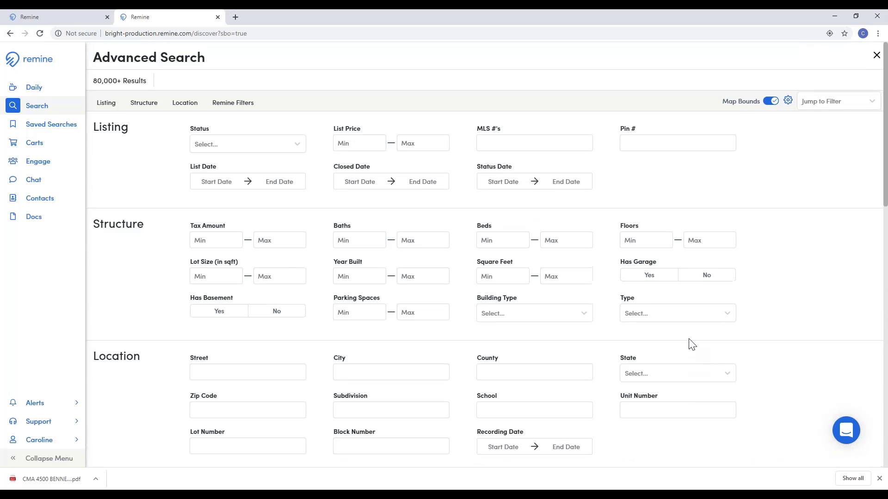
click(877, 56)
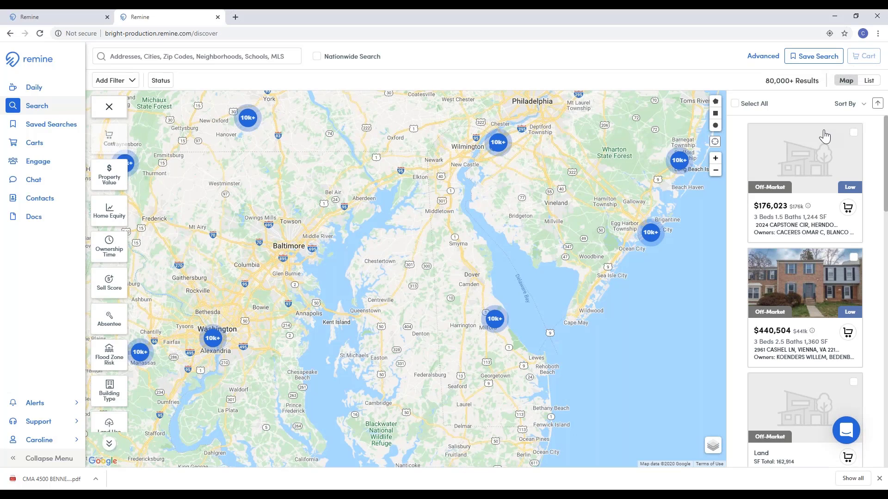
click(53, 446)
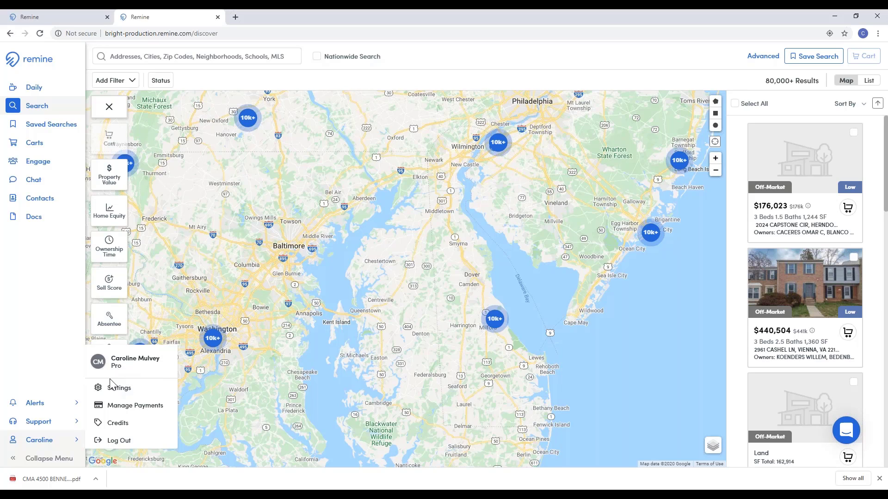
Step: Dismiss the account popup to return to the map search showing its 80,000+ results
click(48, 361)
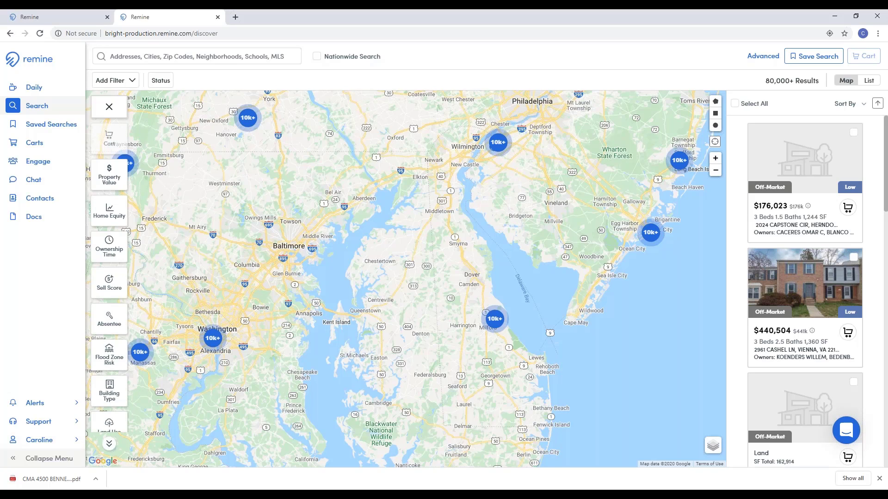
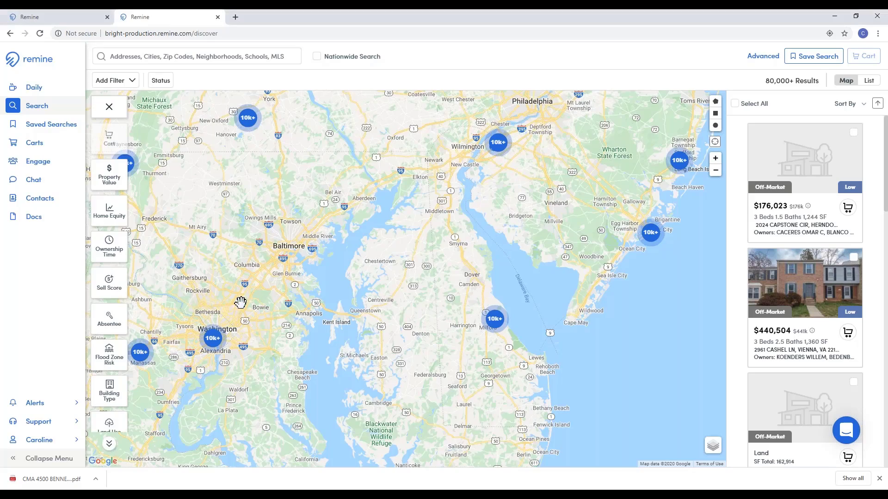
Step: Zoom the map to street level around Elgar St in North Springfield, showing 674 results
scroll(400, 387, up, 2)
scroll(379, 313, up, 4)
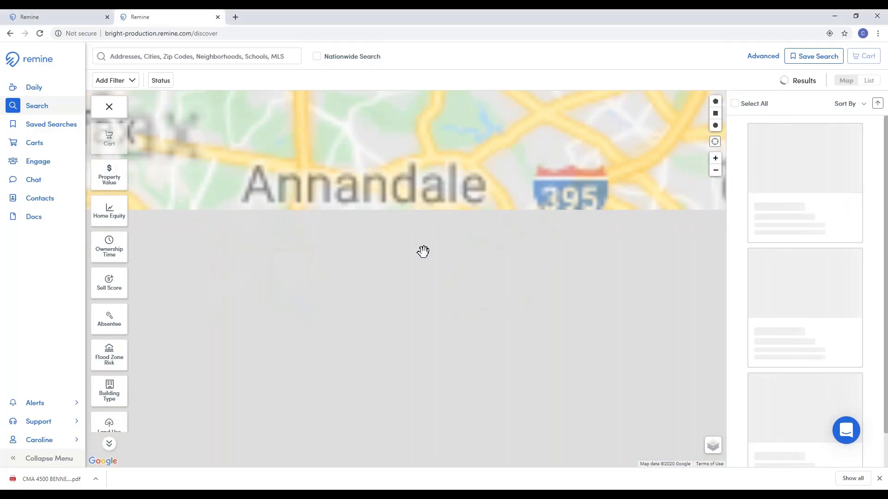
scroll(428, 278, up, 4)
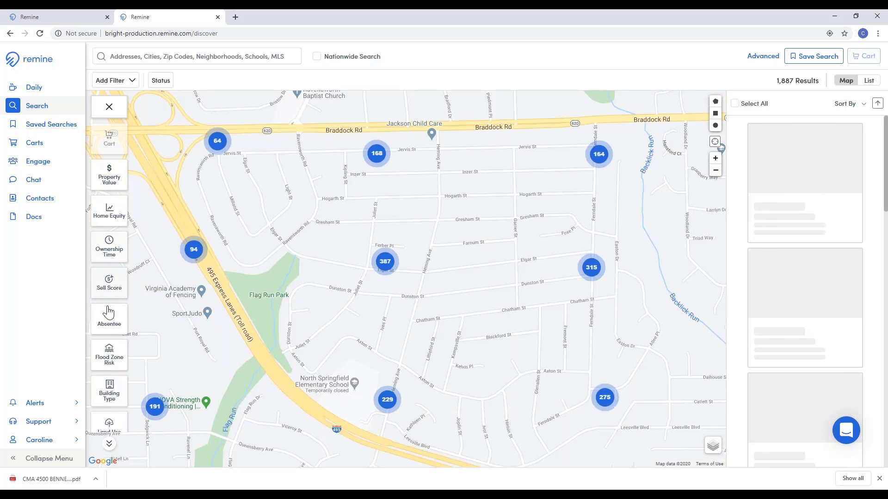
click(109, 282)
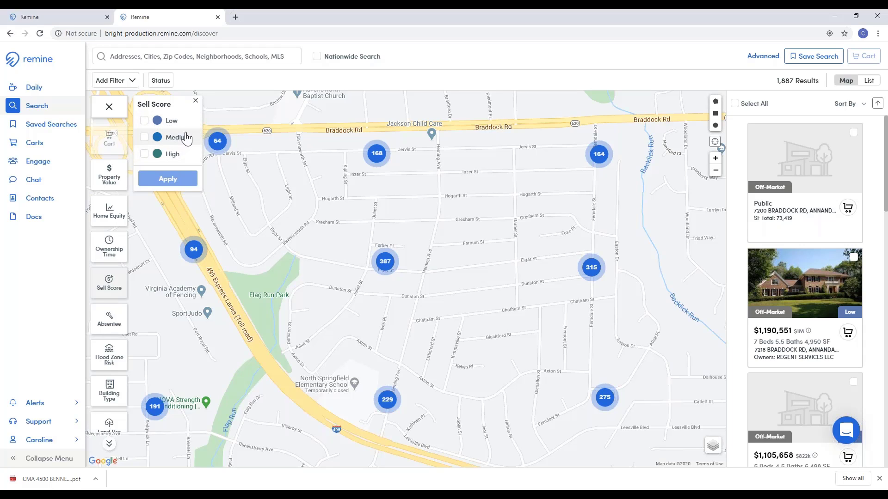
scroll(408, 194, up, 1)
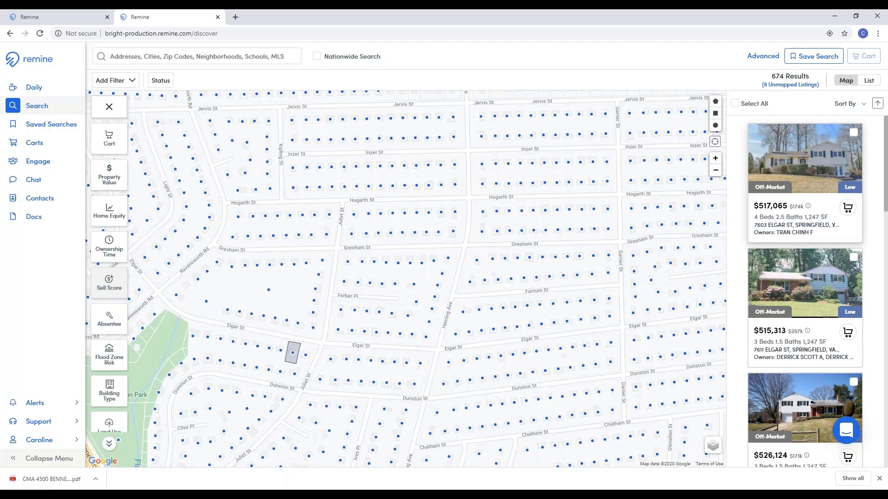
click(779, 231)
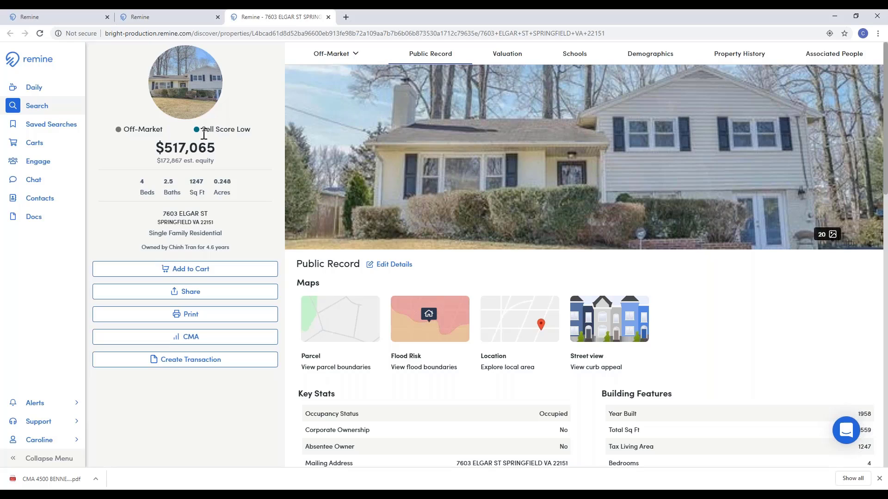
drag(202, 130, 262, 138)
click(257, 134)
drag(202, 129, 250, 129)
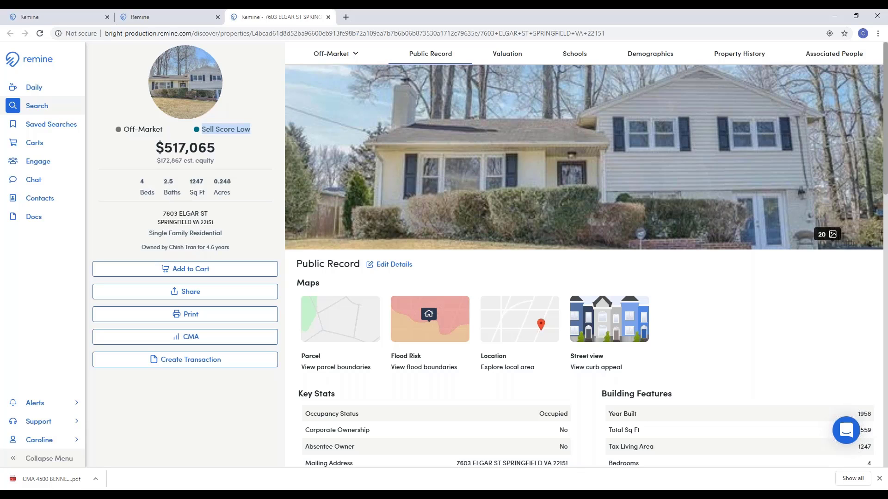
click(248, 155)
Step: Highlight the beds, baths, square footage and 4.6 years of ownership, then return to the search map
drag(141, 180, 133, 181)
click(144, 184)
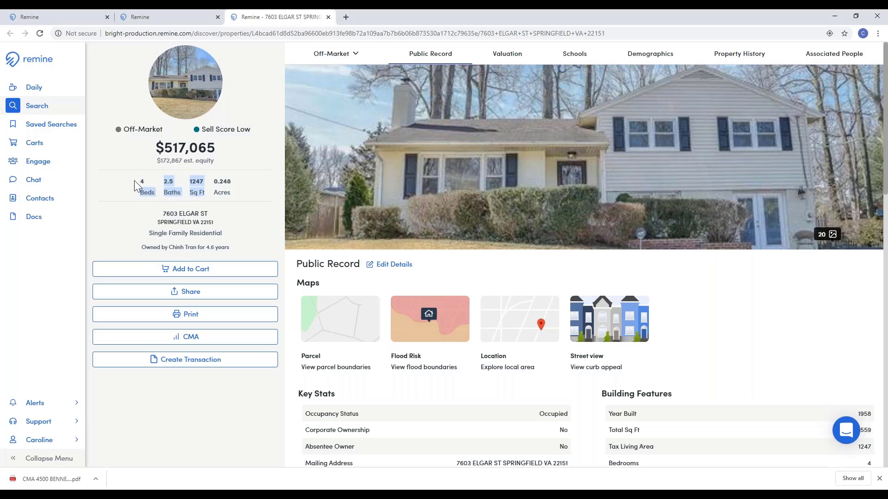
click(207, 247)
drag(207, 247, 230, 248)
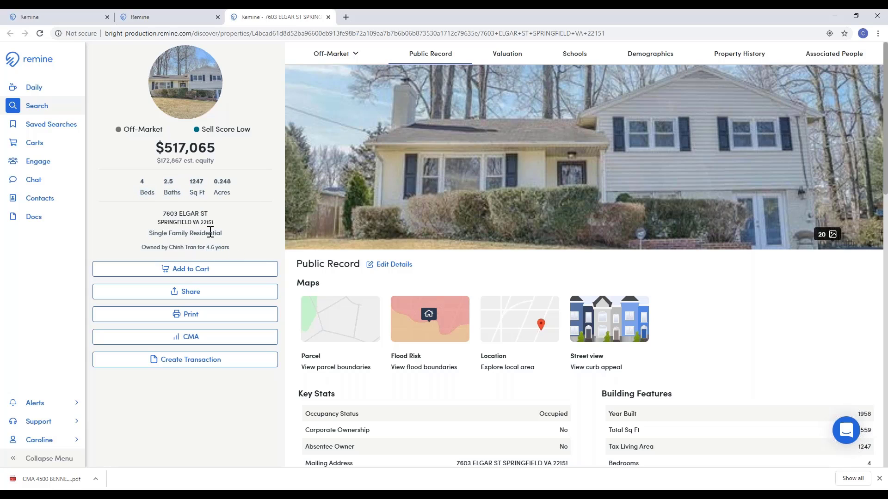
click(56, 123)
click(55, 110)
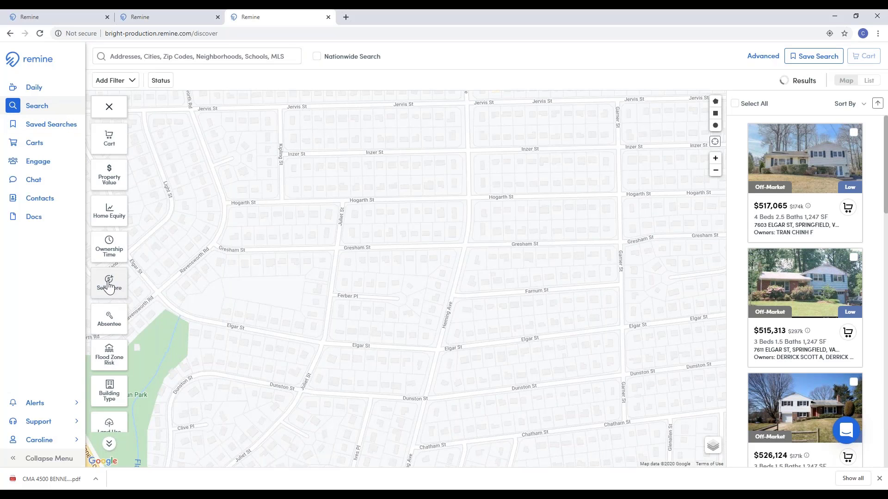
Step: Filter results to Medium and High Sell Score properties
click(109, 283)
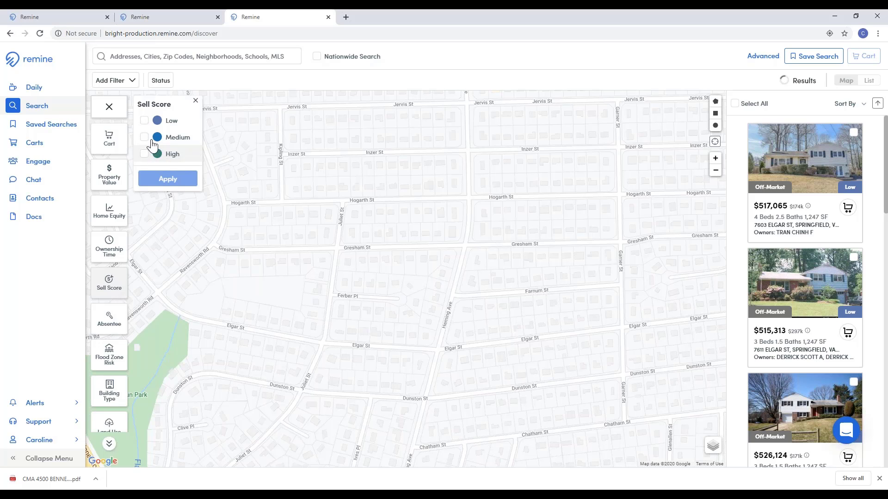
click(145, 137)
click(145, 154)
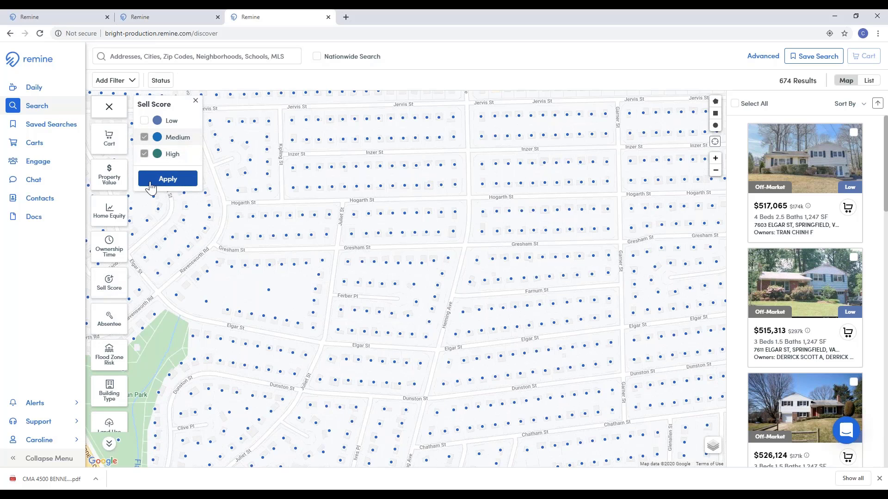
click(150, 179)
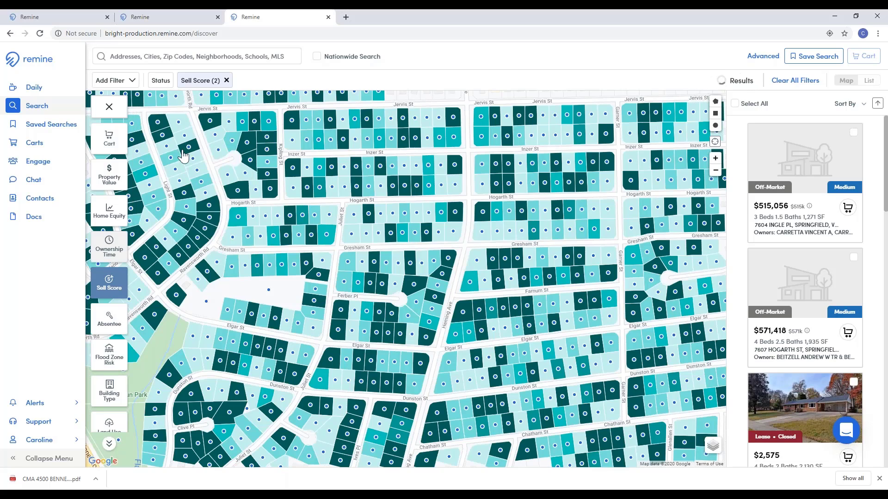
Step: Set a minimum Ownership Time of 8 years, then remove the Sell Score filter
click(109, 247)
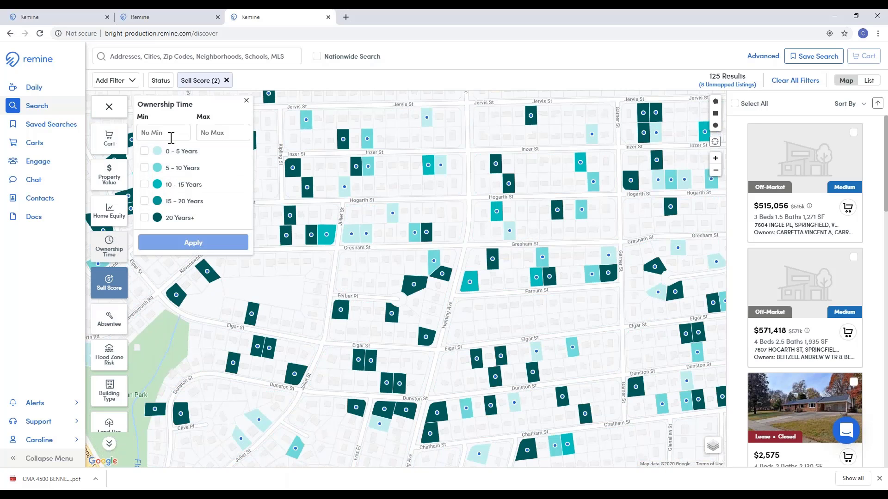
click(171, 138)
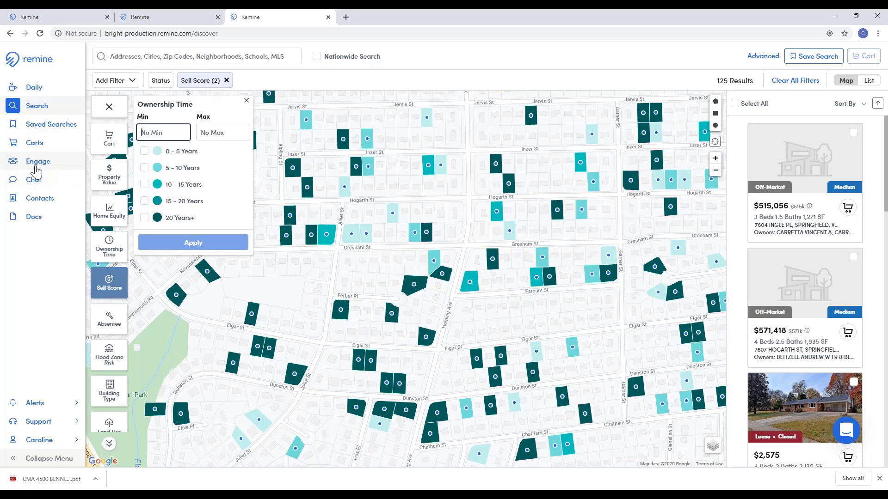
text(8)
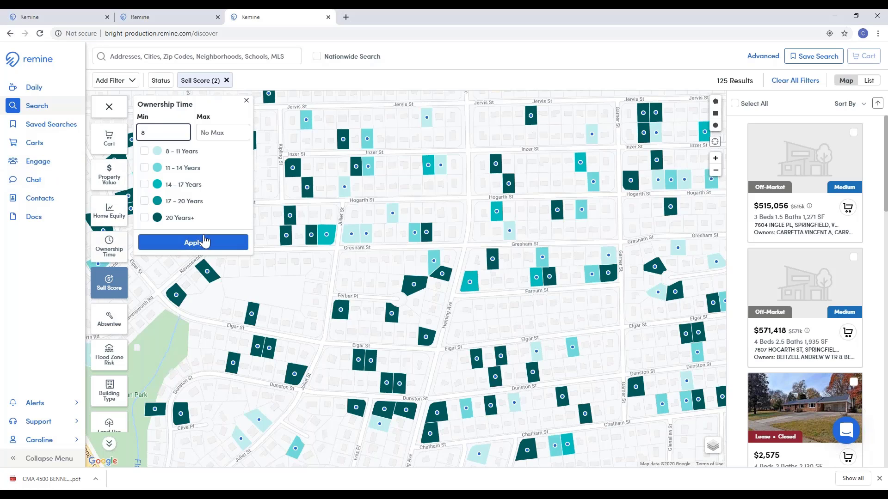
click(193, 242)
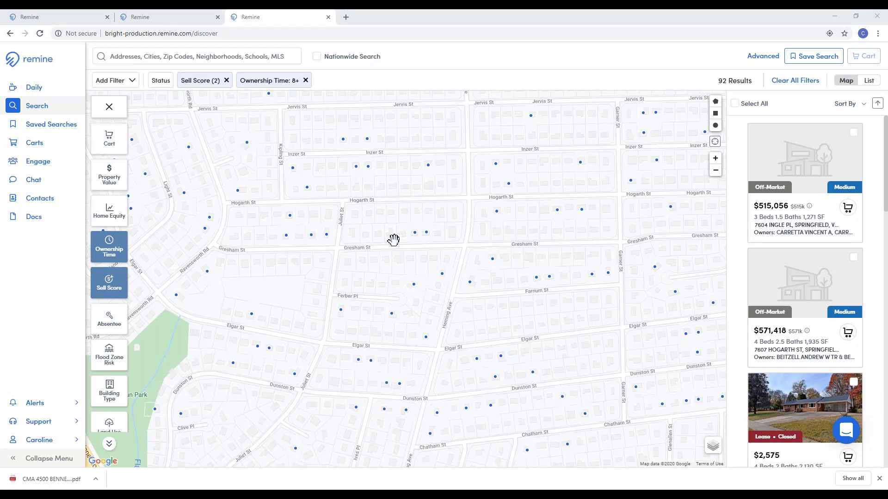
click(227, 81)
Step: Remove the Ownership Time filter and draw a rectangle covering the neighborhood streets
click(246, 81)
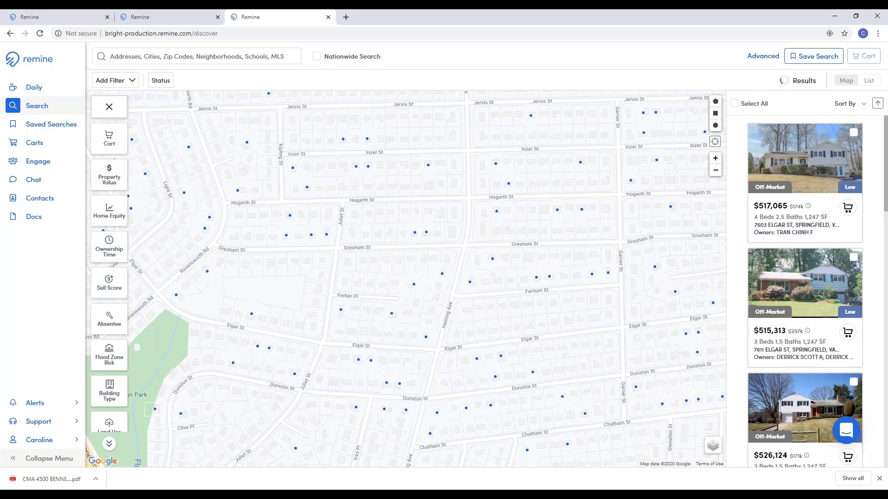
click(715, 115)
mouse_move(193, 104)
mouse_down()
mouse_move(621, 453)
mouse_move(670, 439)
mouse_move(725, 461)
mouse_move(705, 454)
mouse_up()
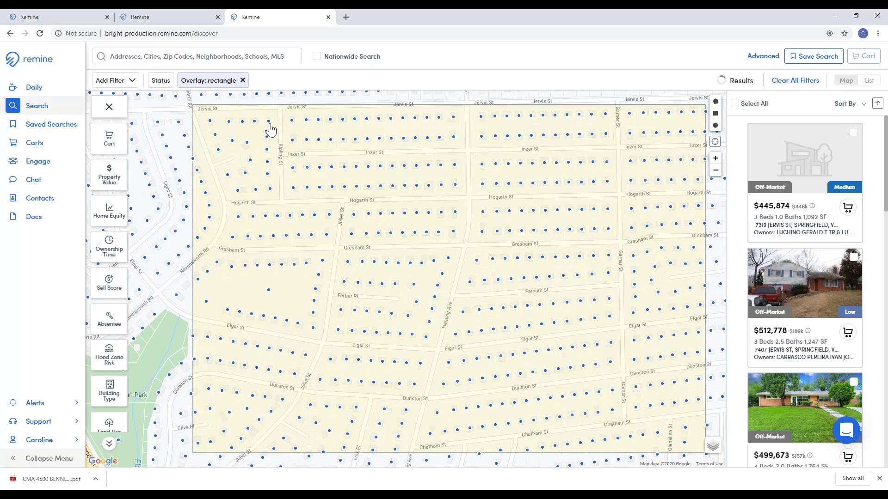
Step: Include Closed (On MLS) and Closed (Off MLS) statuses and select all 17 results
click(160, 82)
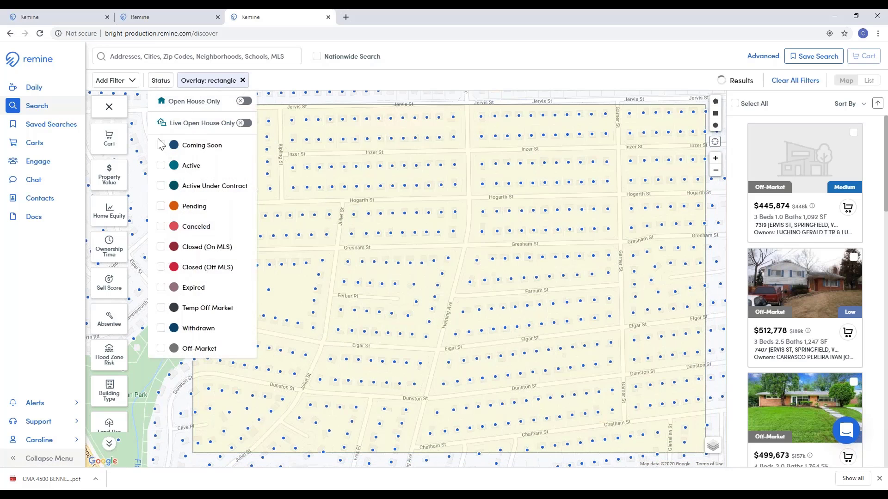
click(161, 248)
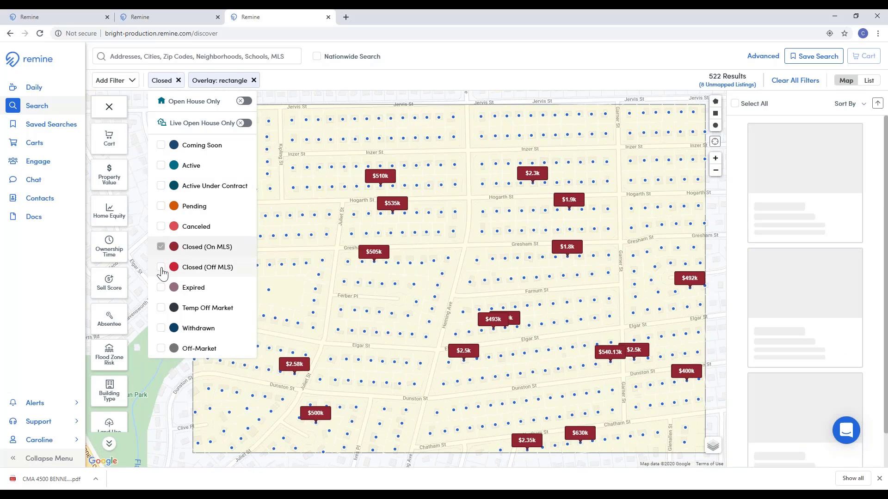
click(161, 269)
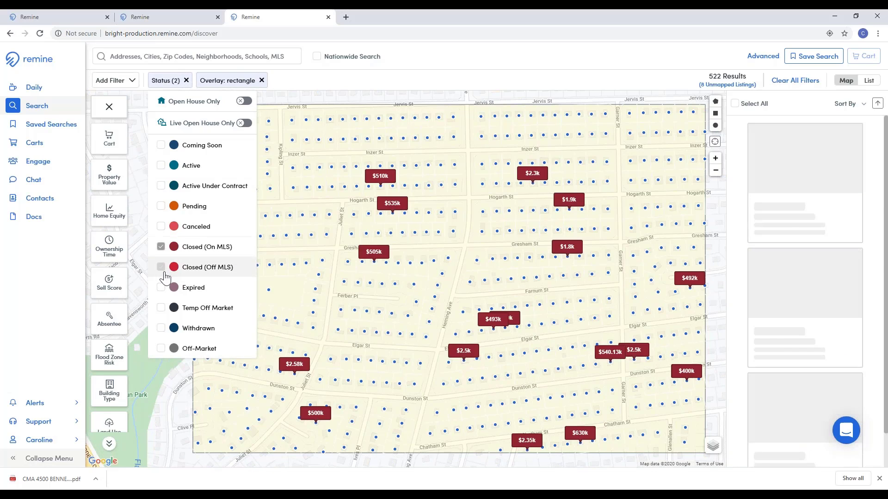
click(602, 67)
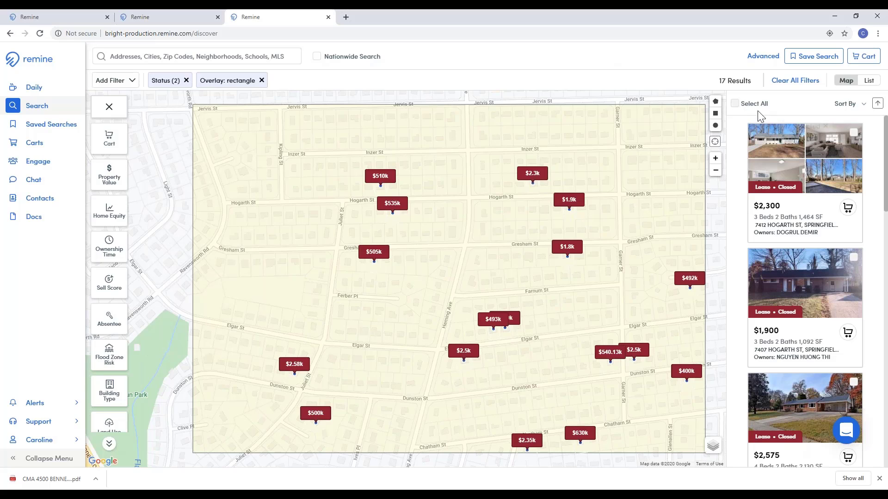
click(736, 103)
Step: Create a new cart named 'Recently Sold In Your Neighborhood' for the selected properties
click(863, 56)
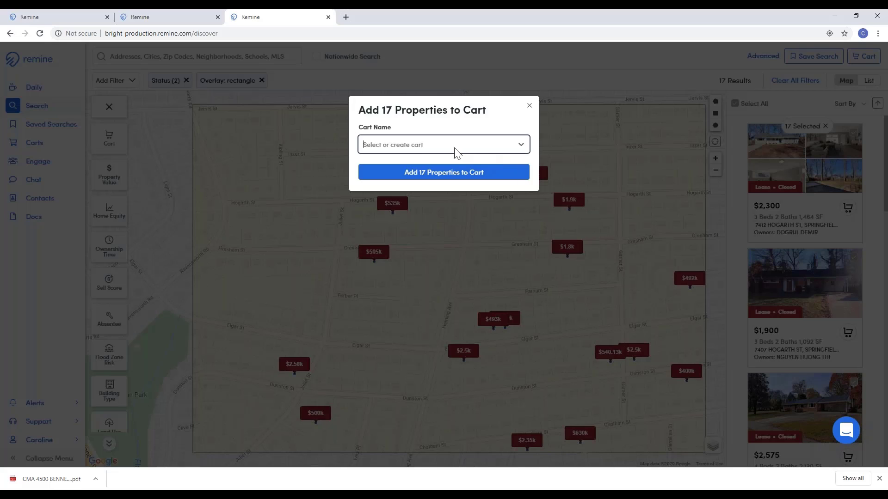
click(440, 148)
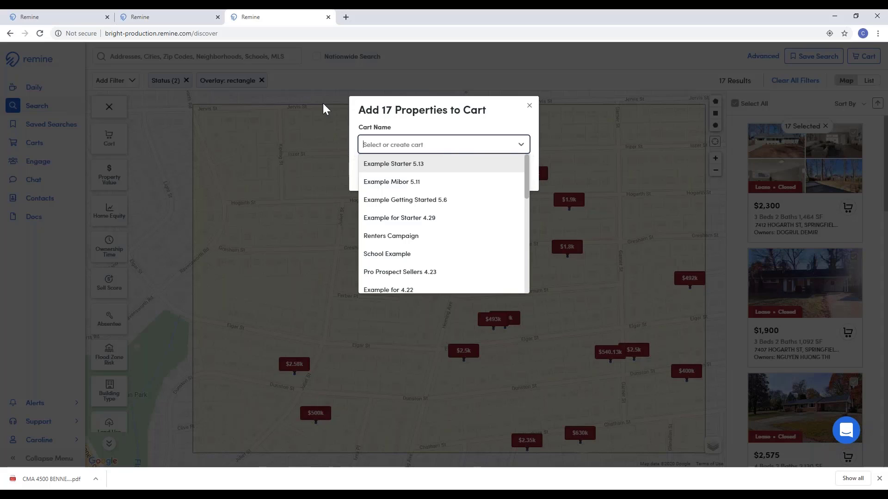
text(rECEN)
key(BackSpace)
key(BackSpace)
key(BackSpace)
key(BackSpace)
key(BackSpace)
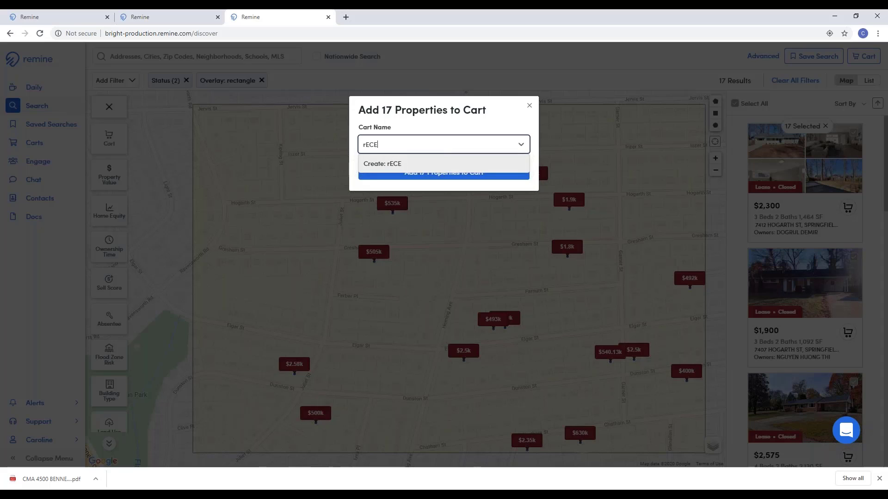
text(Rece)
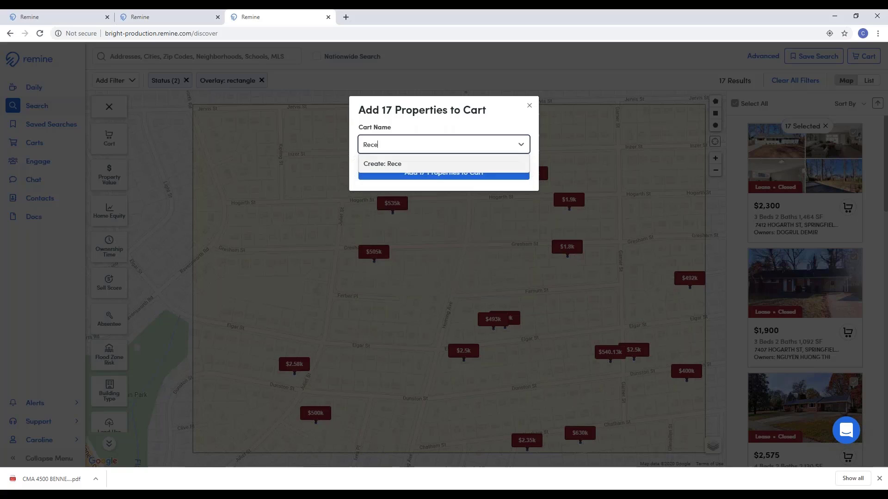
text(ntly s)
key(BackSpace)
text(Sold In)
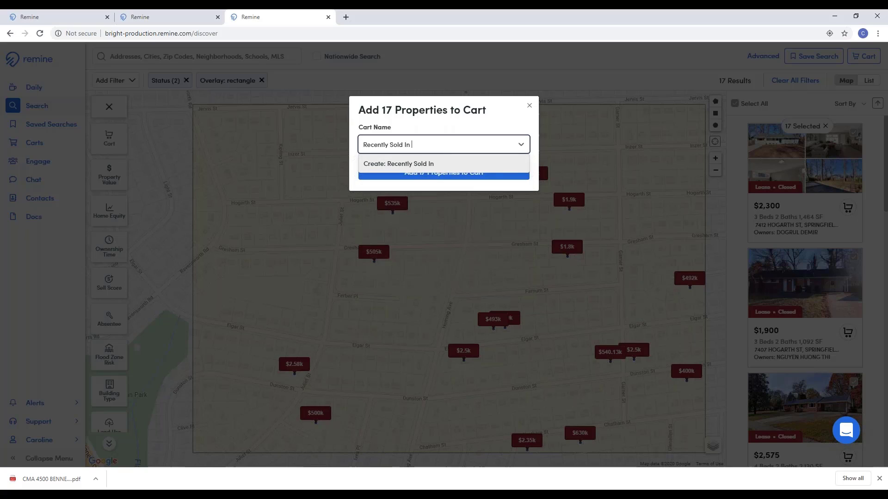
text( Your Neighborhood)
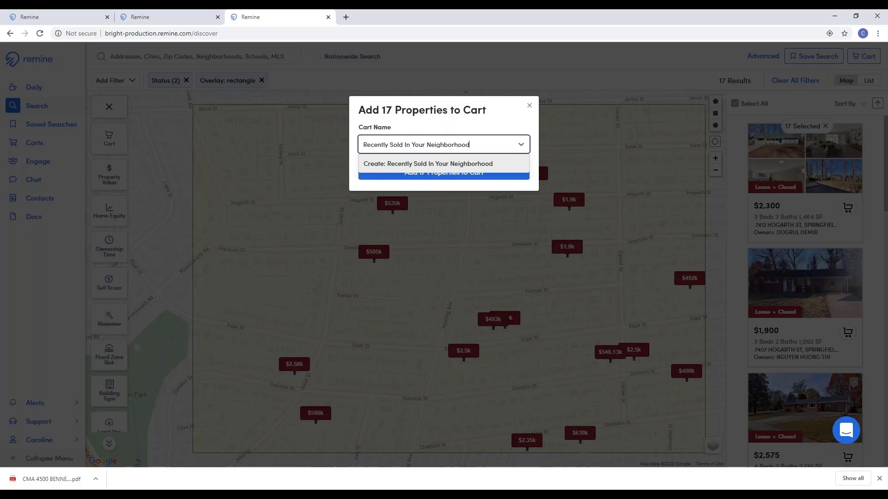
key(Return)
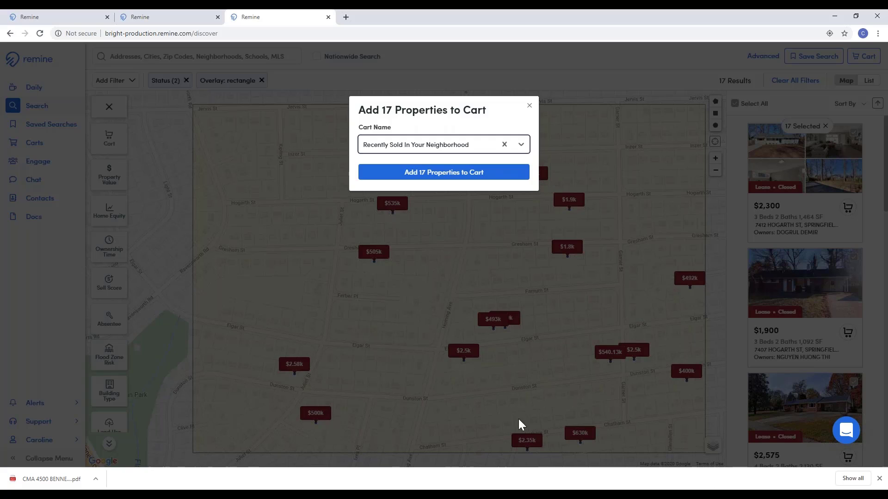
Step: Add the 17 properties to the new cart and open it from the Carts page
click(420, 177)
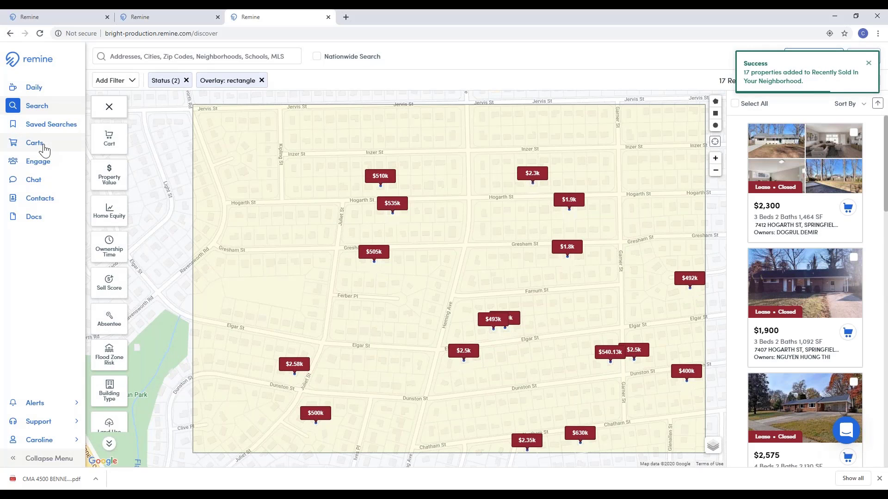
click(44, 149)
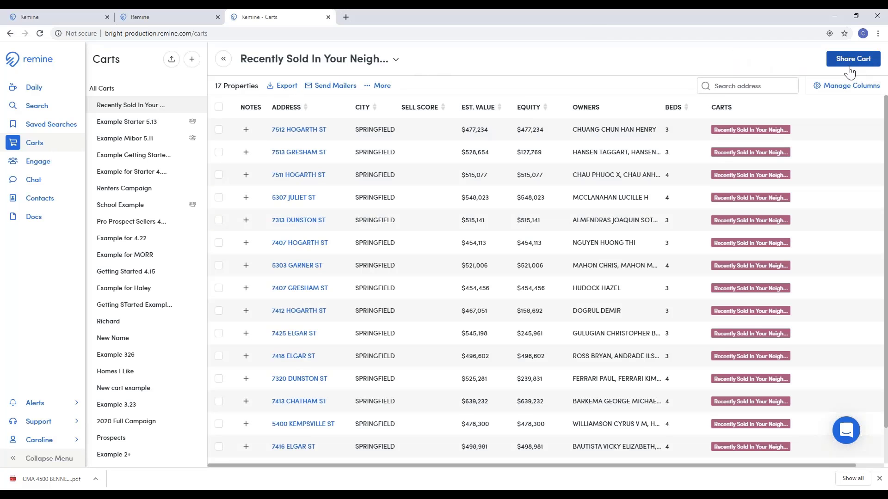
click(854, 65)
Step: Share the cart with the test contact for auto emails, then switch back to the search map tab
click(428, 169)
text(test)
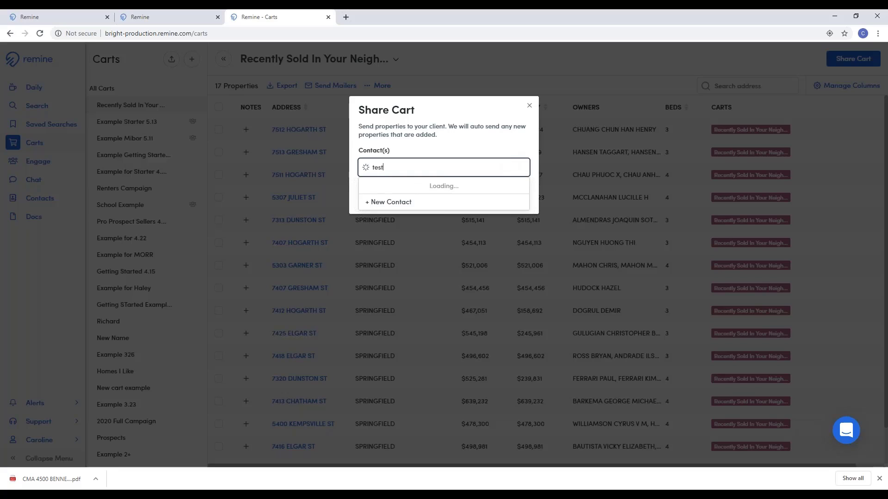
click(434, 185)
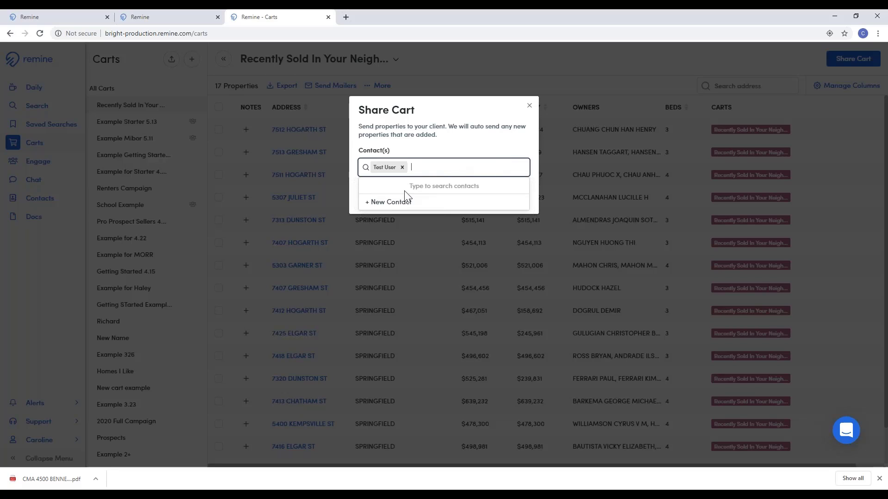
click(444, 147)
click(422, 195)
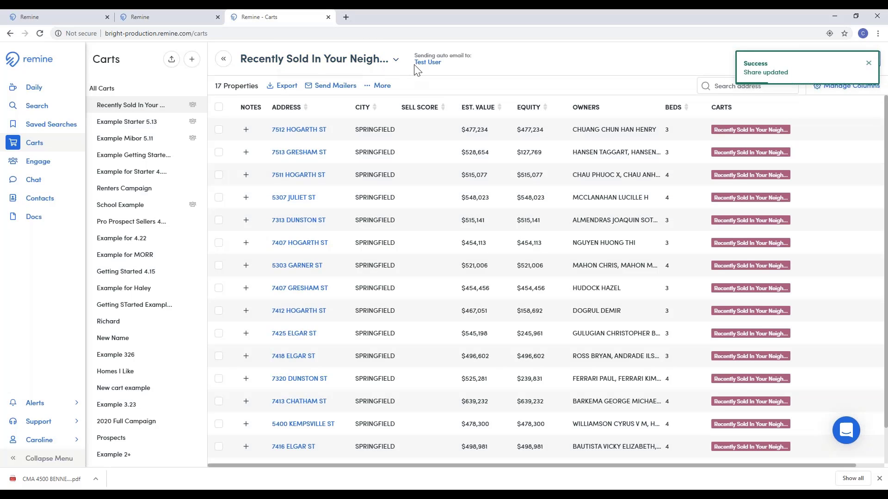
click(173, 15)
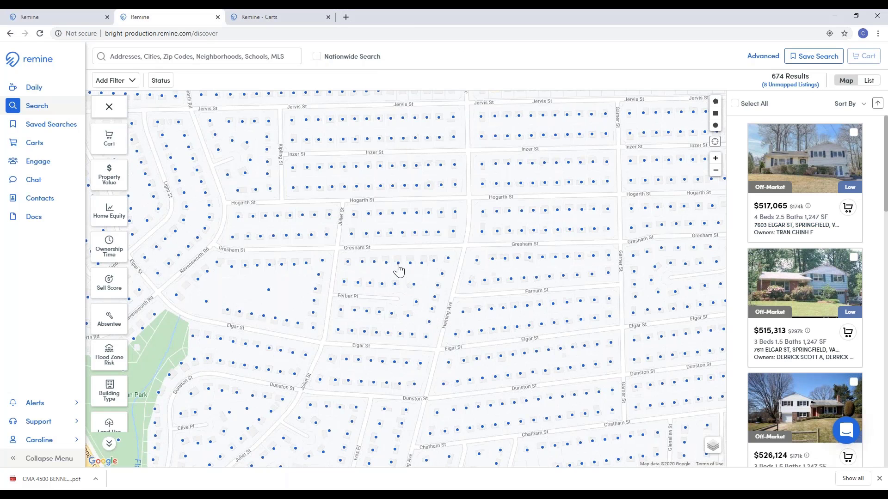
Step: Open a Gresham St parcel's full record, view its Create CMA options, then return to the filtered results
click(399, 269)
click(792, 232)
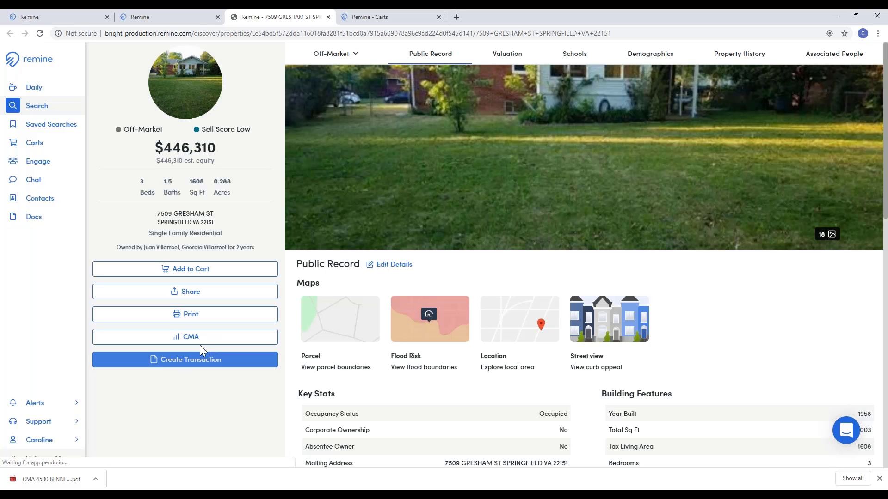
click(195, 338)
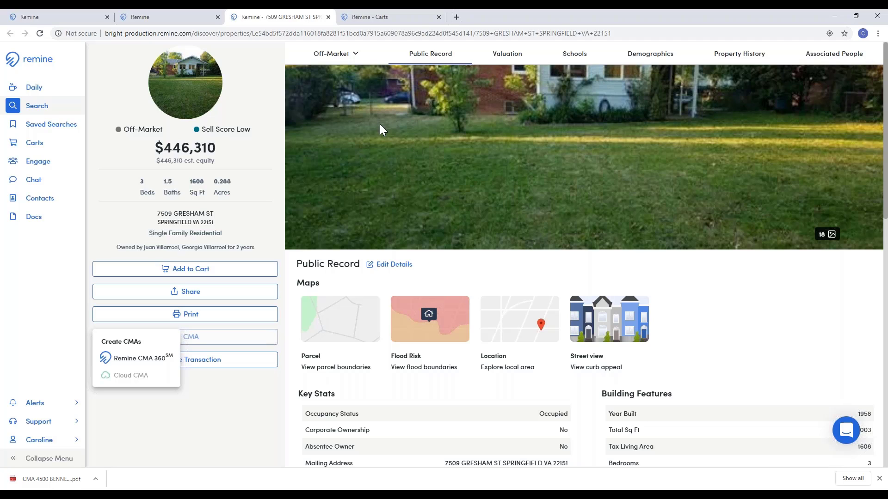
click(37, 111)
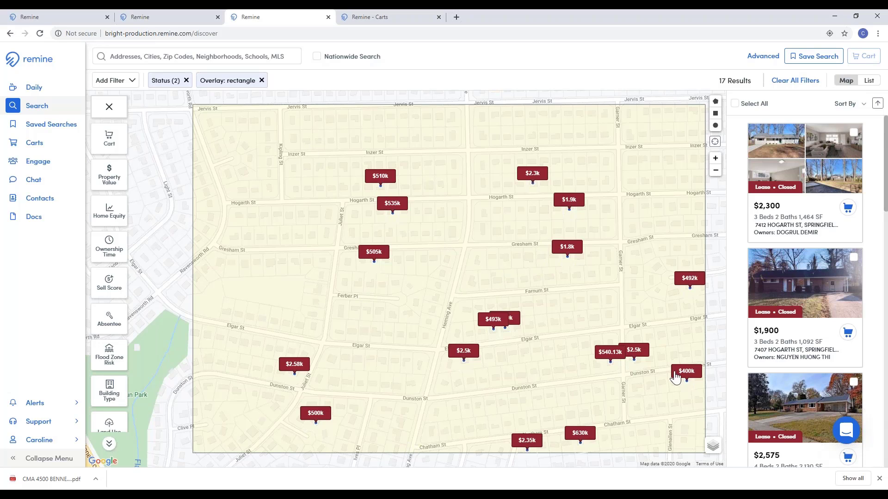
Step: Name the new saved search 'New Sold In Your Neighborhood'
click(818, 57)
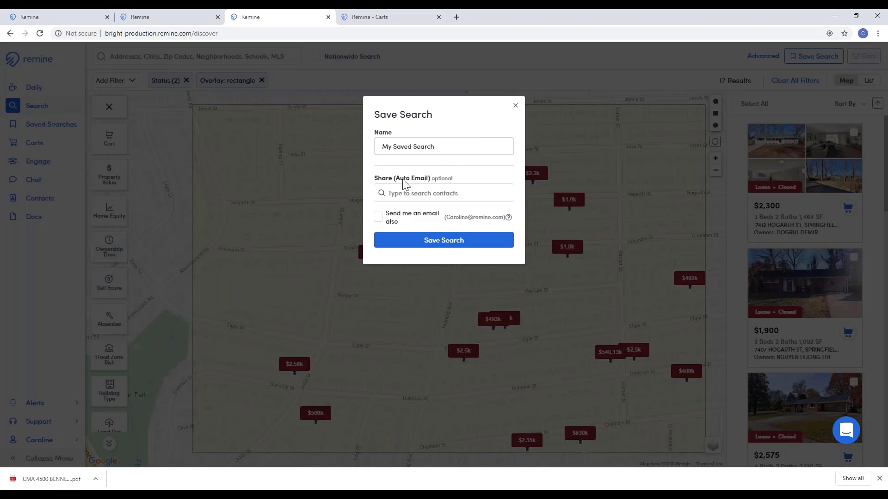
drag(436, 147, 182, 85)
text(New )
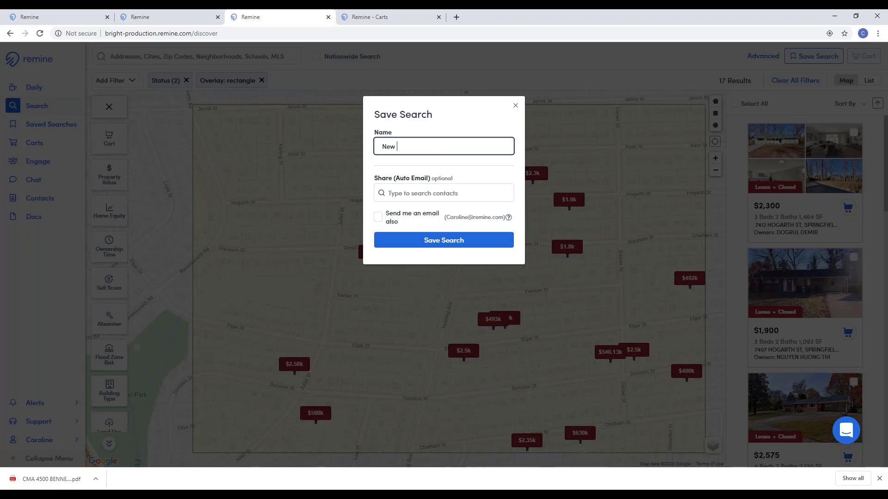
text(Sold In Your Neighborhood)
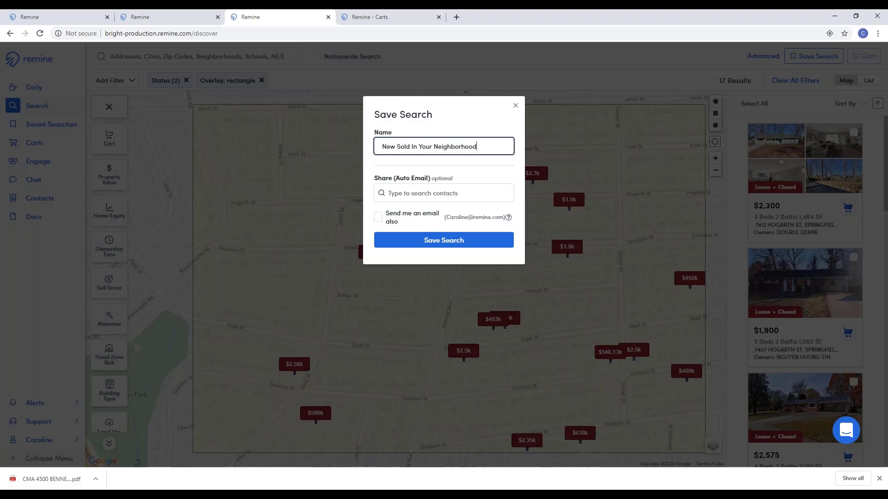
Step: Share the saved search with the test contact using Daily auto emails and save it
click(496, 196)
text(te)
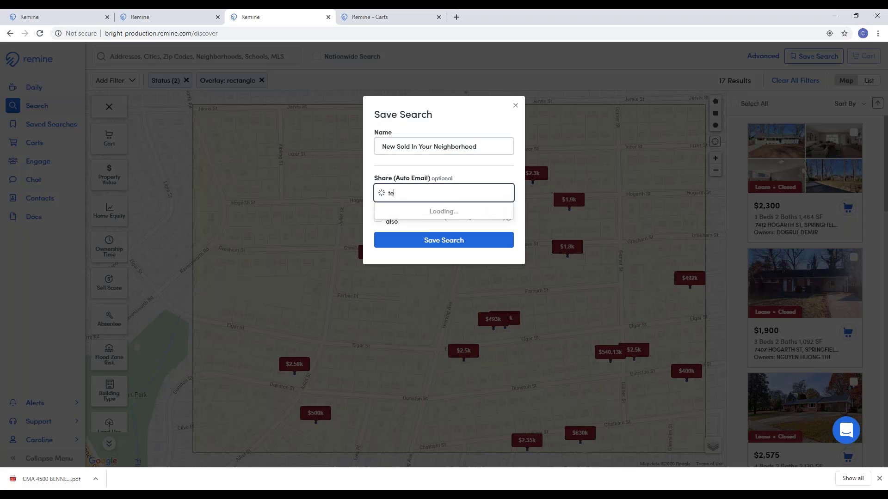
text(st)
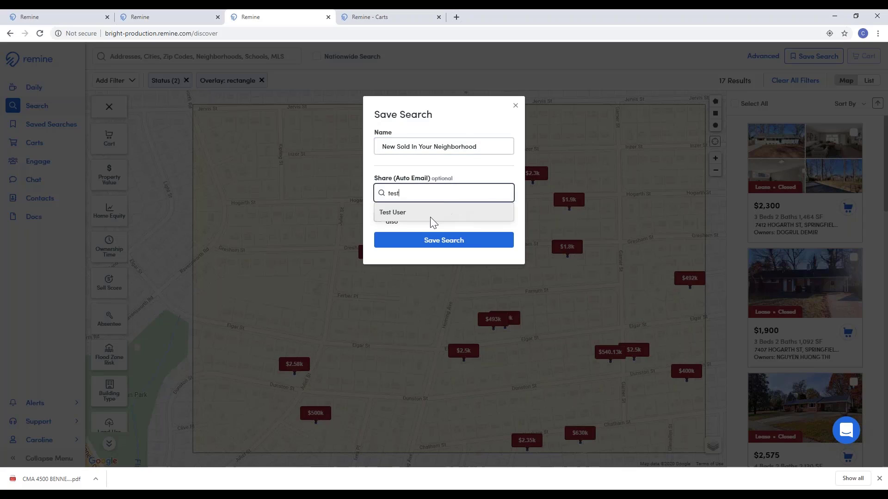
click(433, 219)
click(412, 245)
click(400, 237)
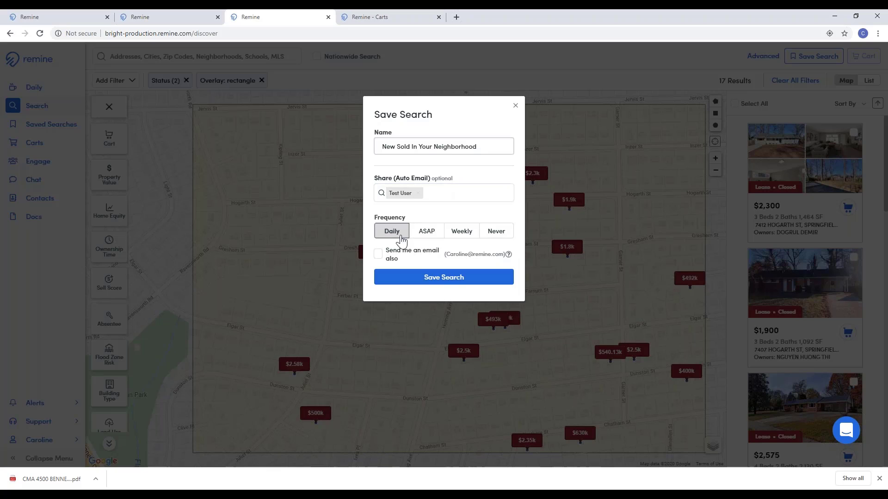
click(444, 277)
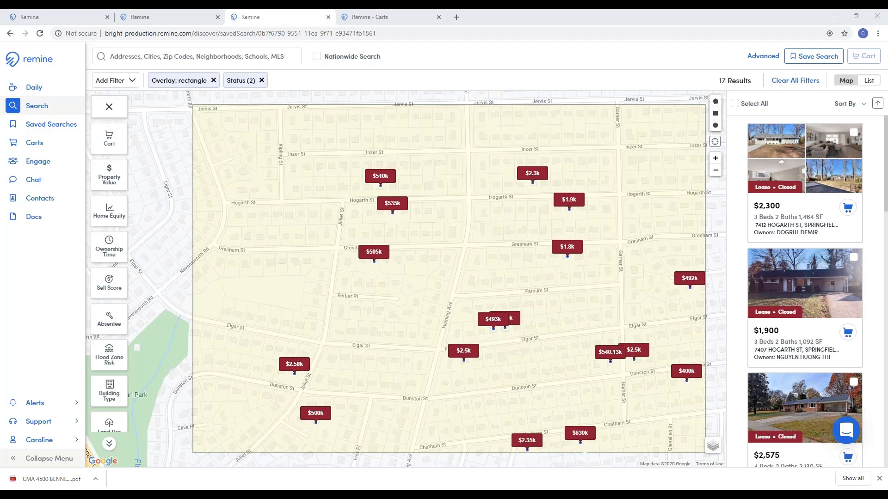
click(50, 421)
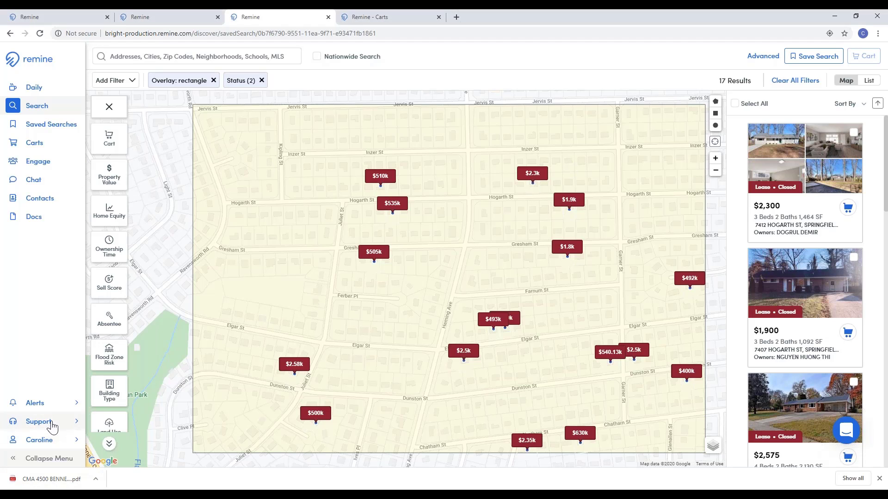
click(124, 425)
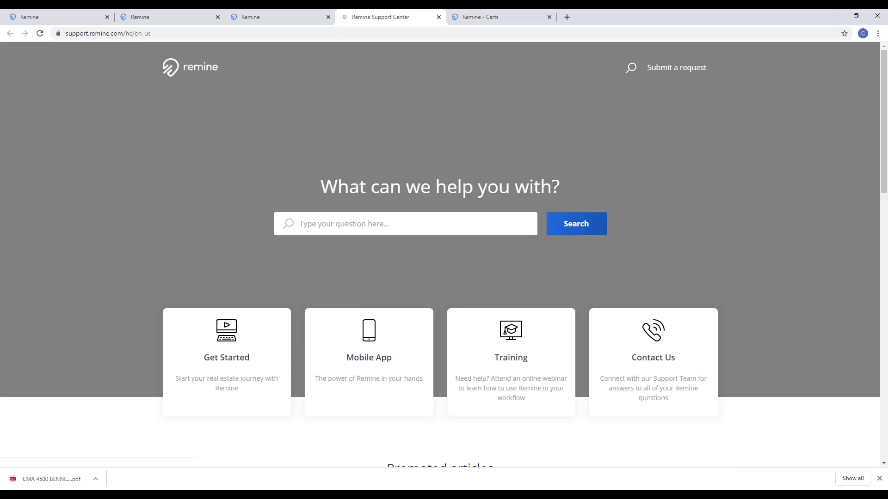
click(513, 343)
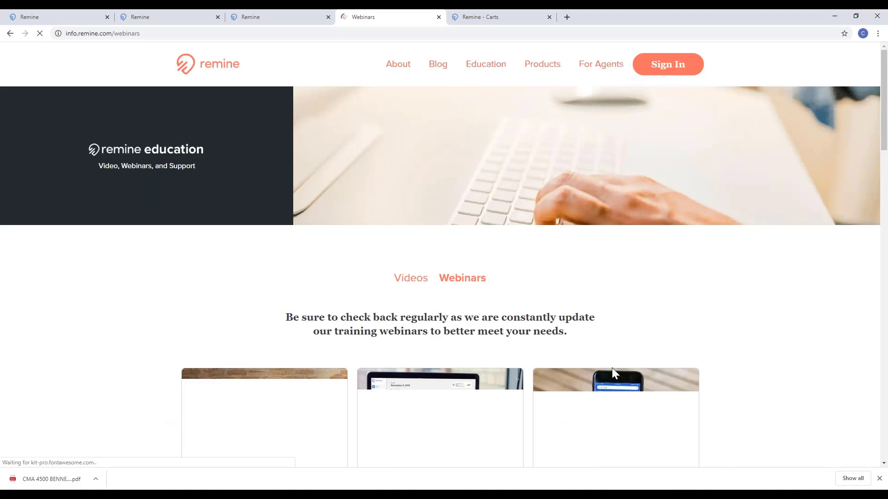
scroll(645, 296, down, 2)
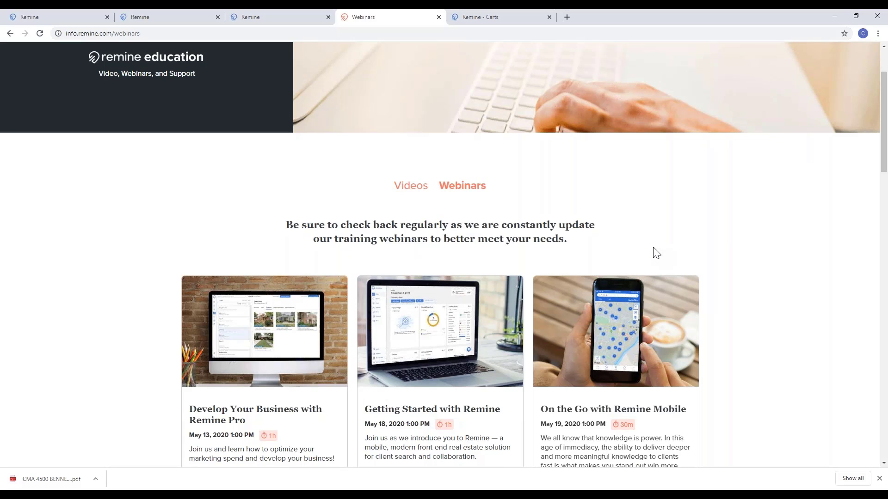
scroll(655, 252, down, 3)
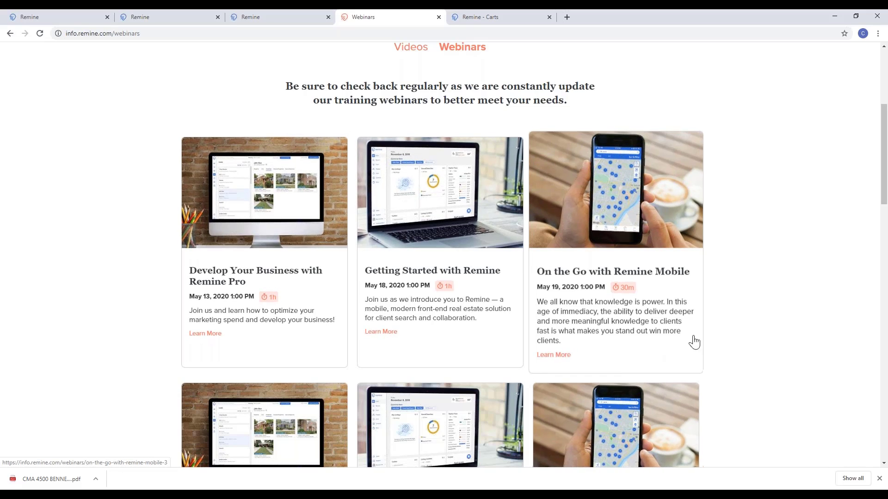
click(438, 17)
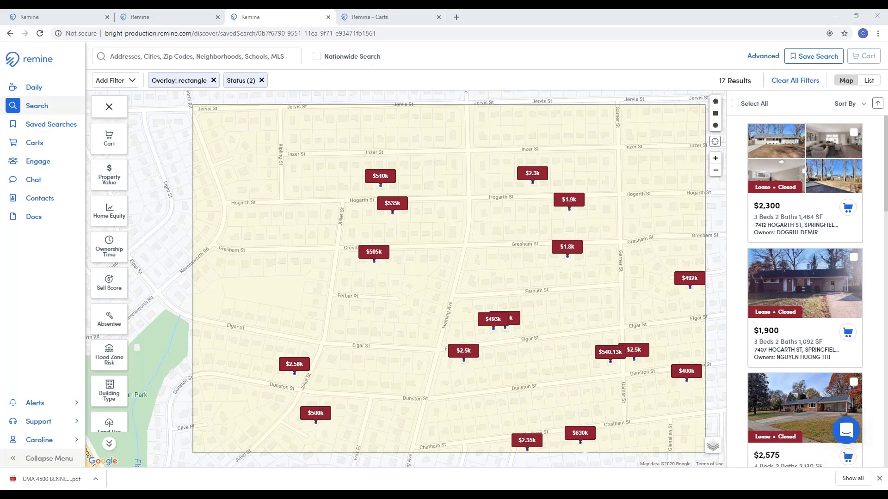
click(850, 437)
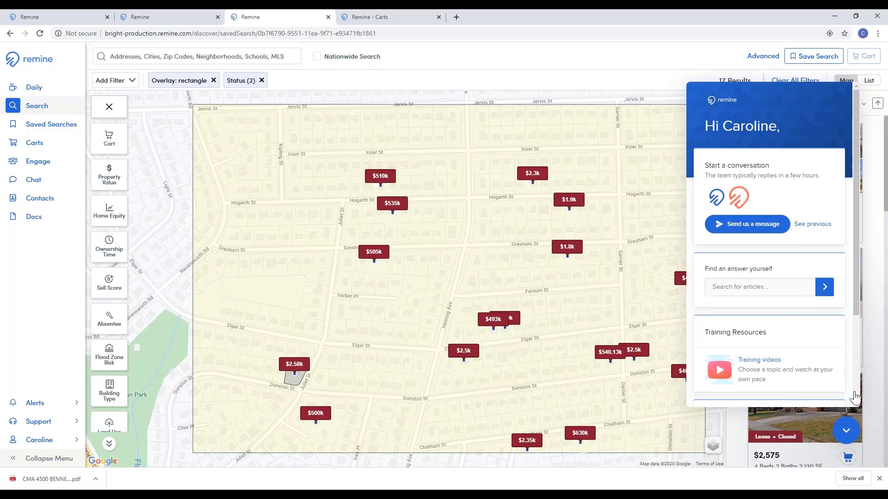
click(848, 430)
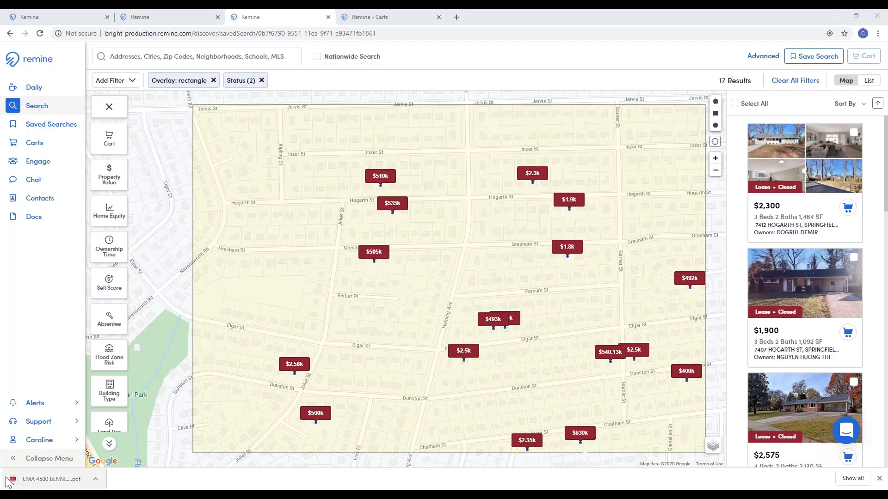
click(39, 440)
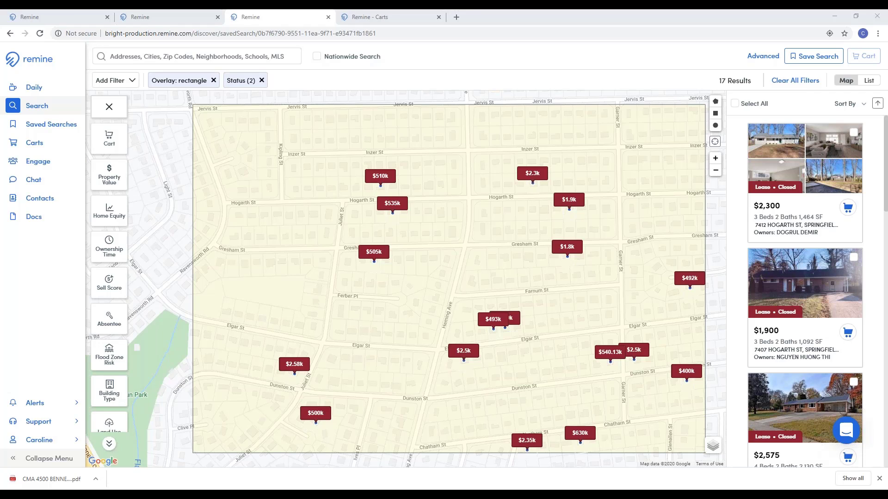
Step: Open the help chat panel and bring up the Support links in the sidebar
click(846, 429)
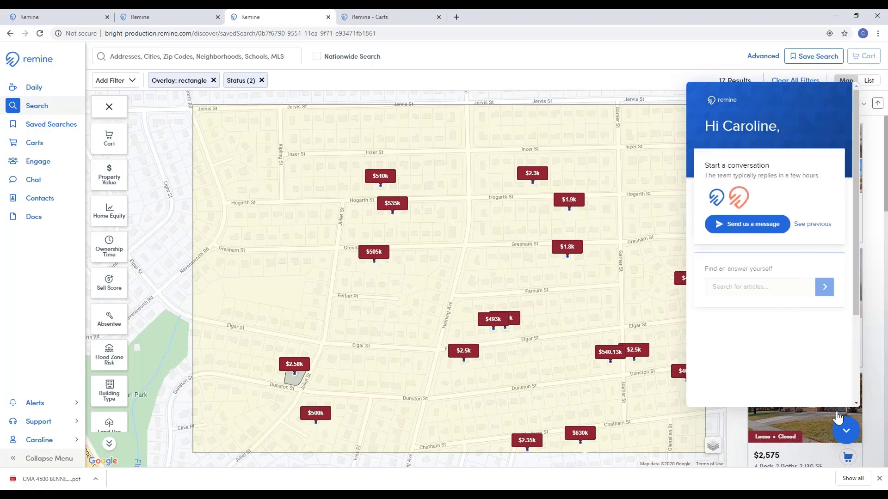
mouse_move(51, 421)
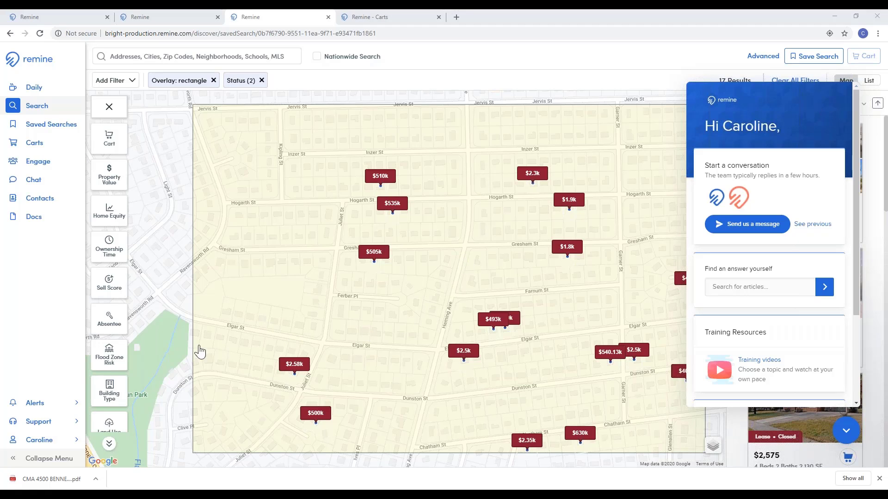
click(38, 421)
Step: Open the Support Center in a new tab and go to its Training webinars page
click(129, 420)
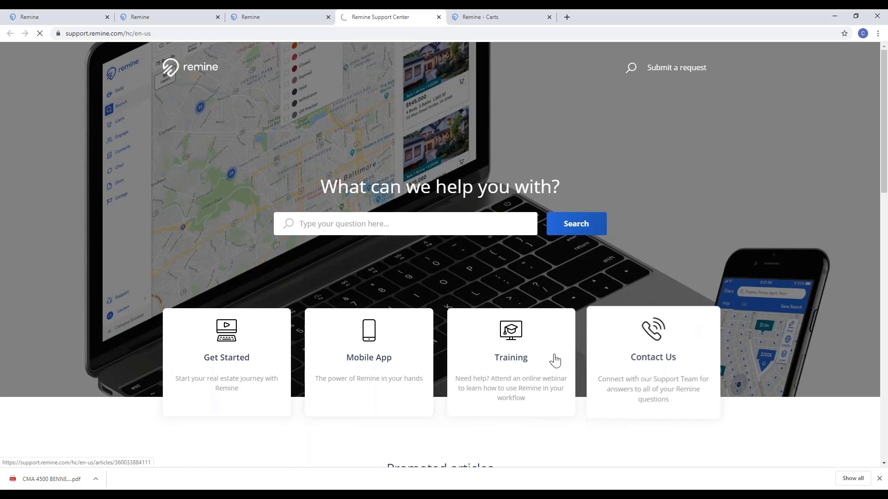
click(555, 361)
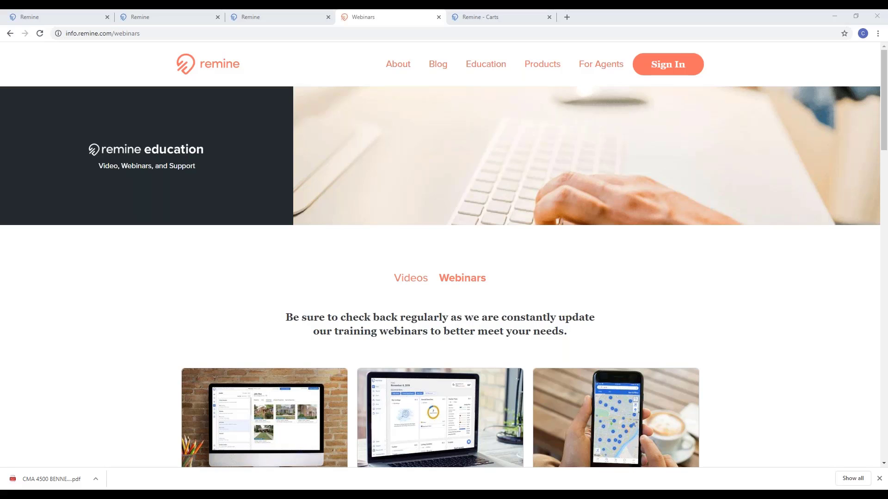
Step: Return to the 674-result map tab and dismiss the Distressed Deals filter options unapplied
click(163, 15)
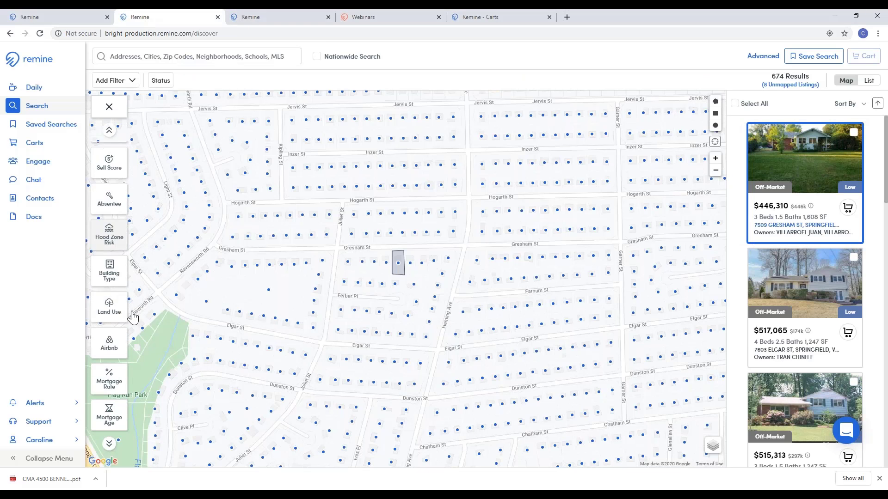
scroll(116, 319, down, 3)
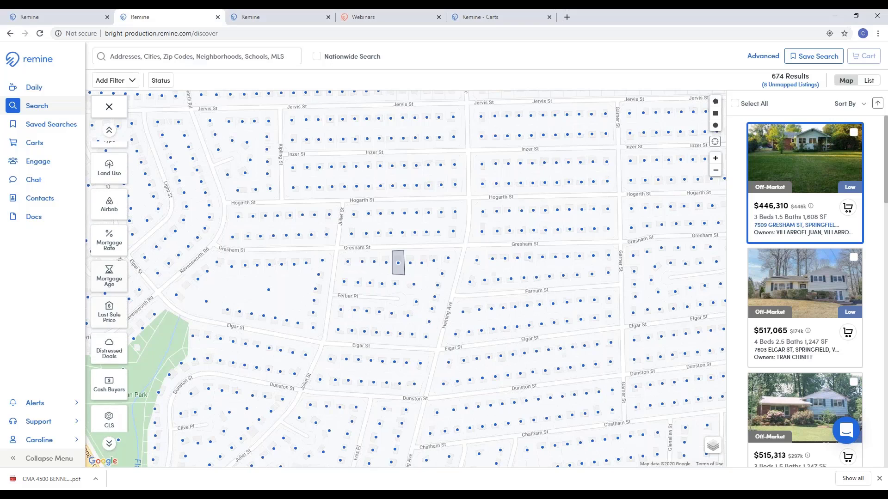
click(122, 358)
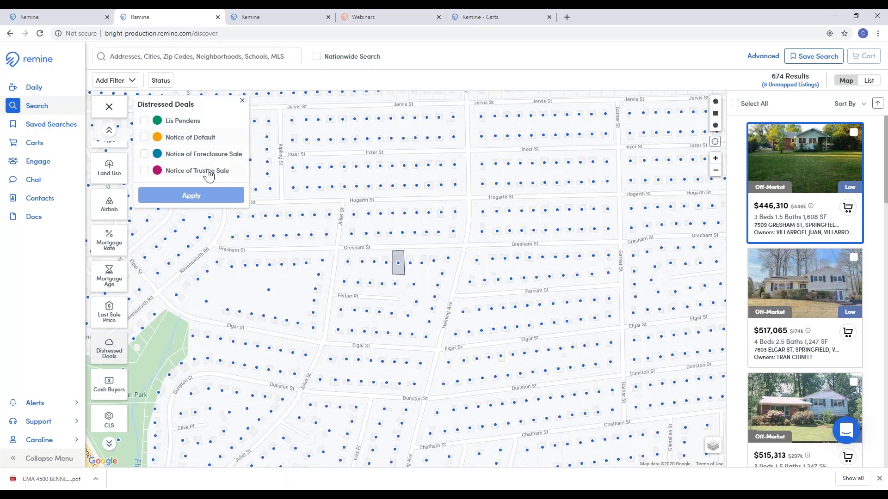
click(242, 102)
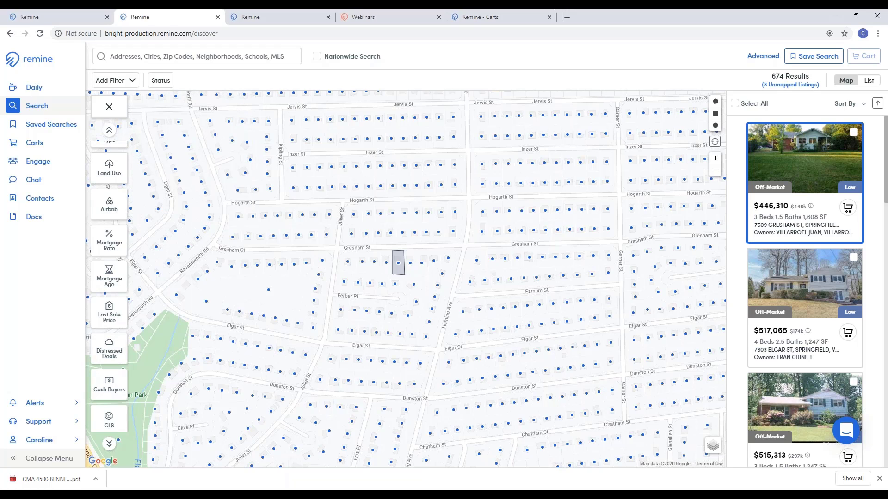